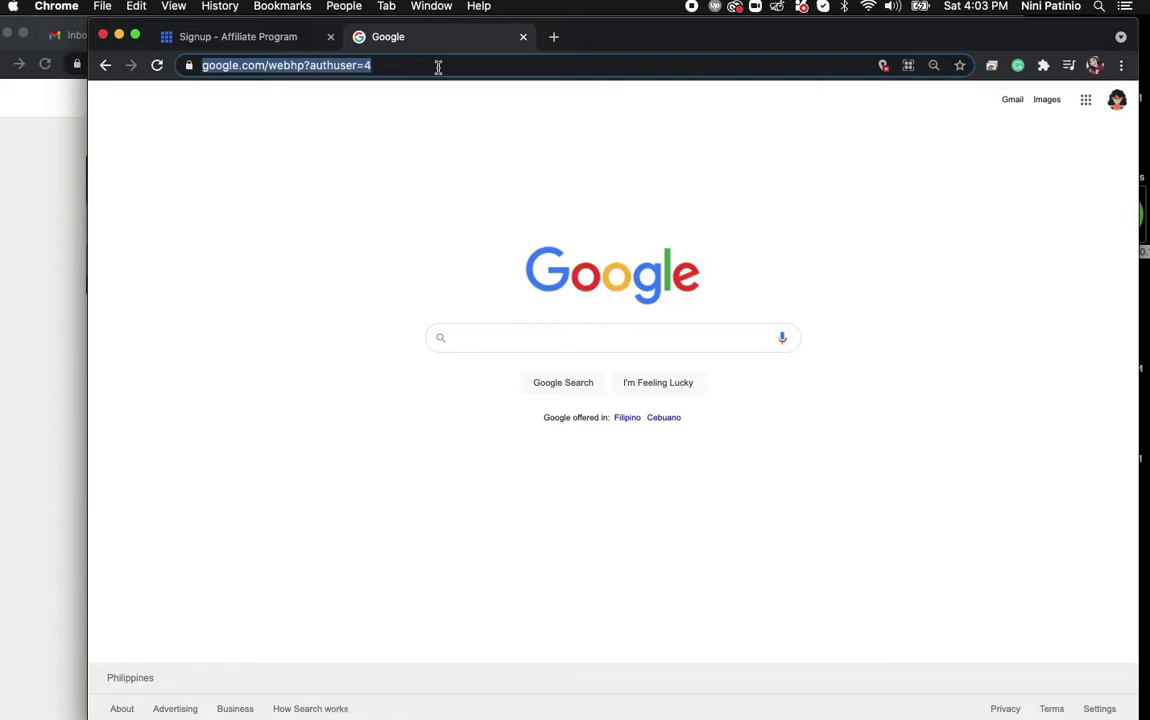
Load the bluehost.com homepage in Chrome.
{"action": "type", "text": "b"}
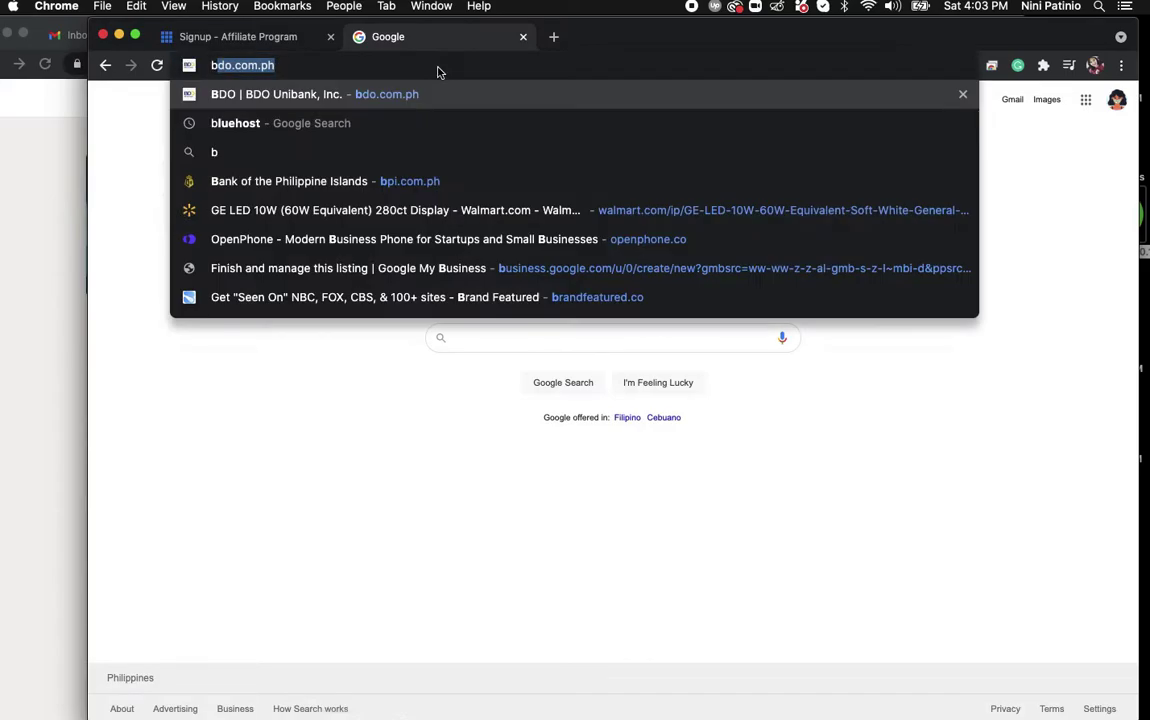
{"action": "type", "text": "luehost.com"}
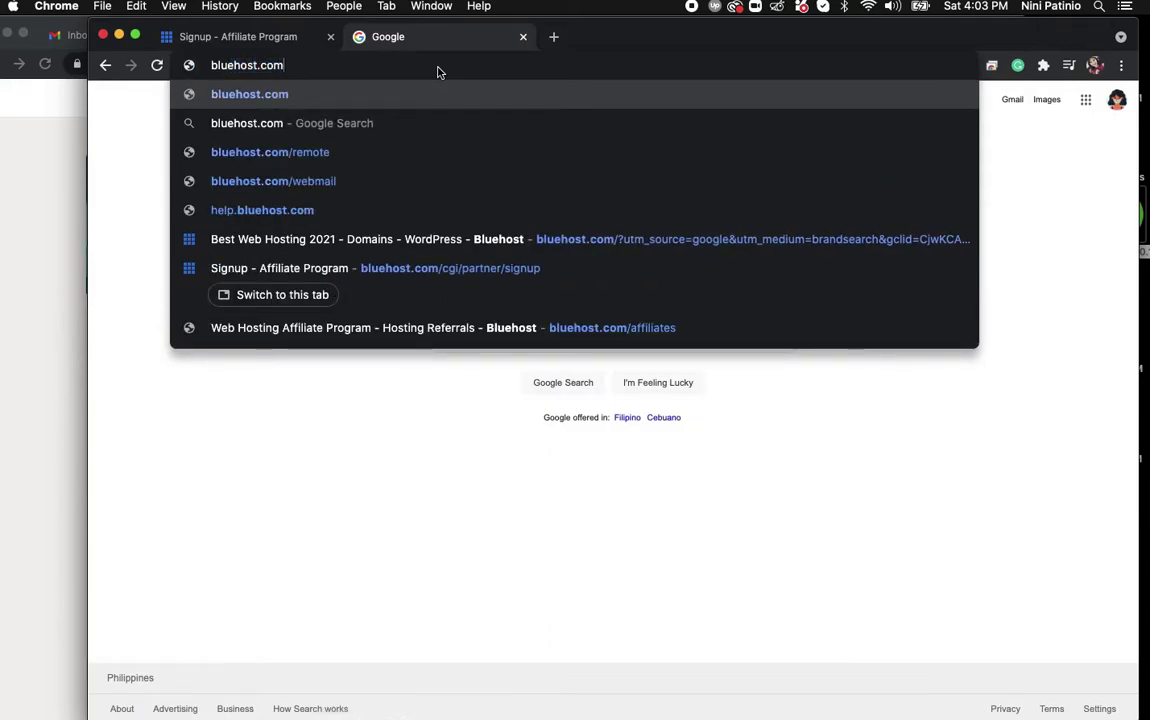
{"action": "key", "text": "Return"}
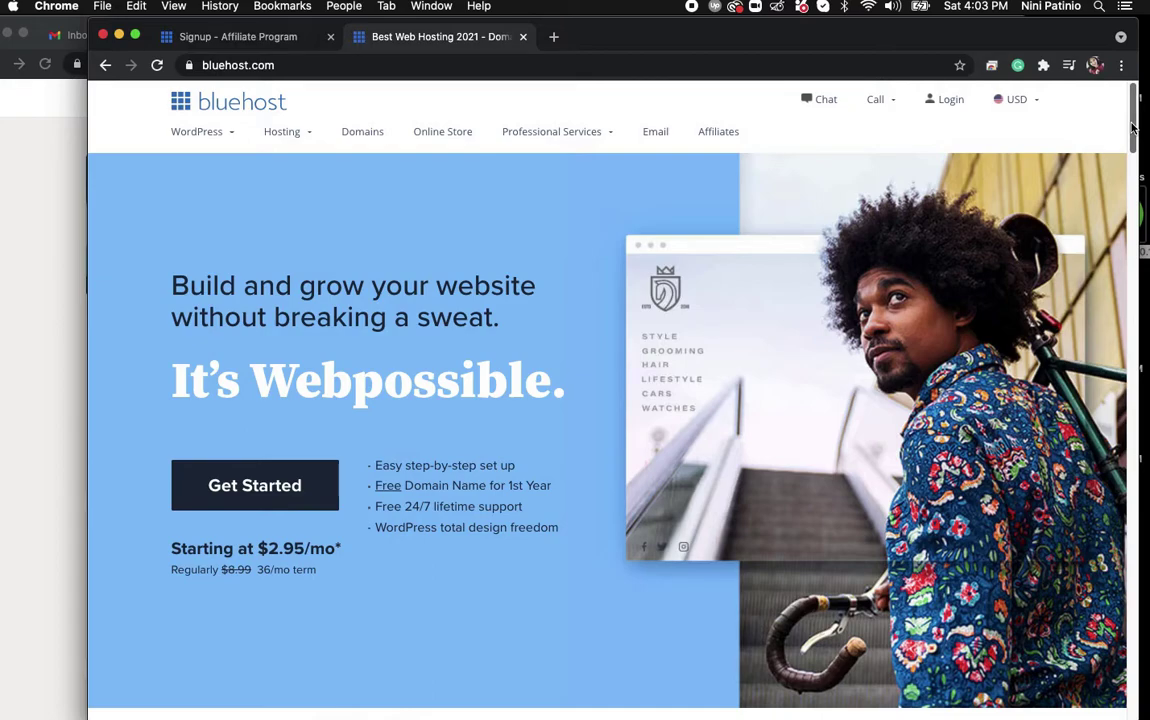
Scroll through the Bluehost hosting plans, then return to the Signup - Affiliate Program tab.
{"action": "left_click_drag", "start_coordinate": [1133, 126], "coordinate": [1140, 285]}
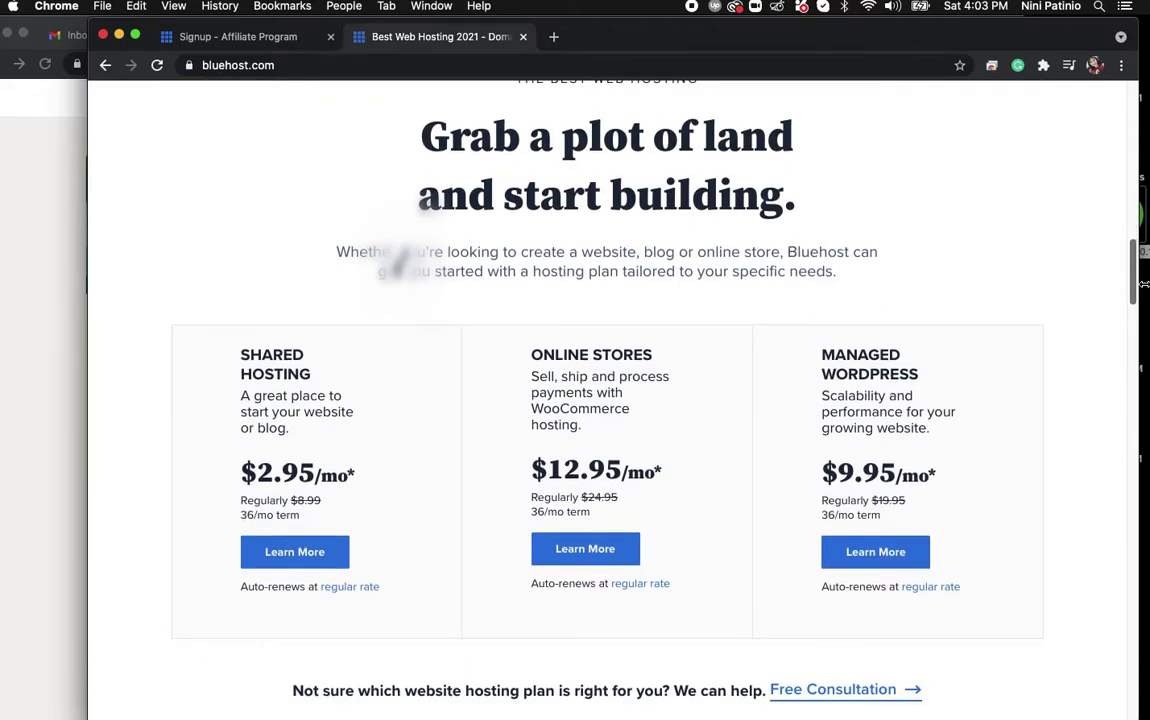
{"action": "left_click_drag", "start_coordinate": [1142, 285], "coordinate": [1144, 320]}
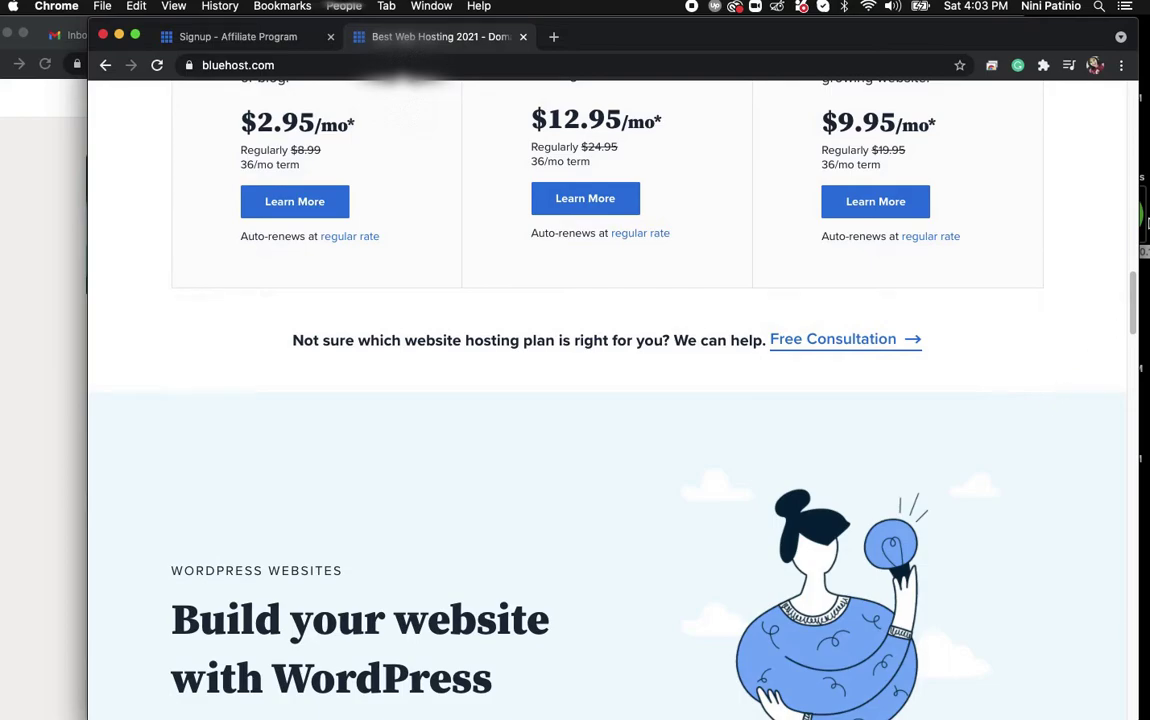
{"action": "left_click_drag", "start_coordinate": [1133, 300], "coordinate": [1116, 100]}
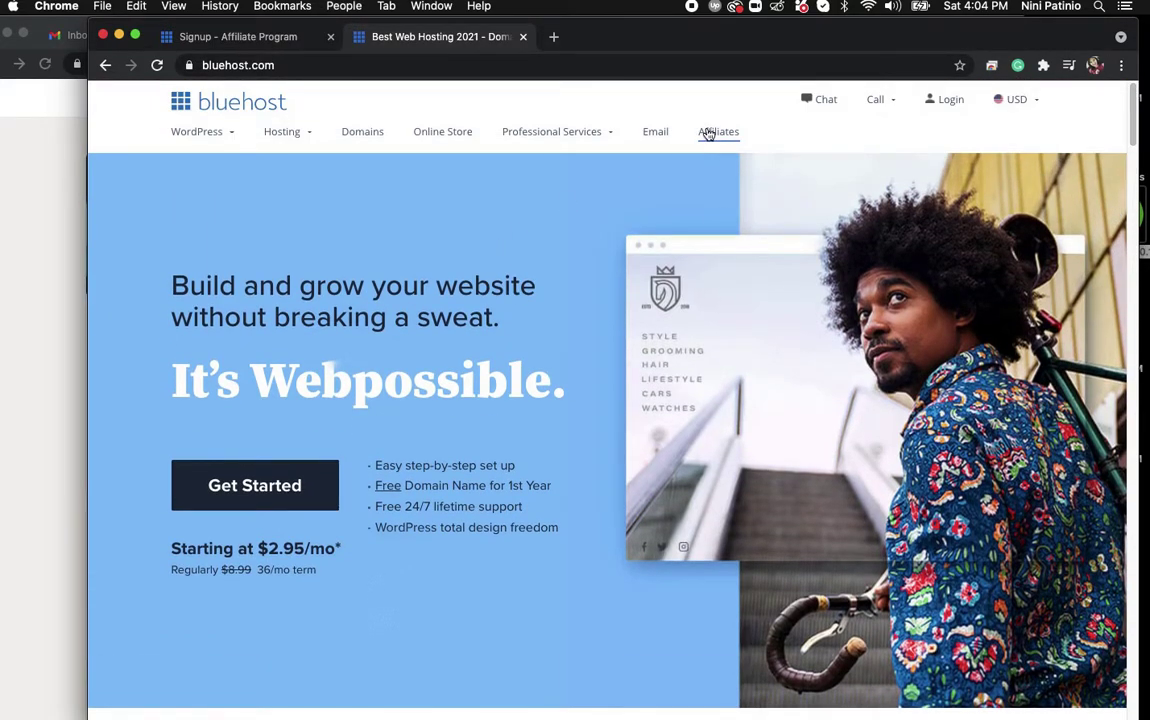
{"action": "left_click", "coordinate": [213, 36]}
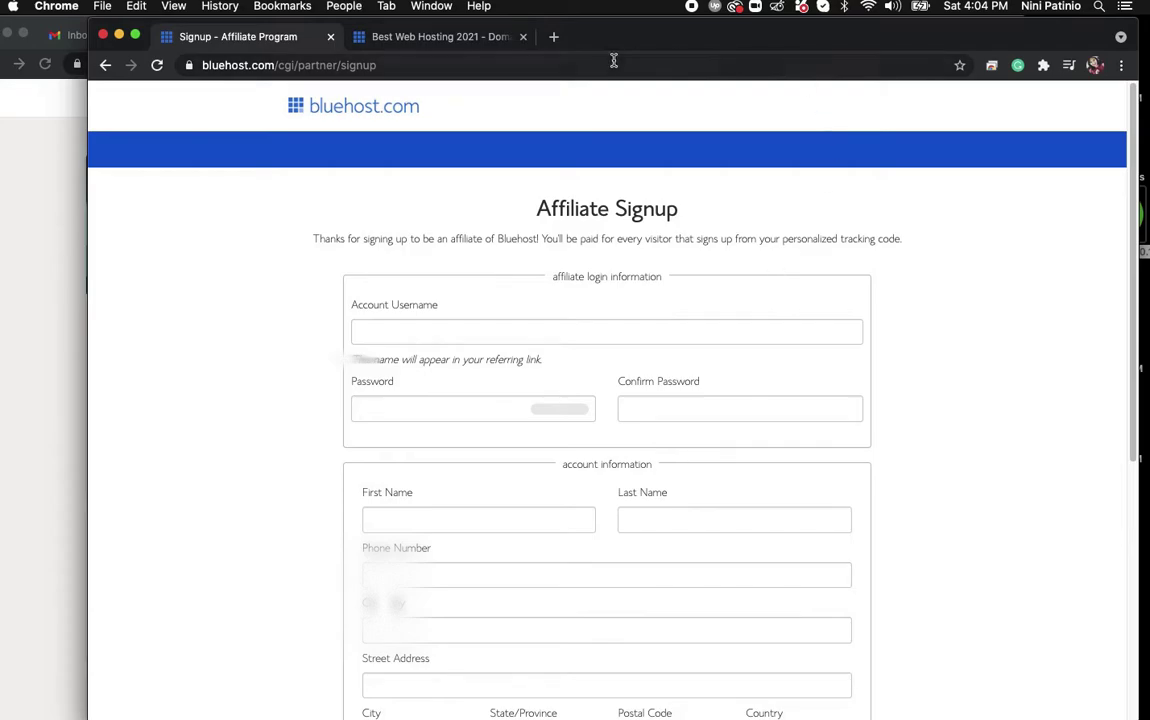
Search Google for 'affiliate' in a new tab.
{"action": "left_click", "coordinate": [555, 38]}
{"action": "type", "text": "af"}
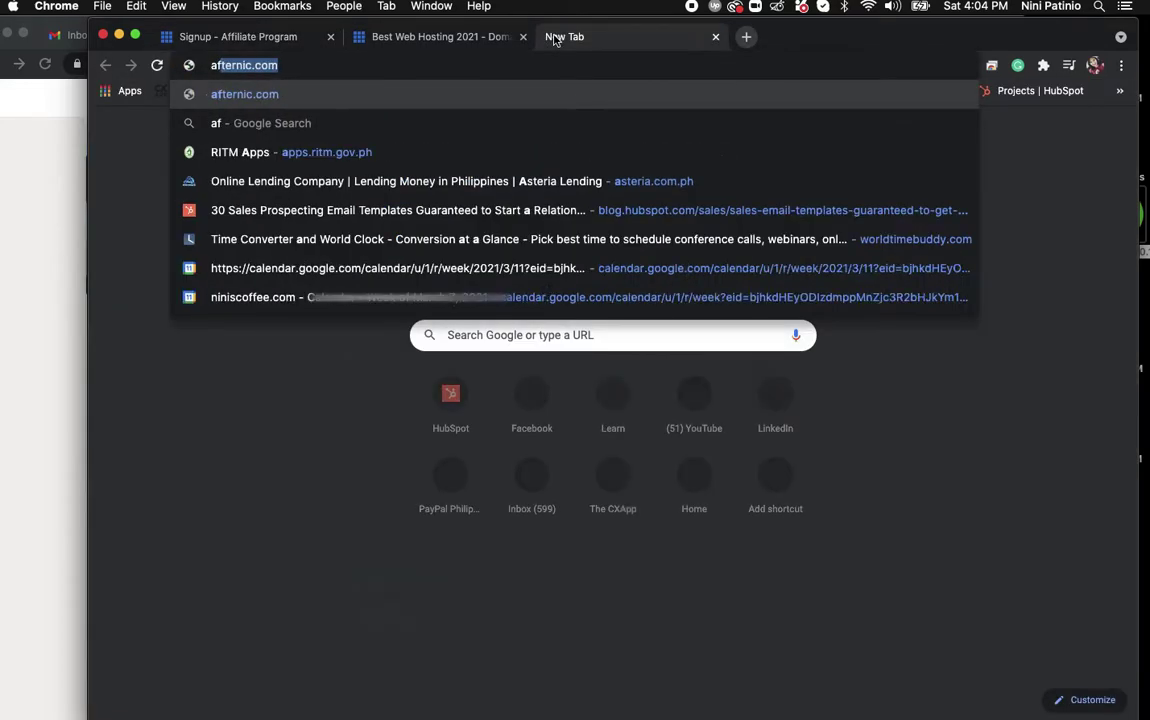
{"action": "type", "text": "filate"}
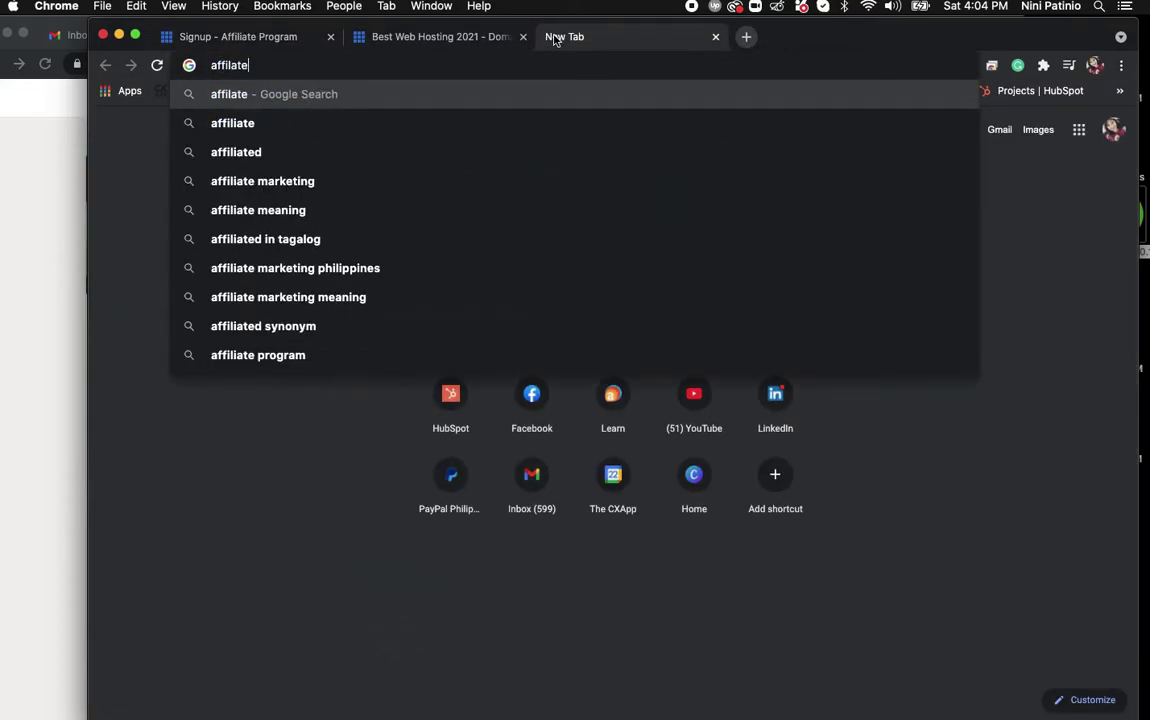
{"action": "left_click", "coordinate": [305, 120]}
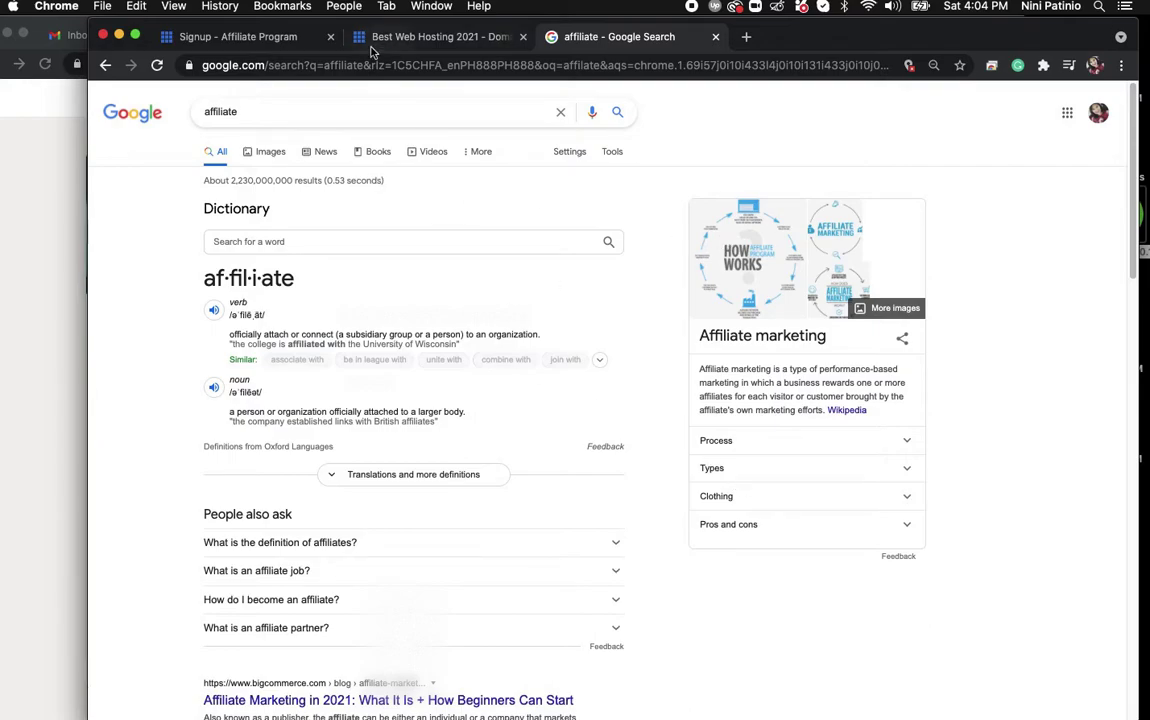
Back on the affiliate signup form, enter the account username.
{"action": "left_click", "coordinate": [238, 36]}
{"action": "left_click", "coordinate": [509, 341]}
{"action": "type", "text": "niniscoffee"}
Enter the affiliate account password on the signup form.
{"action": "left_click", "coordinate": [488, 409]}
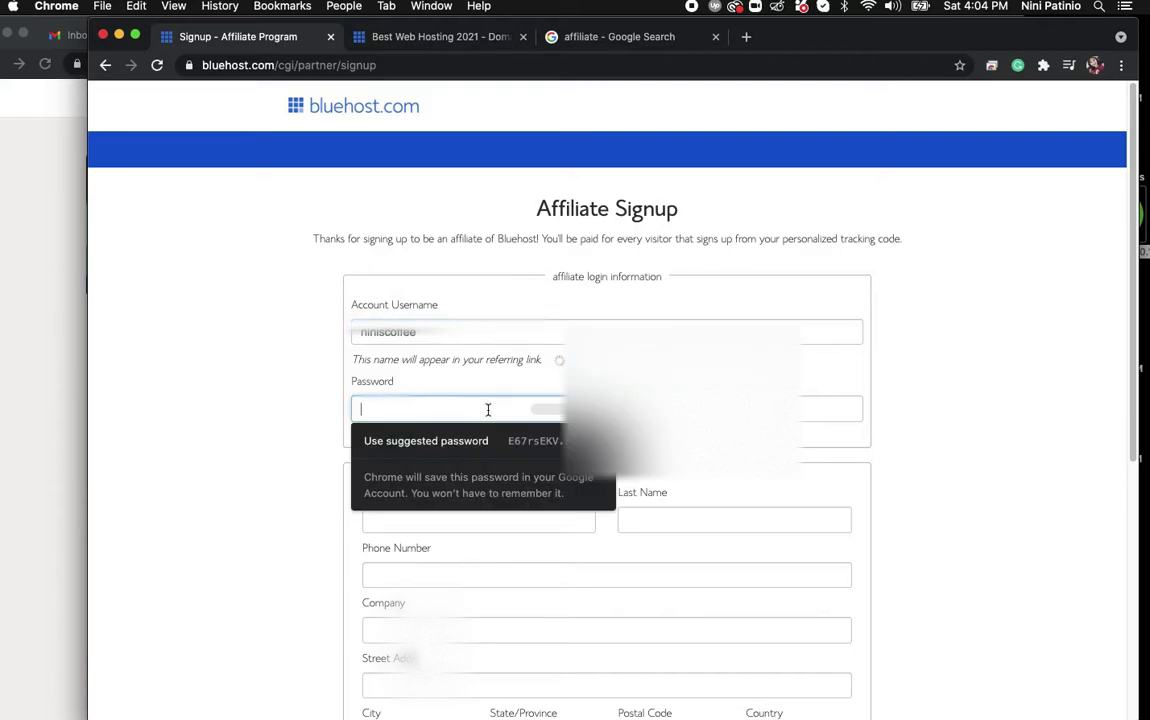
{"action": "type", "text": "********"}
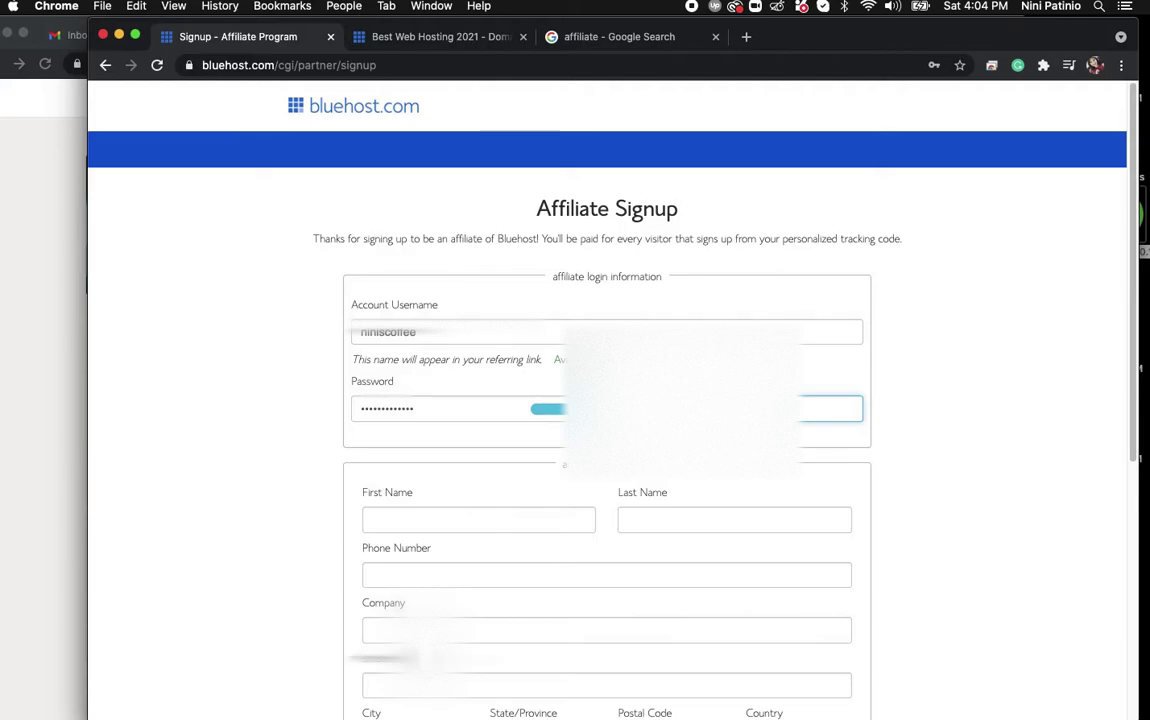
Enter first name, last name and phone, accepting Chrome's saved contact details.
{"action": "left_click", "coordinate": [453, 517]}
{"action": "key", "text": "Tab"}
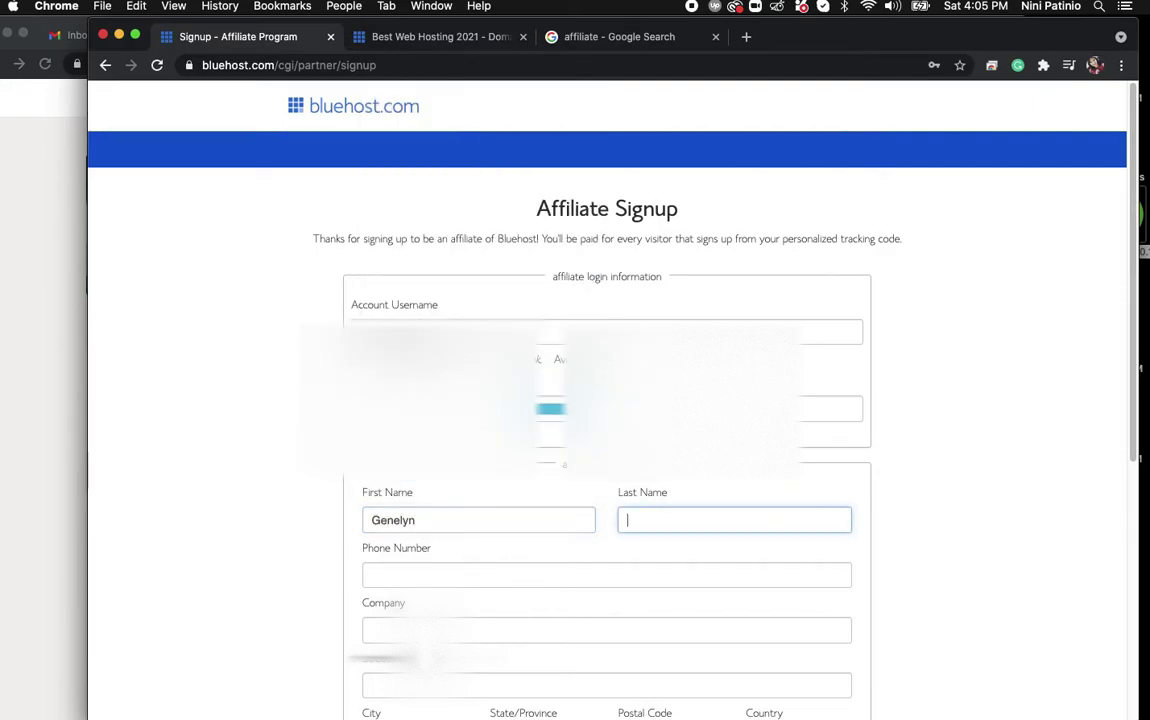
{"action": "key", "text": "Tab"}
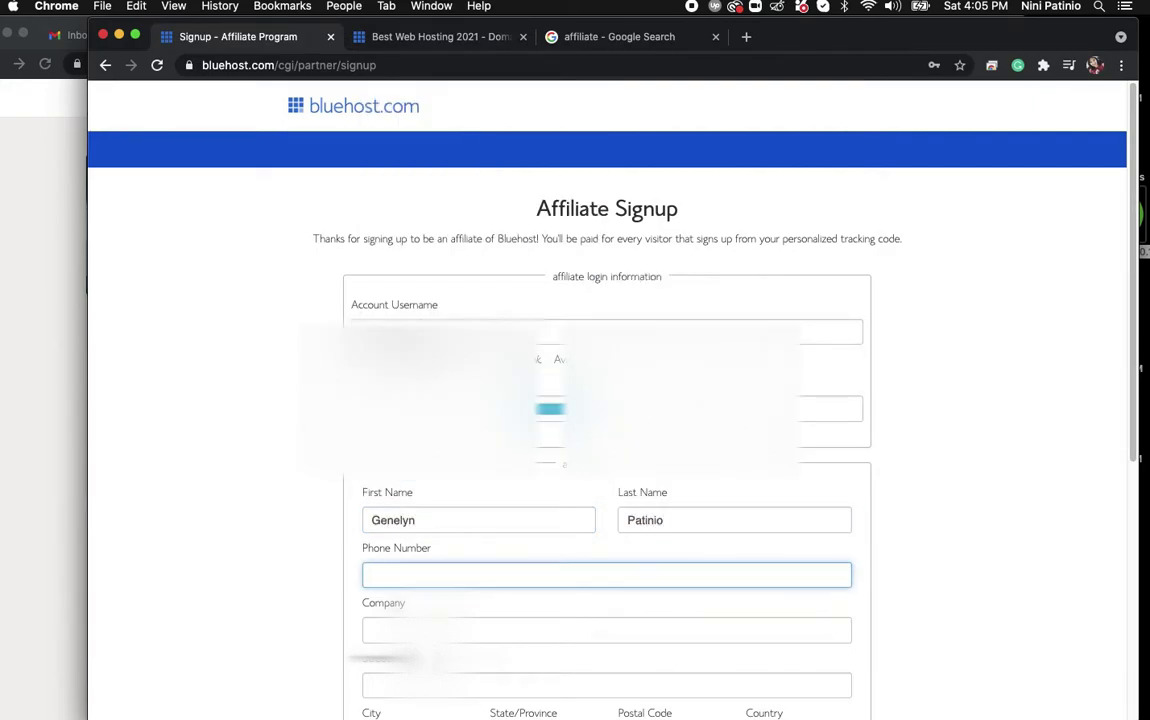
{"action": "type", "text": "408"}
{"action": "key", "text": "Down"}
{"action": "key", "text": "Return"}
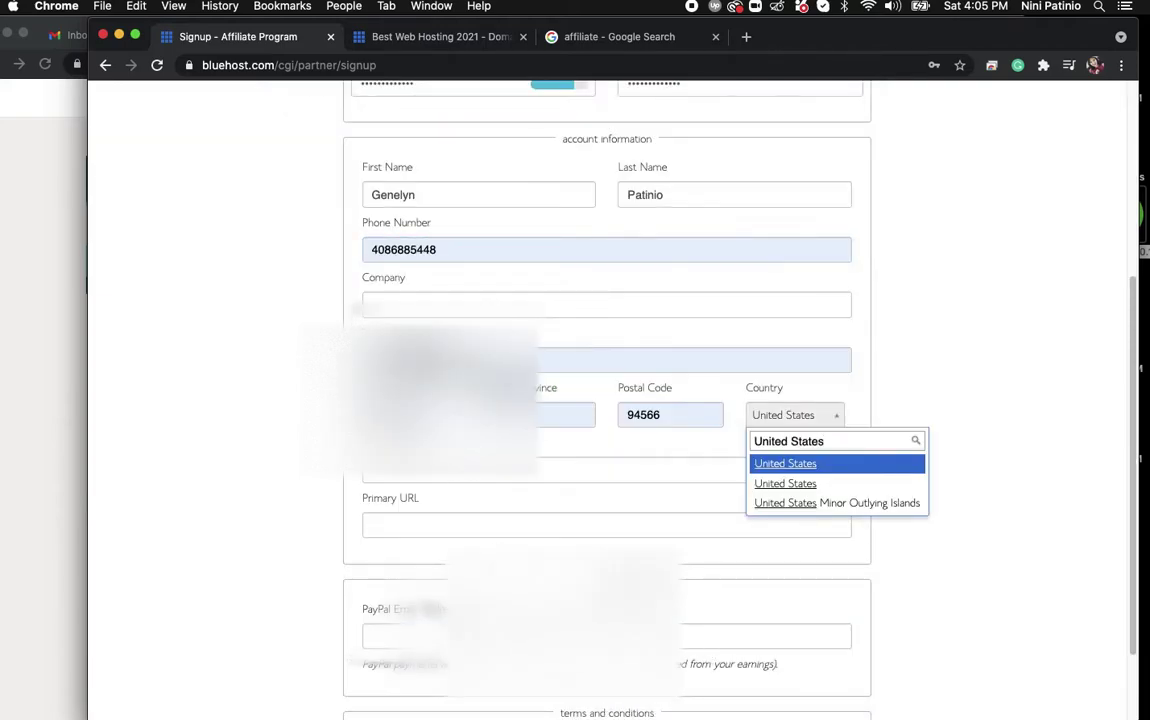
{"action": "left_click", "coordinate": [589, 359]}
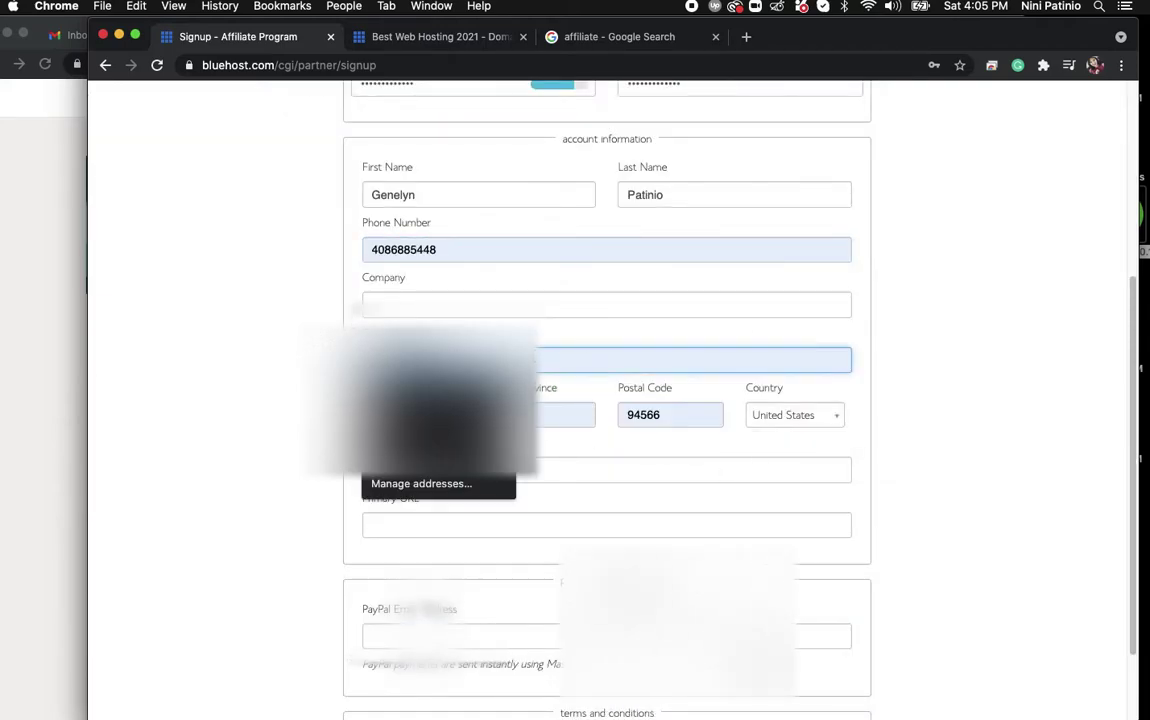
{"action": "key", "text": "Escape"}
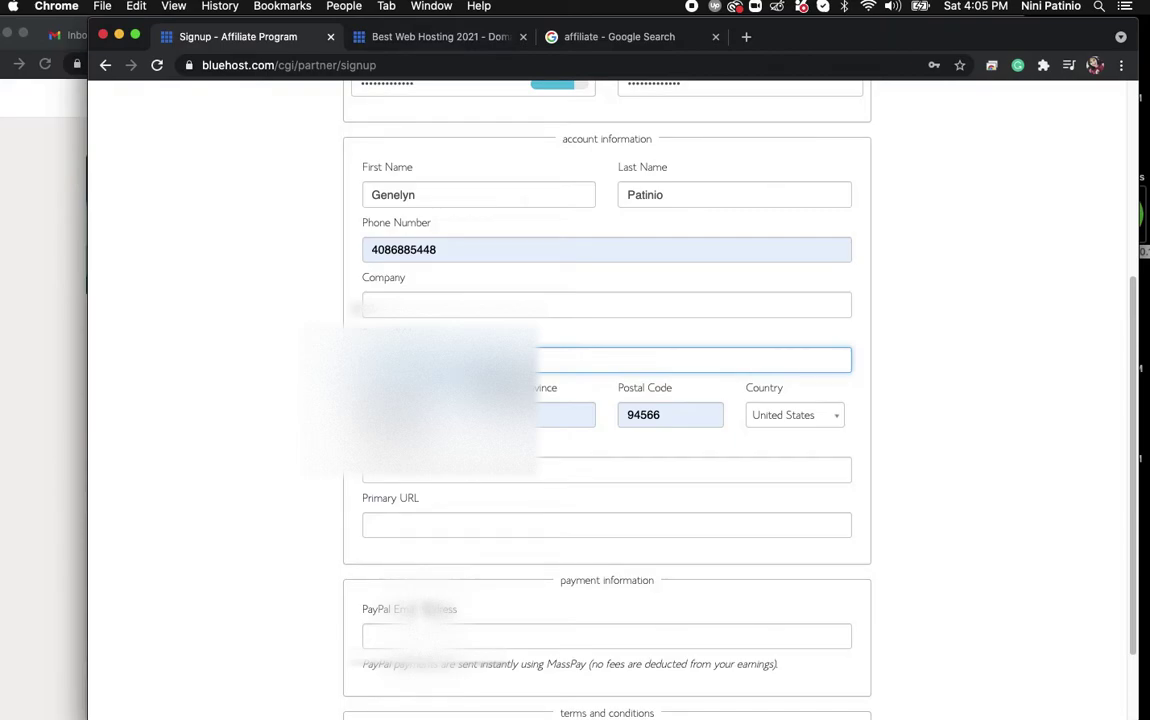
Pick the saved company name and retype the street address.
{"action": "left_click", "coordinate": [475, 303]}
{"action": "type", "text": "ninisco"}
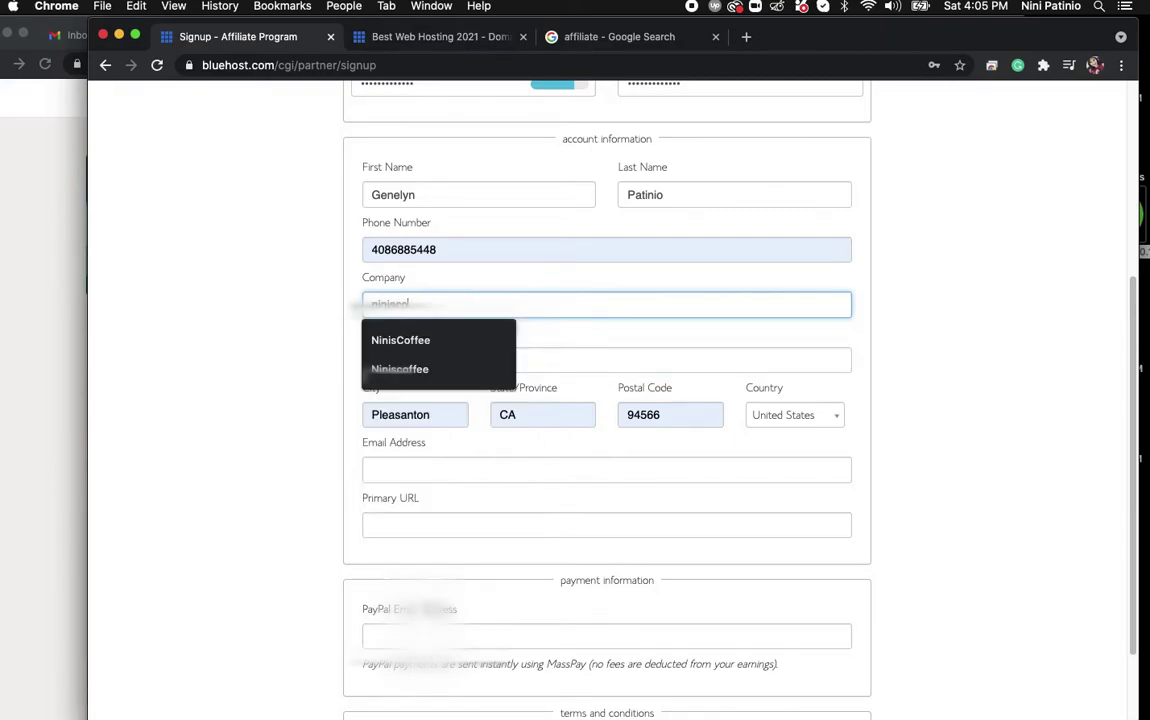
{"action": "left_click", "coordinate": [477, 333]}
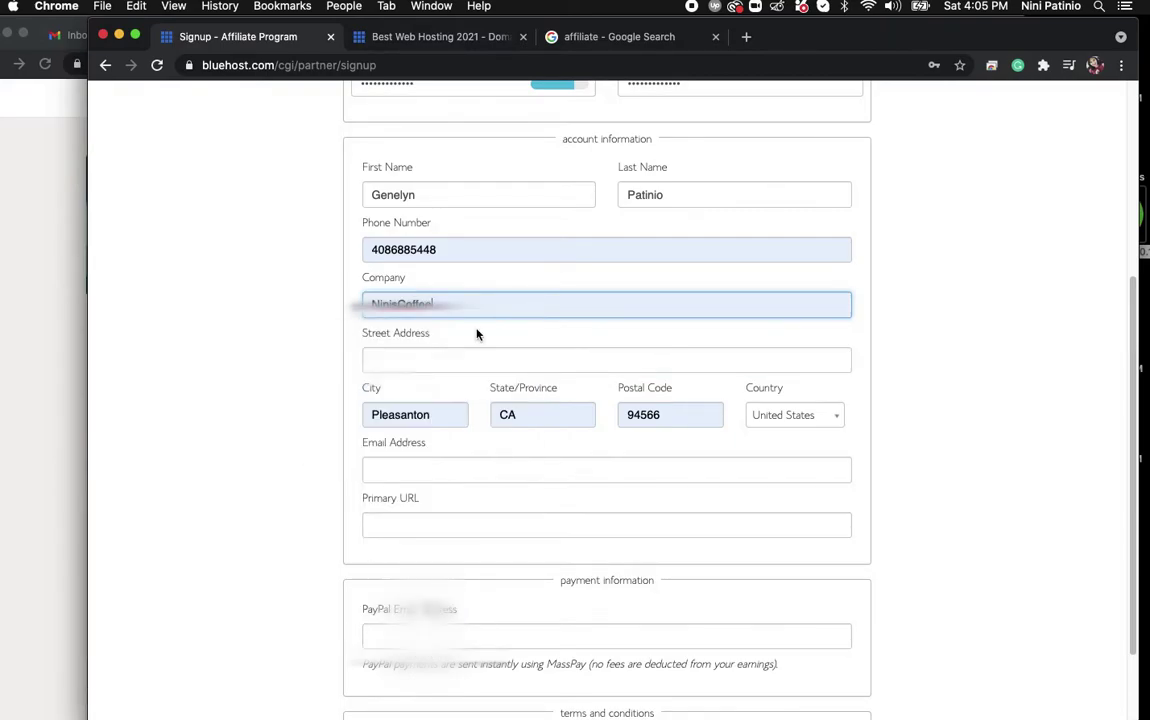
{"action": "left_click", "coordinate": [462, 362]}
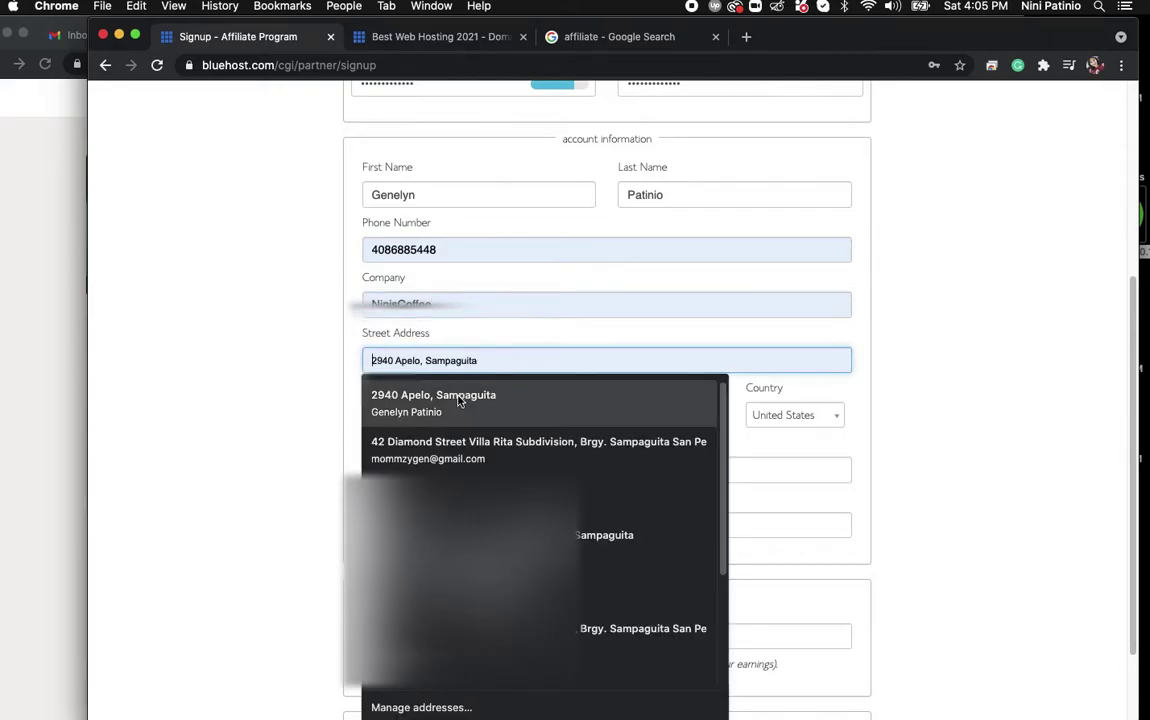
{"action": "left_click", "coordinate": [470, 402]}
{"action": "left_click", "coordinate": [506, 360]}
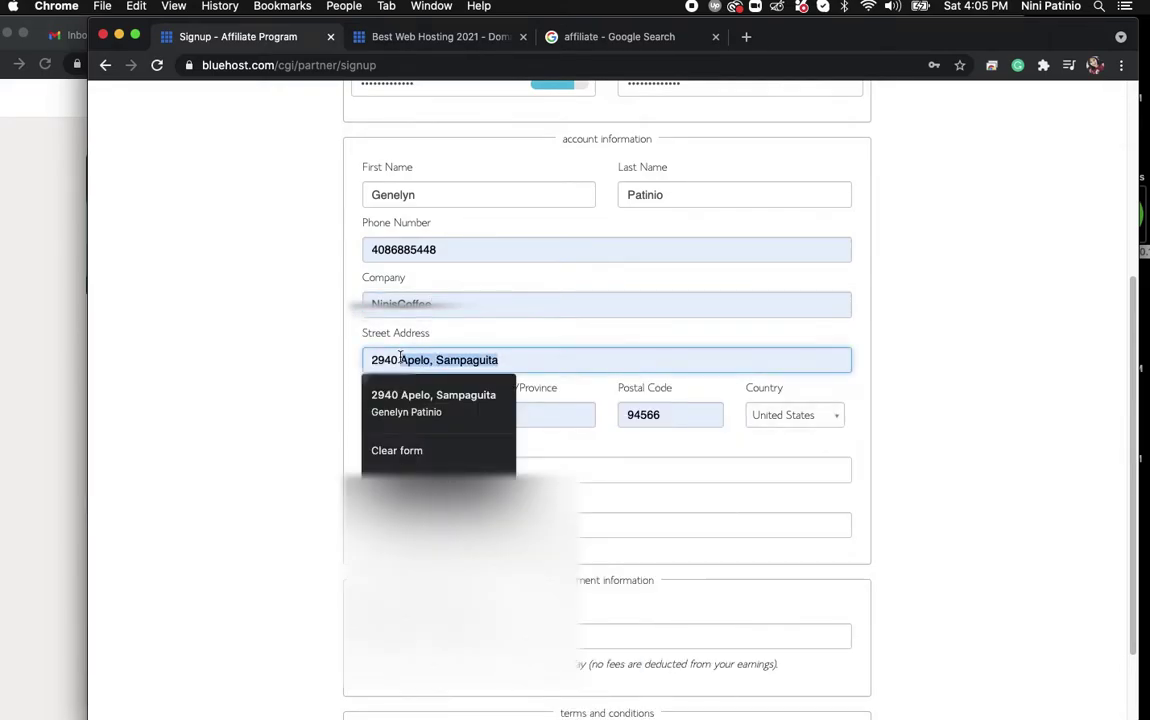
{"action": "key", "text": "cmd+a"}
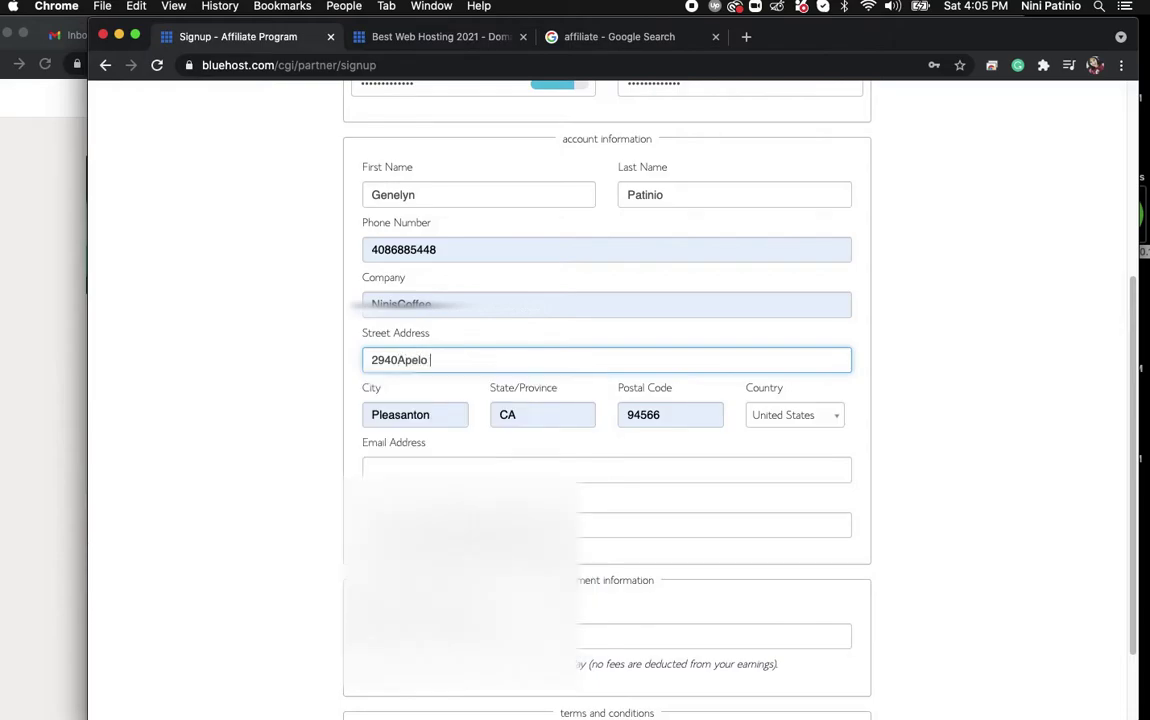
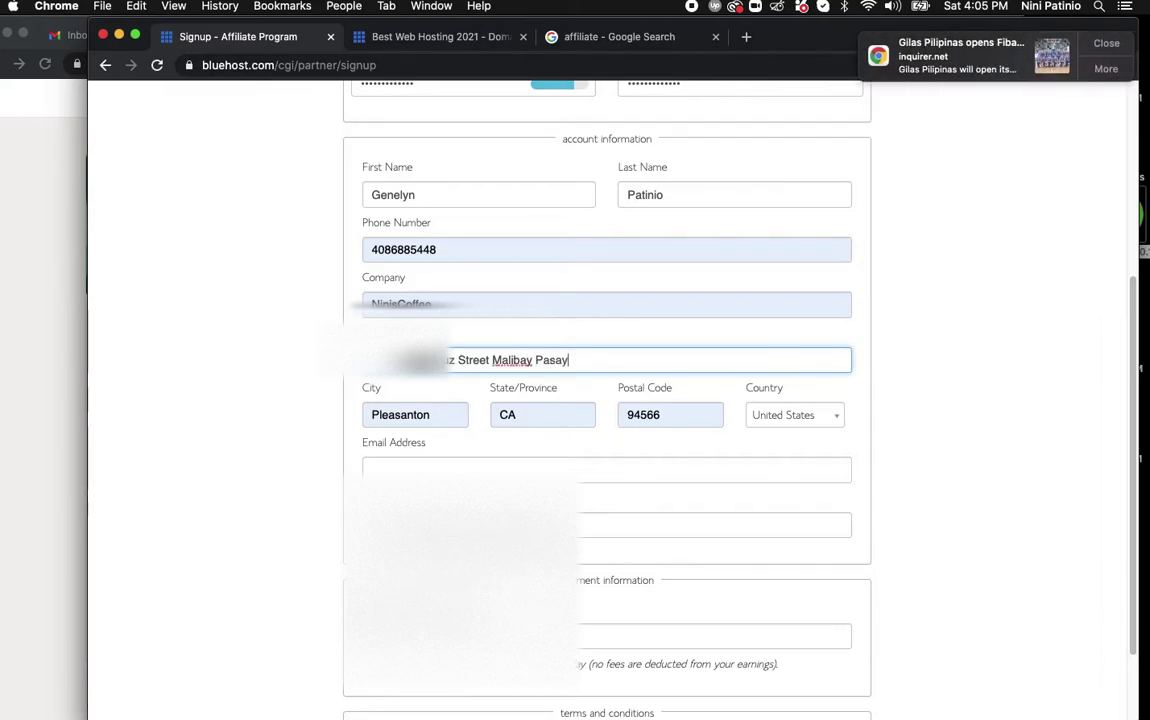
Correct the street address, enter the city, choose Philippines as country and add the postal code.
{"action": "key", "text": "Tab"}
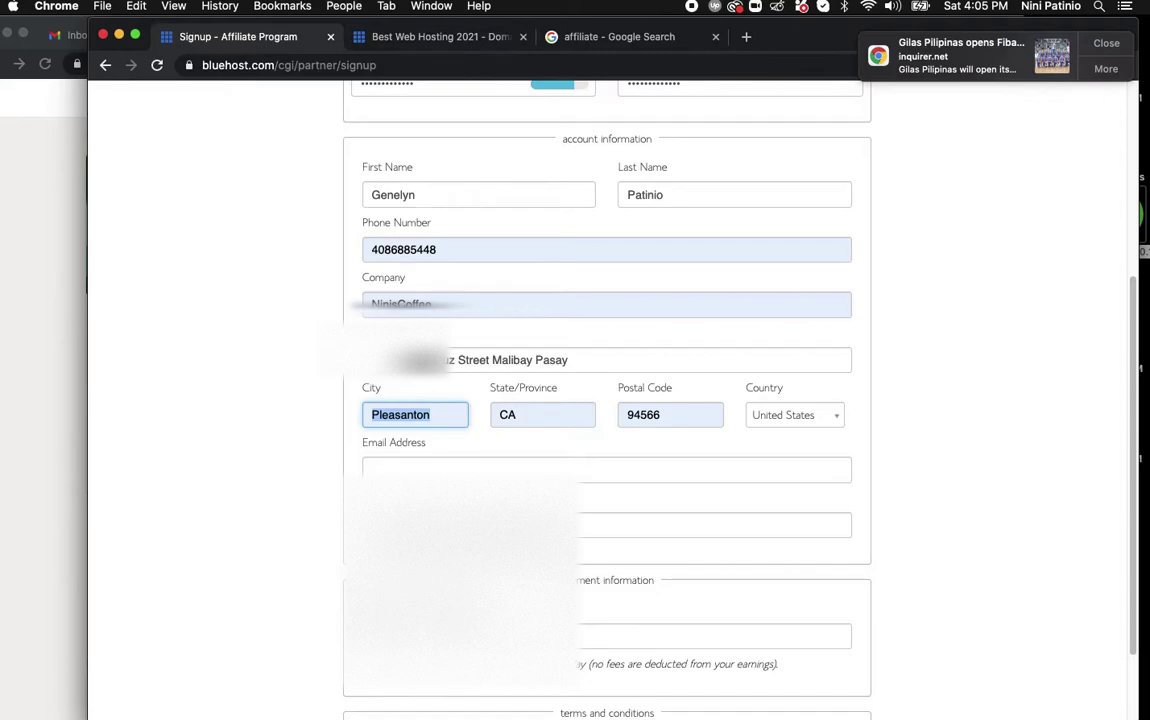
{"action": "type", "text": "Pasay"}
{"action": "key", "text": "Tab"}
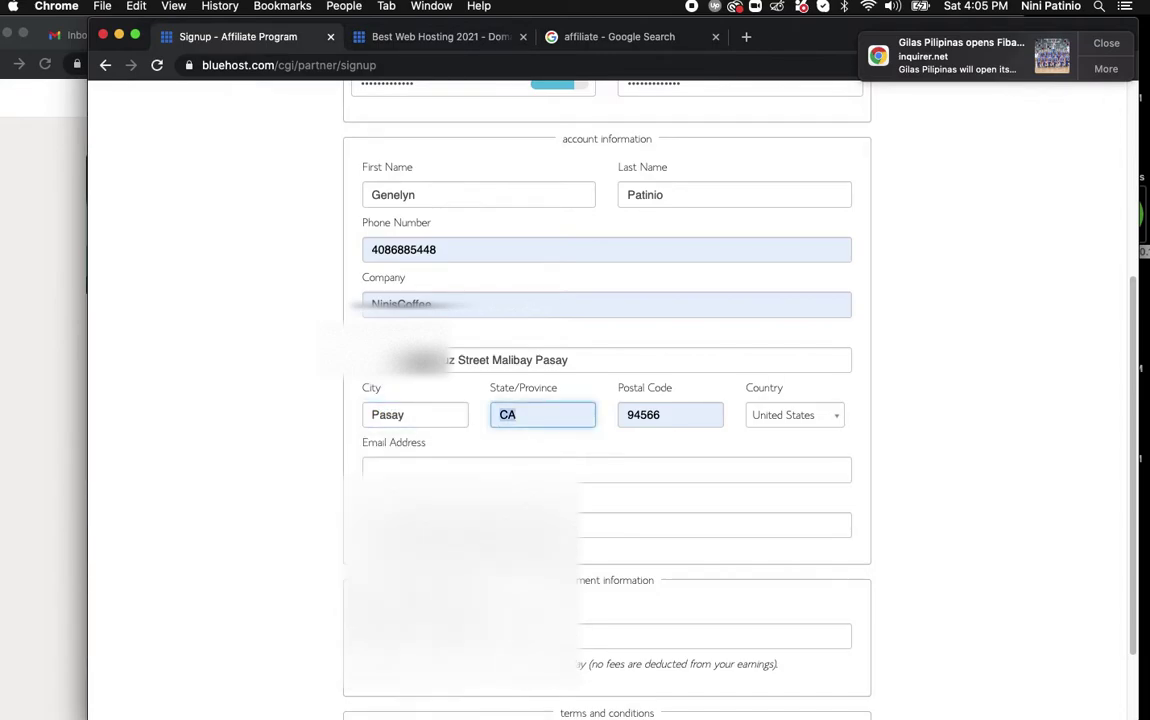
{"action": "left_click", "coordinate": [796, 414]}
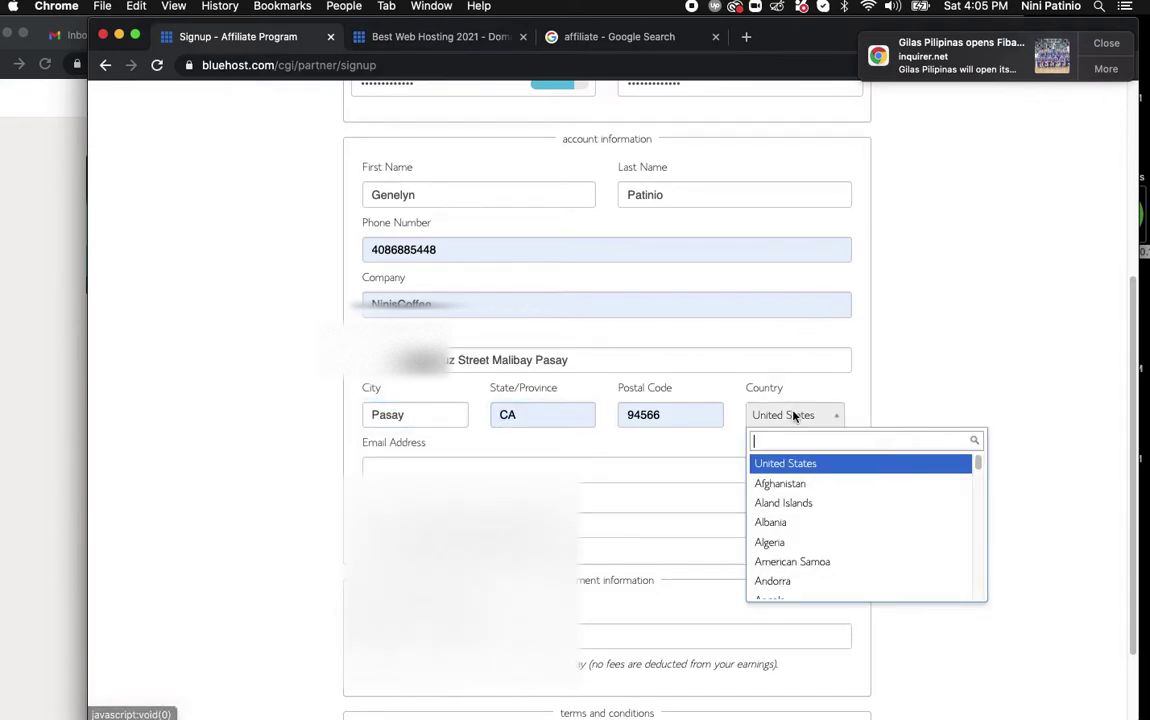
{"action": "type", "text": "phi"}
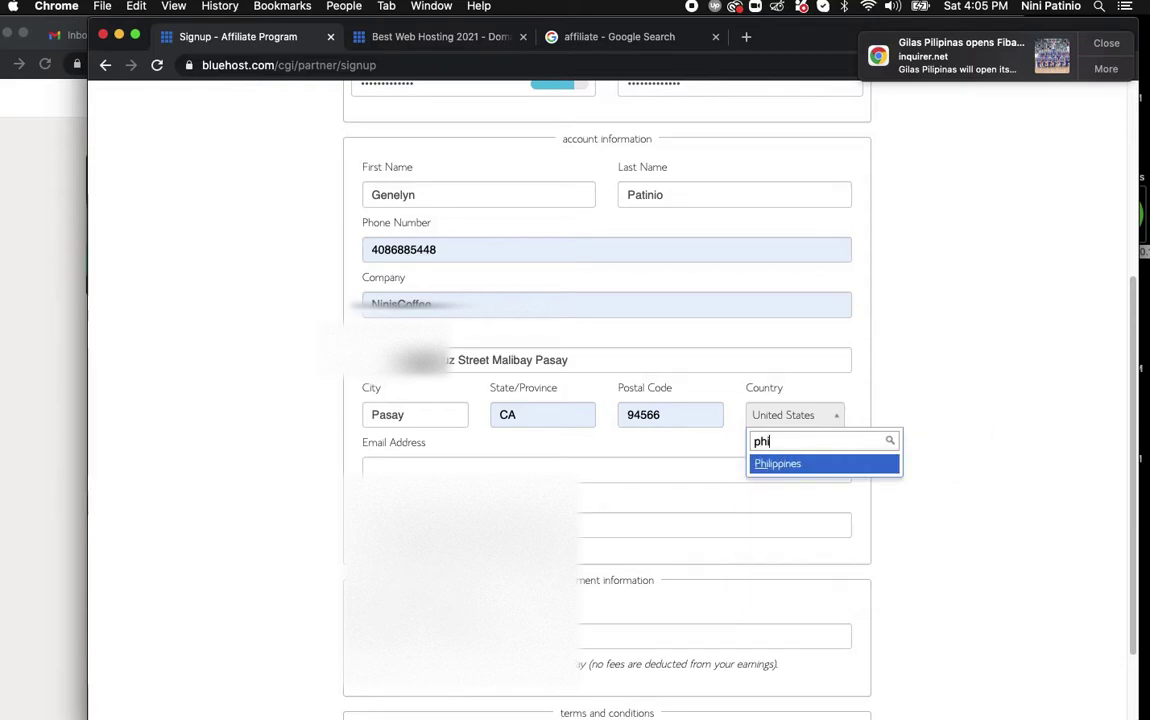
{"action": "left_click", "coordinate": [821, 466]}
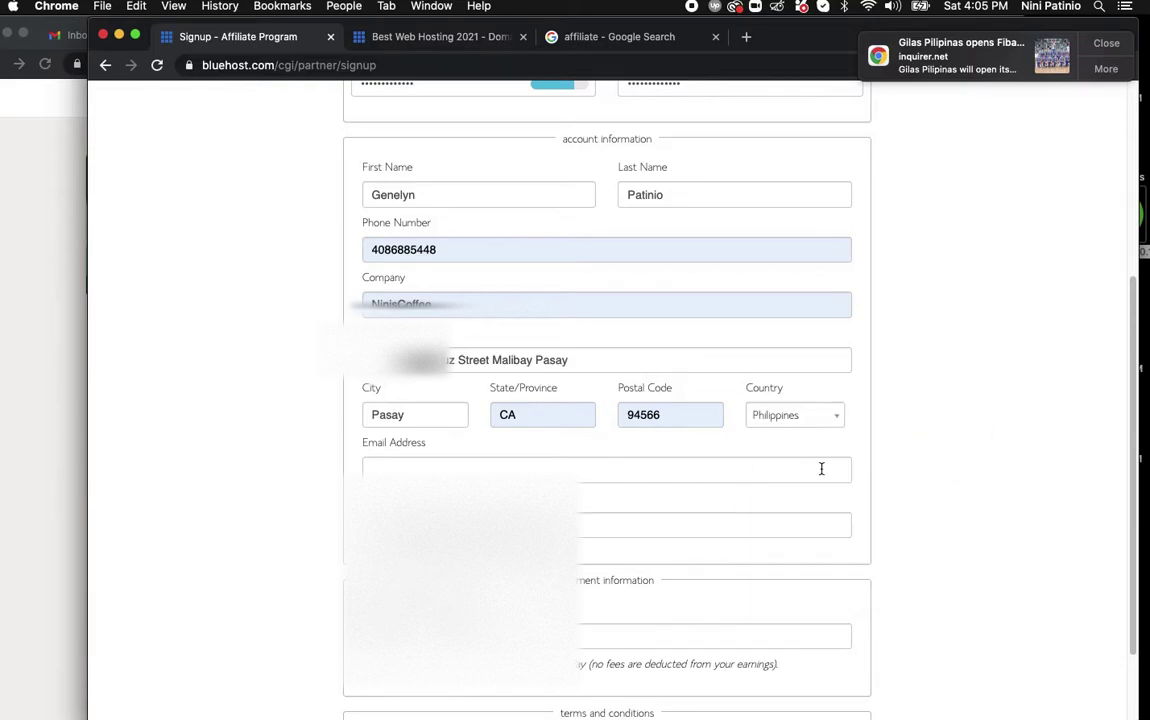
{"action": "left_click", "coordinate": [559, 413]}
{"action": "key", "text": "BackSpace"}
{"action": "key", "text": "BackSpace"}
{"action": "key", "text": "Tab"}
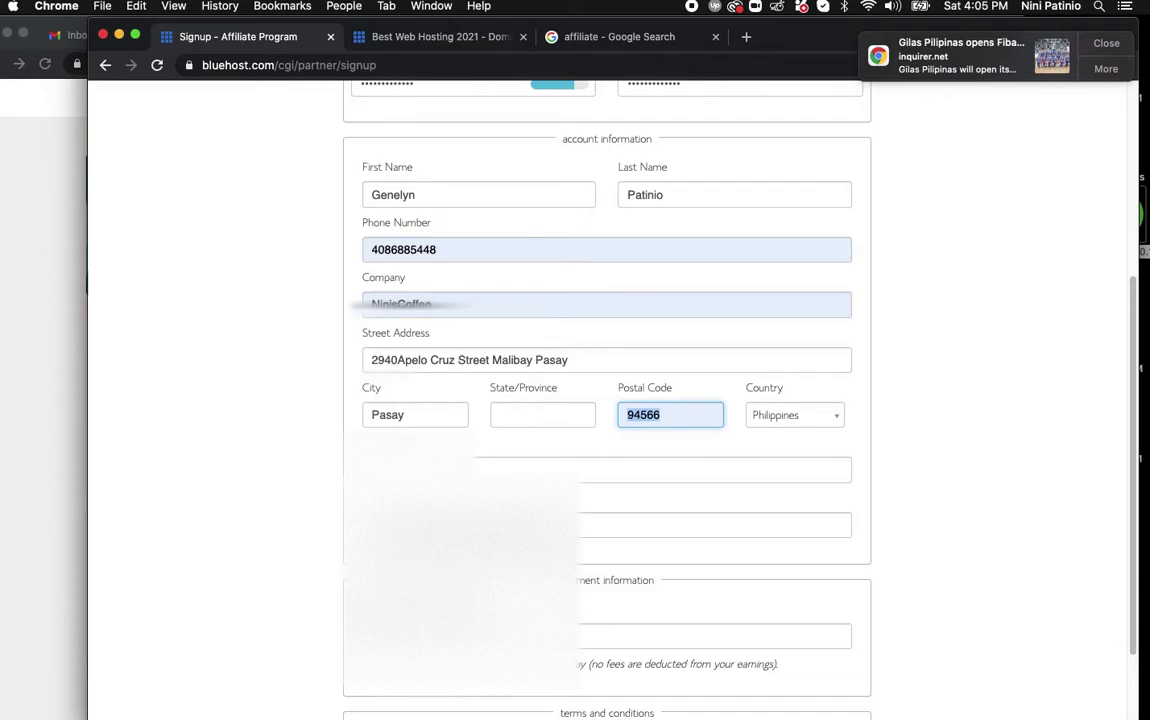
{"action": "type", "text": "1300"}
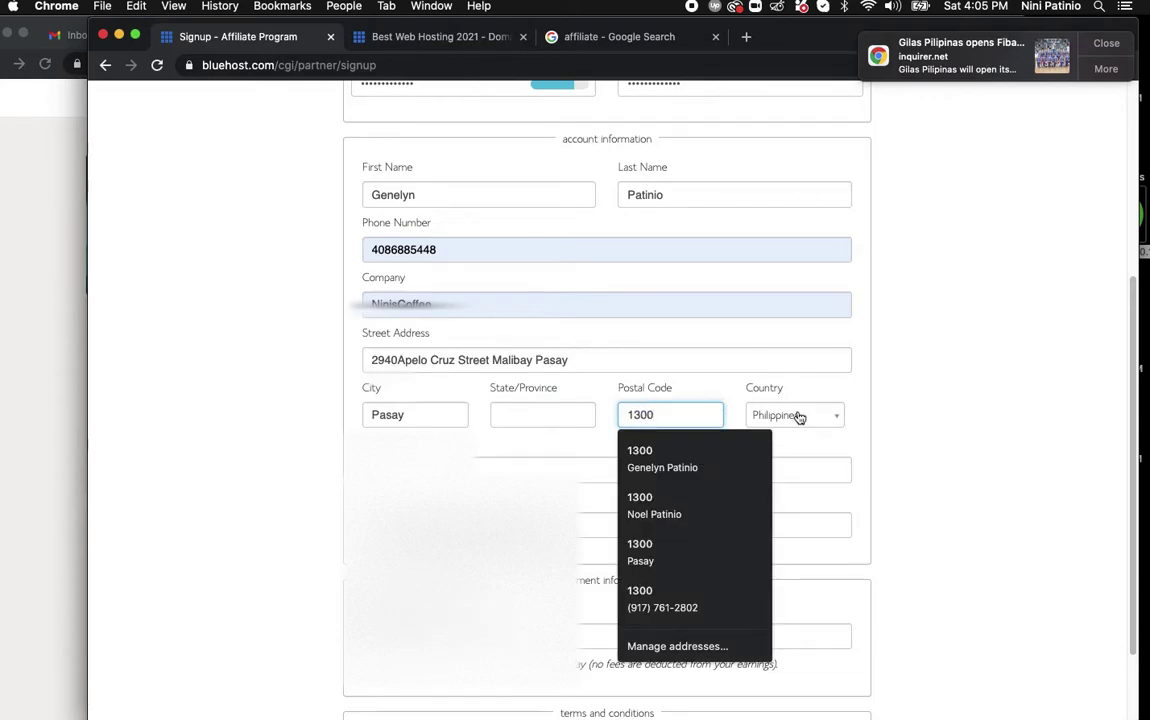
{"action": "left_click", "coordinate": [955, 450]}
Set State/Province to NCR and complete the email address and website fields.
{"action": "left_click", "coordinate": [511, 416]}
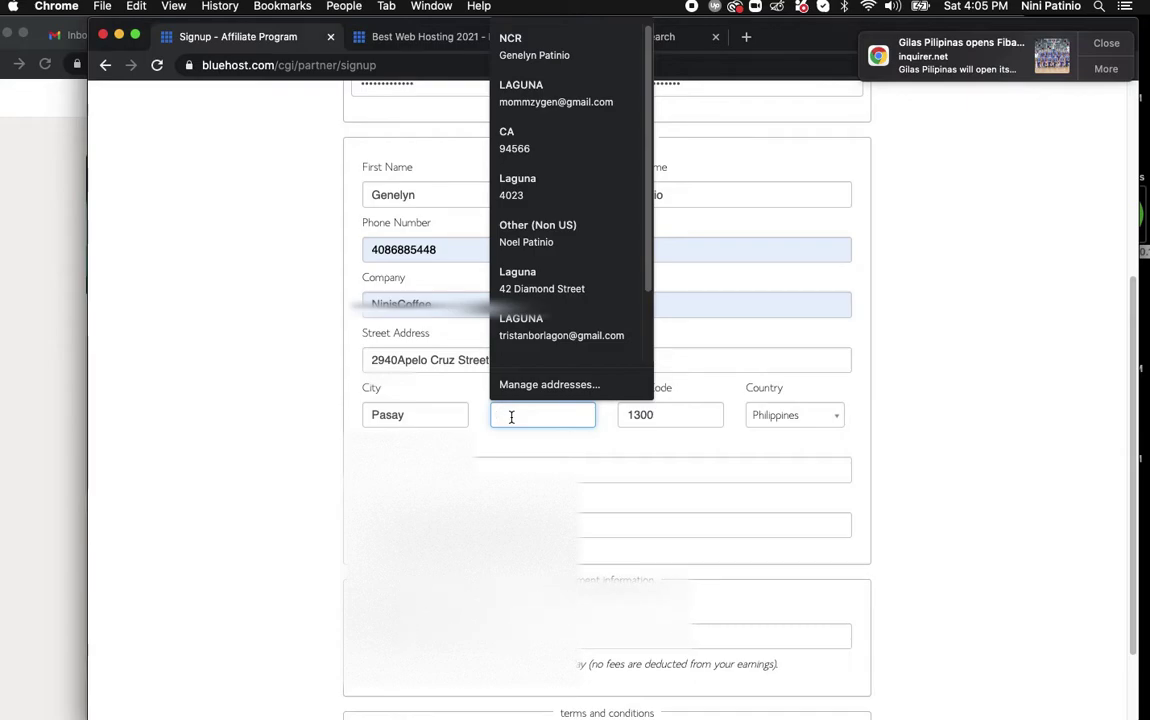
{"action": "type", "text": "NCR"}
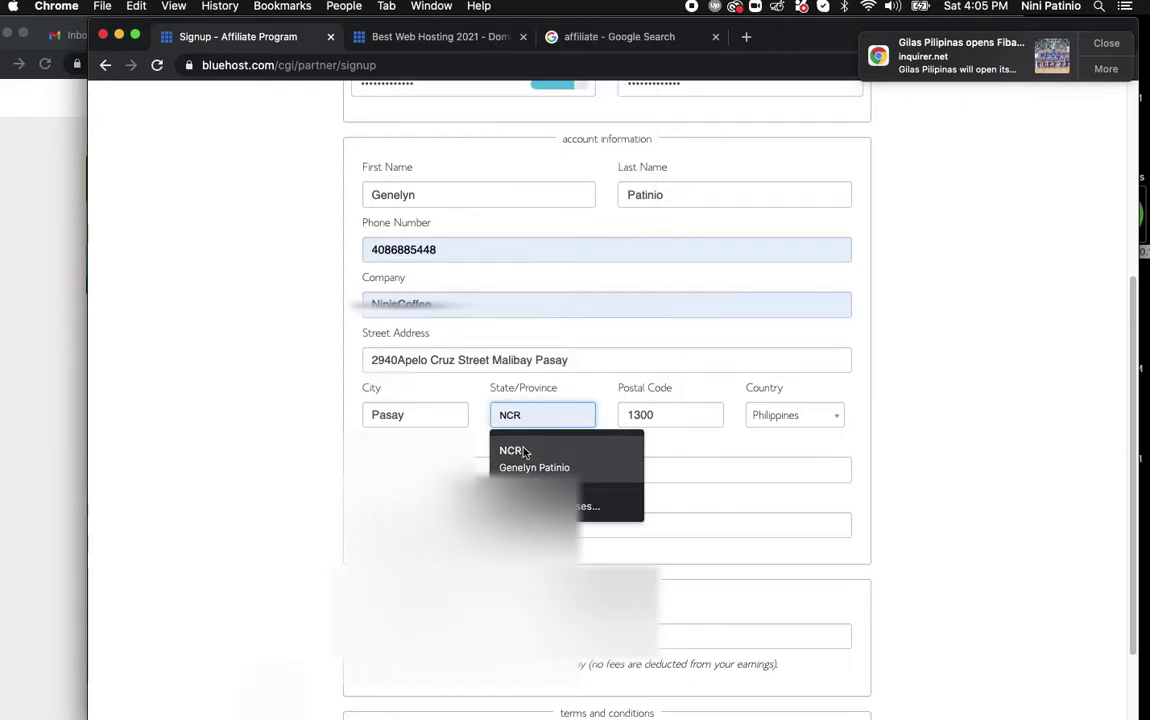
{"action": "left_click", "coordinate": [513, 452]}
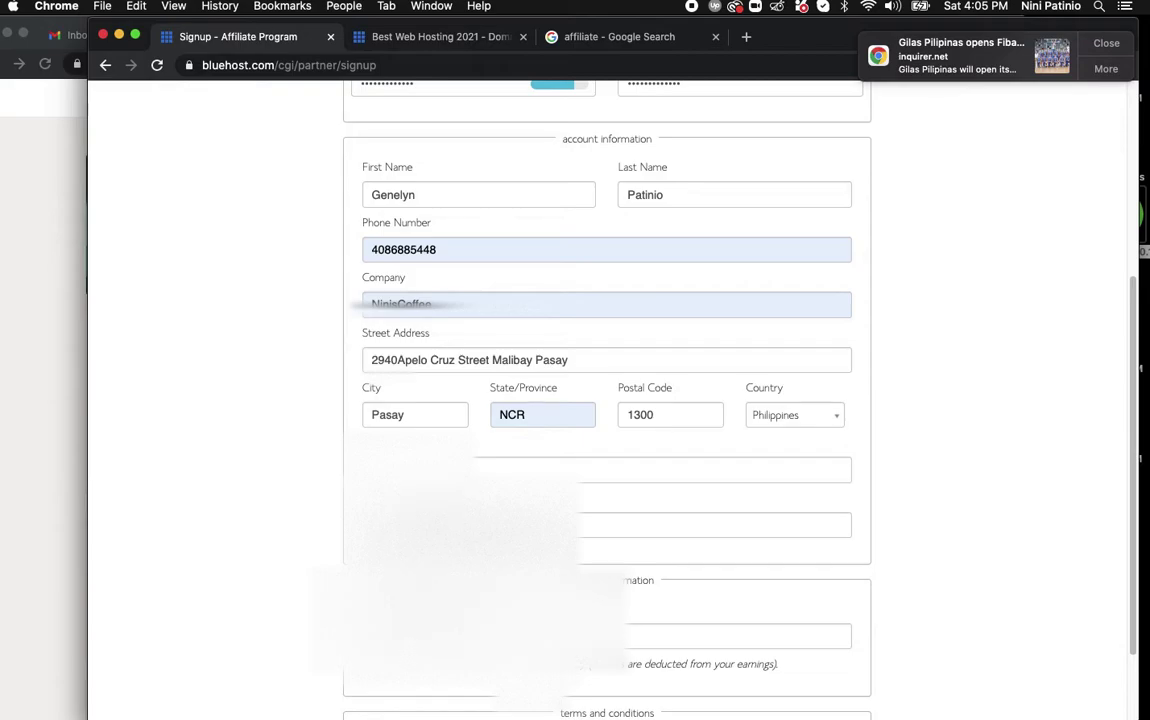
{"action": "key", "text": "Tab"}
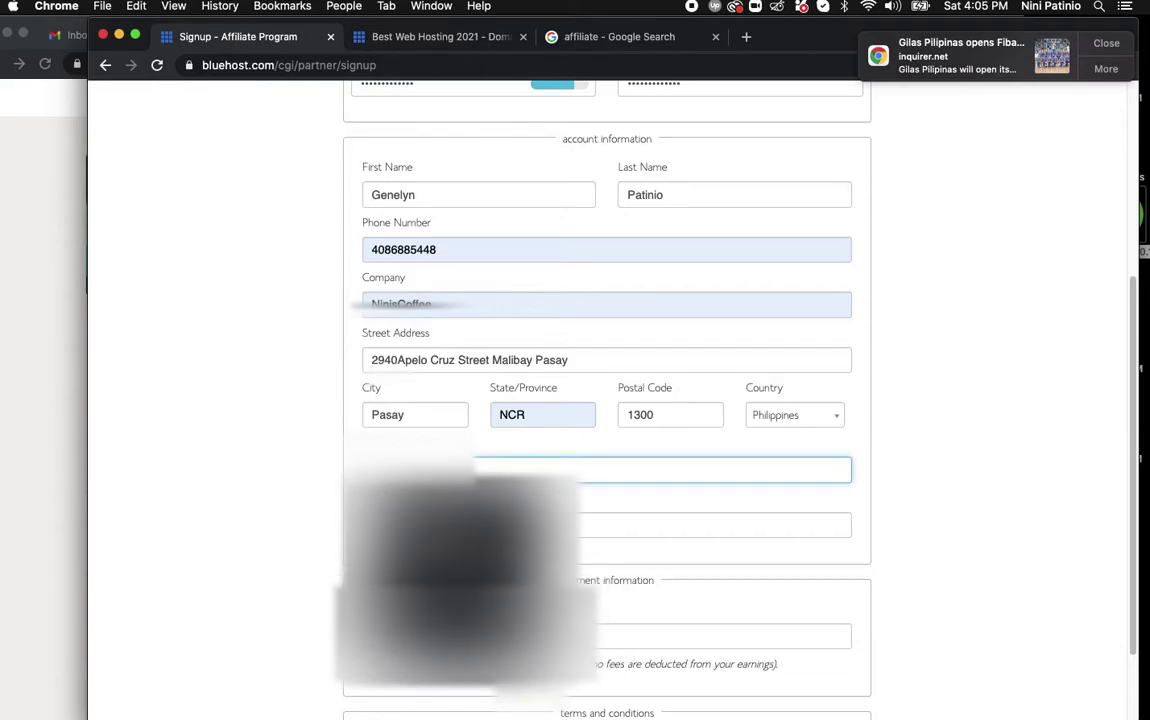
{"action": "type", "text": ".com"}
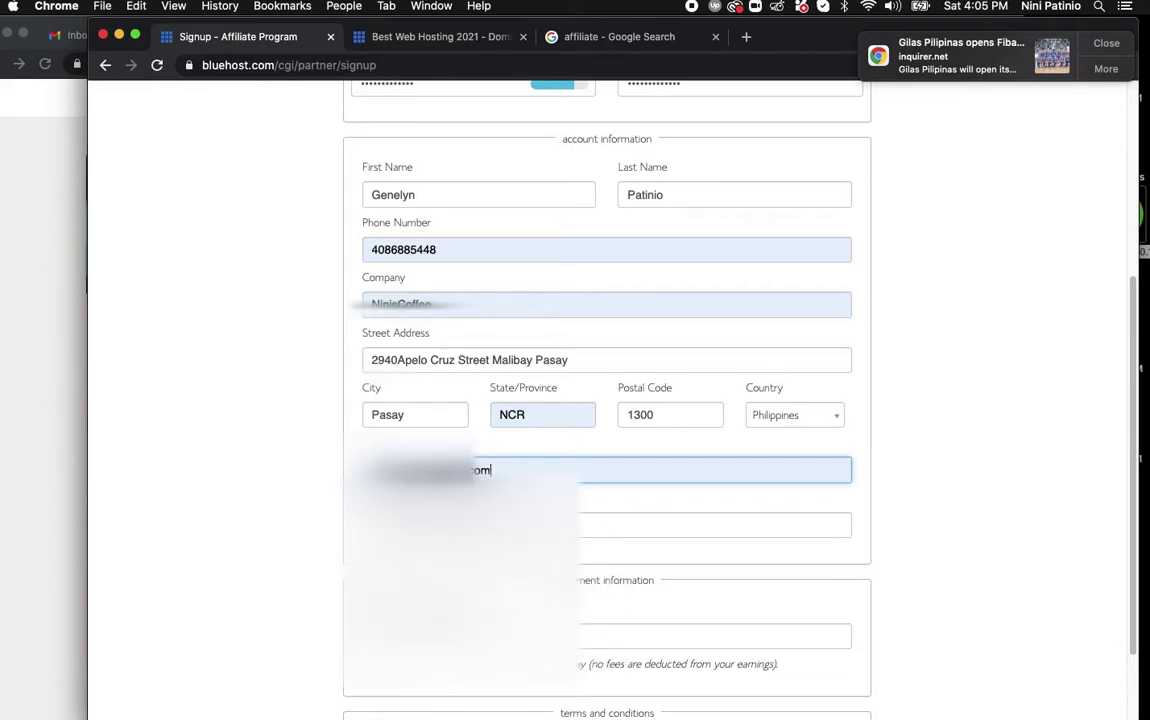
{"action": "left_click", "coordinate": [591, 530]}
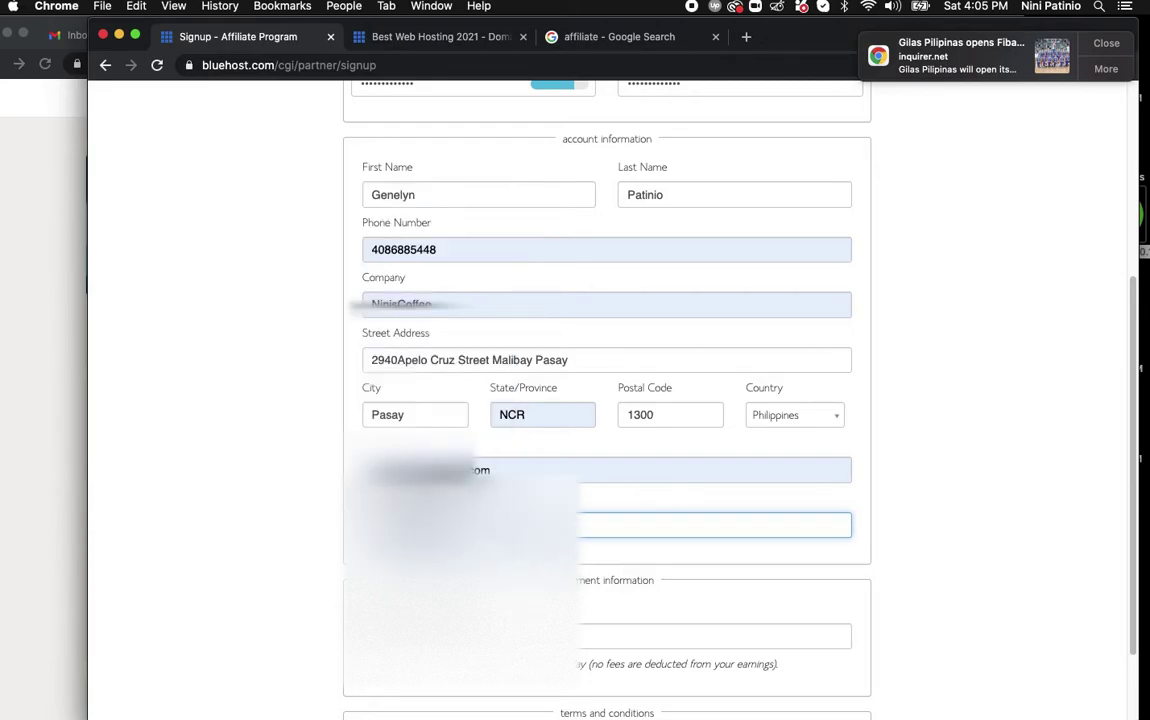
{"action": "left_click", "coordinate": [604, 633]}
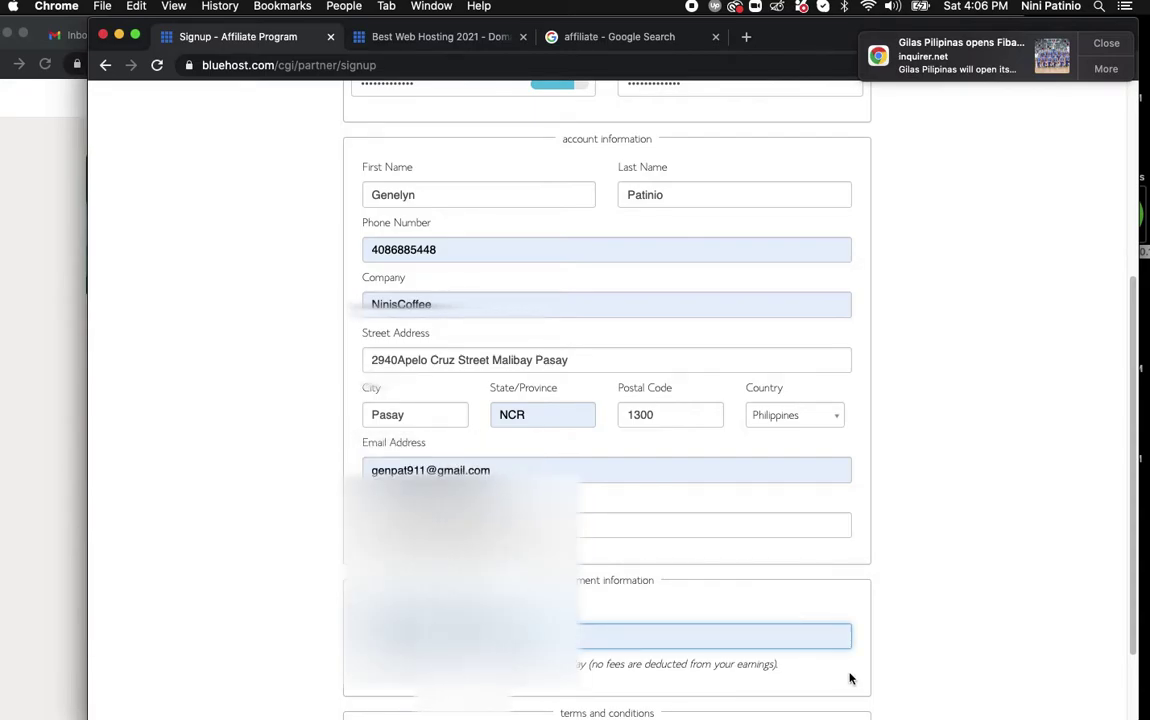
{"action": "scroll", "coordinate": [1137, 362], "scroll_direction": "down", "scroll_amount": 2}
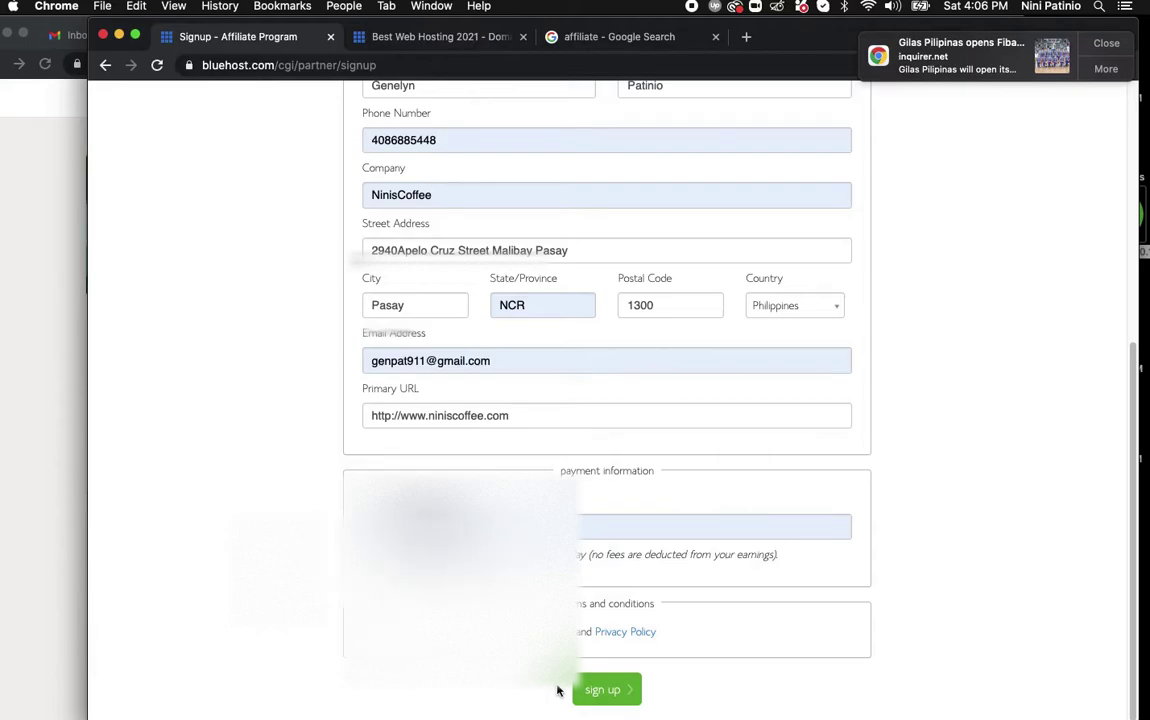
Retype the password and its confirmation, then resubmit the signup form.
{"action": "left_click", "coordinate": [603, 690]}
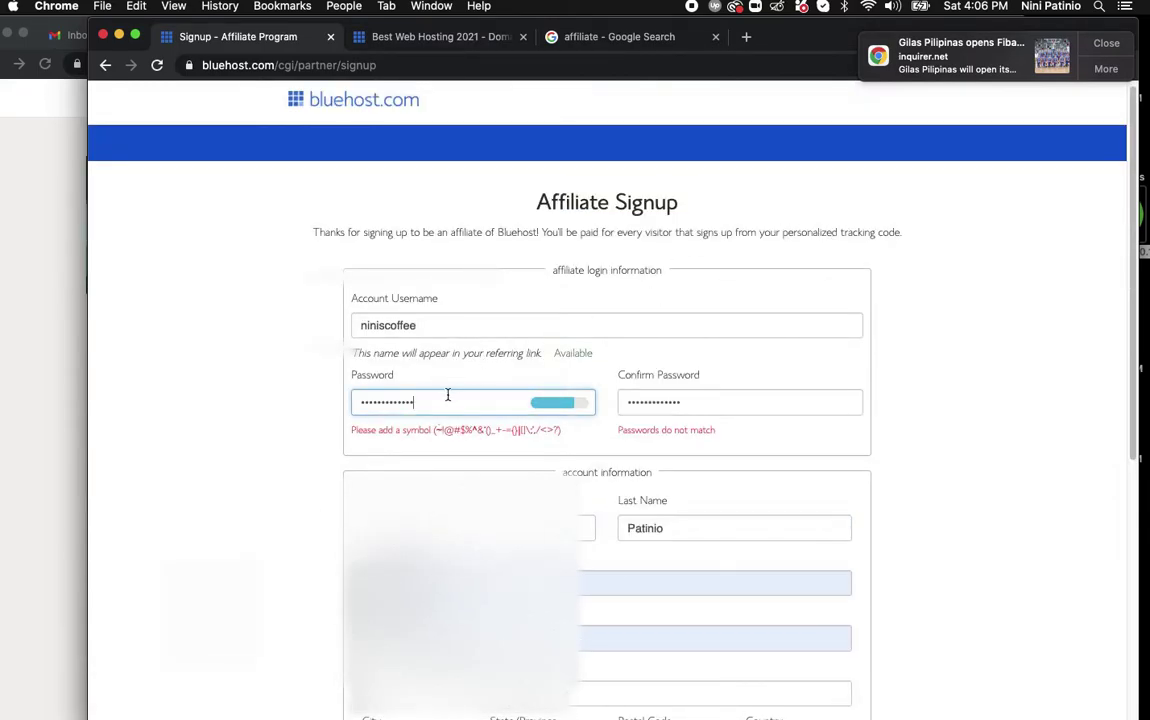
{"action": "left_click_drag", "start_coordinate": [444, 405], "coordinate": [278, 398]}
{"action": "key", "text": "BackSpace"}
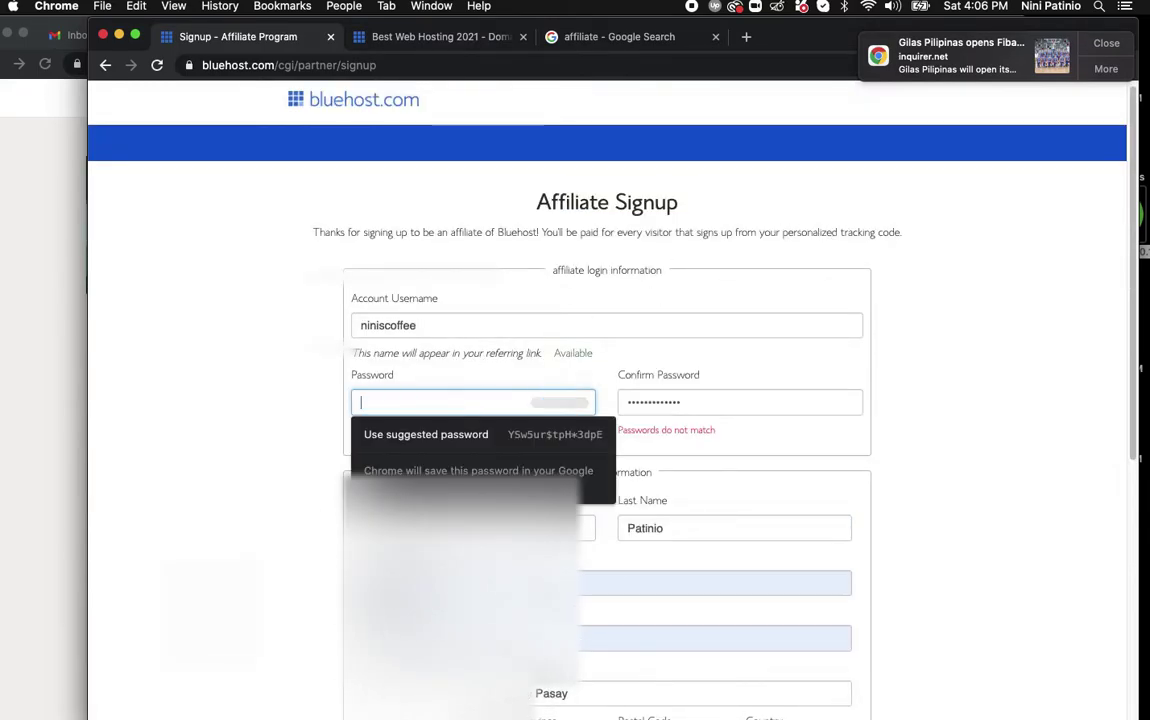
{"action": "type", "text": "*********"}
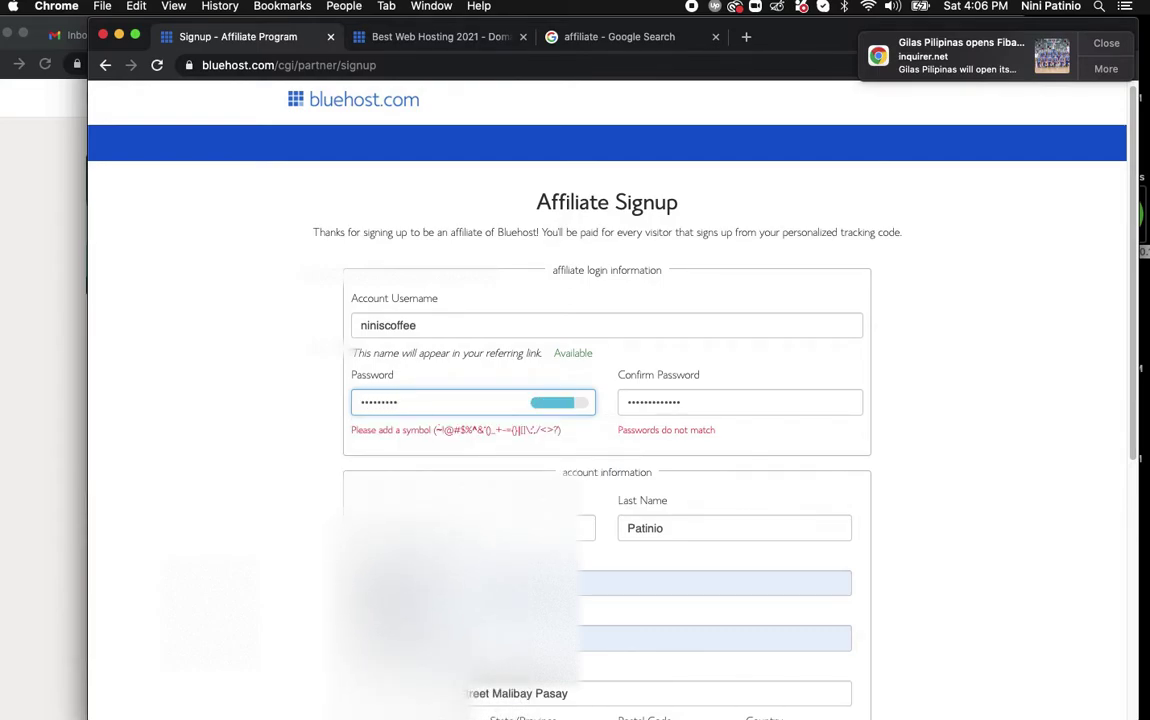
{"action": "type", "text": "****"}
{"action": "key", "text": "Tab"}
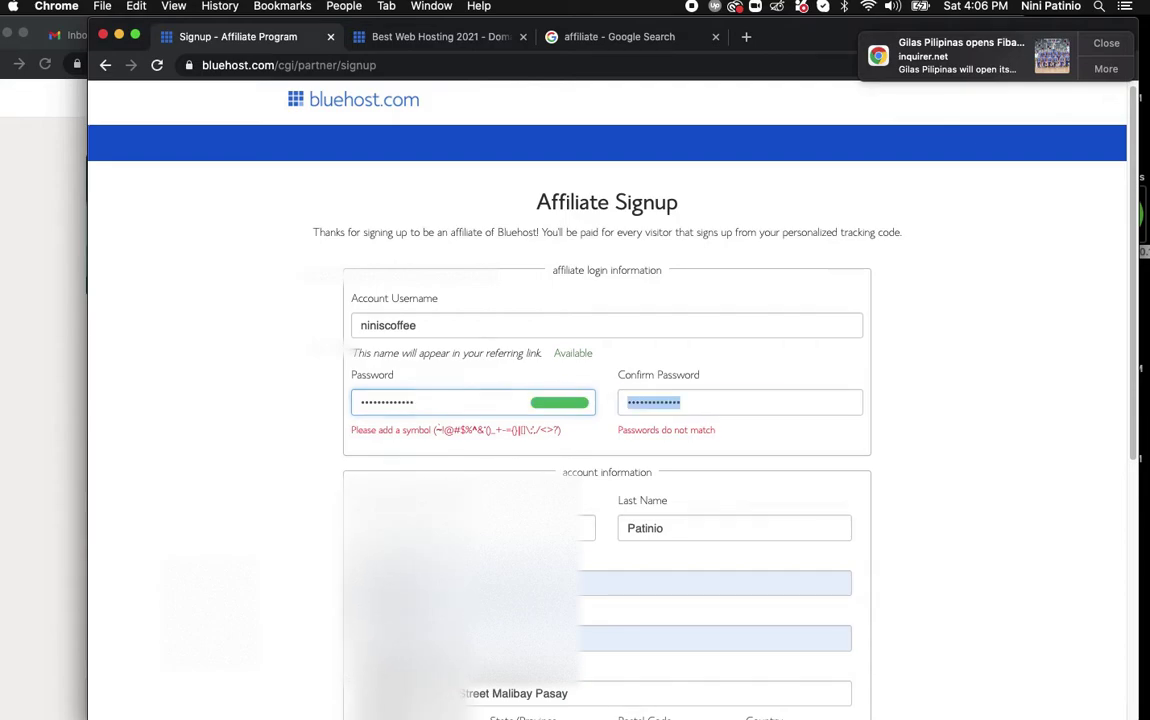
{"action": "type", "text": "************"}
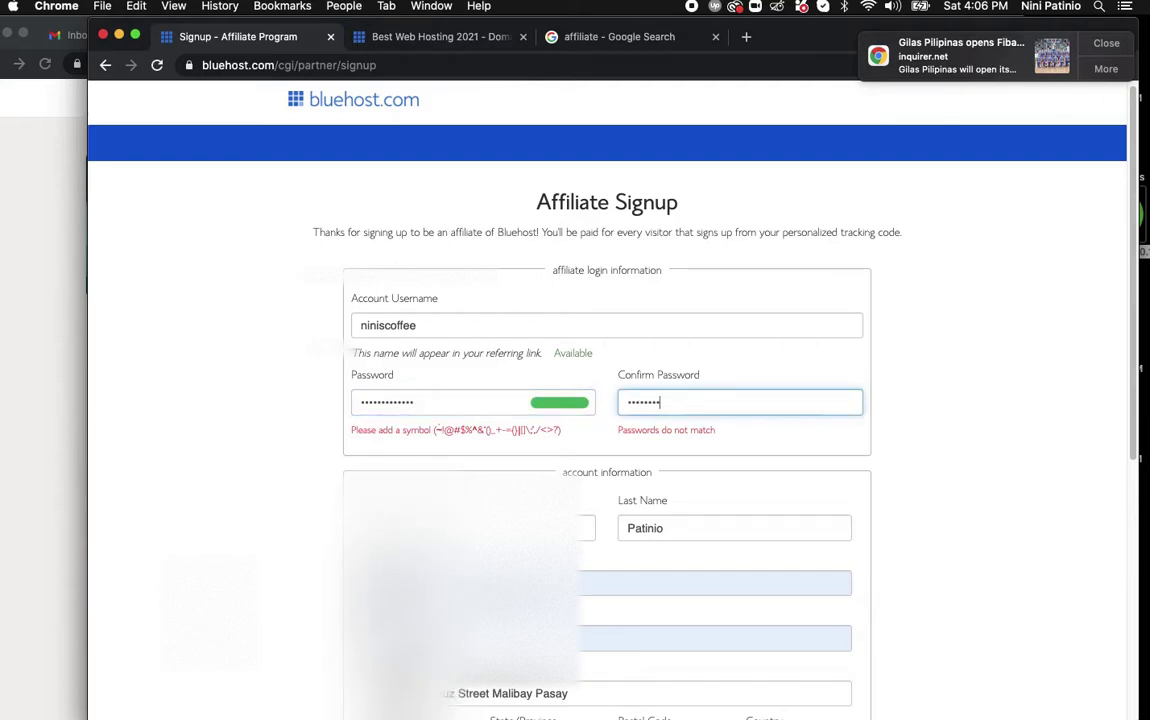
{"action": "type", "text": "*"}
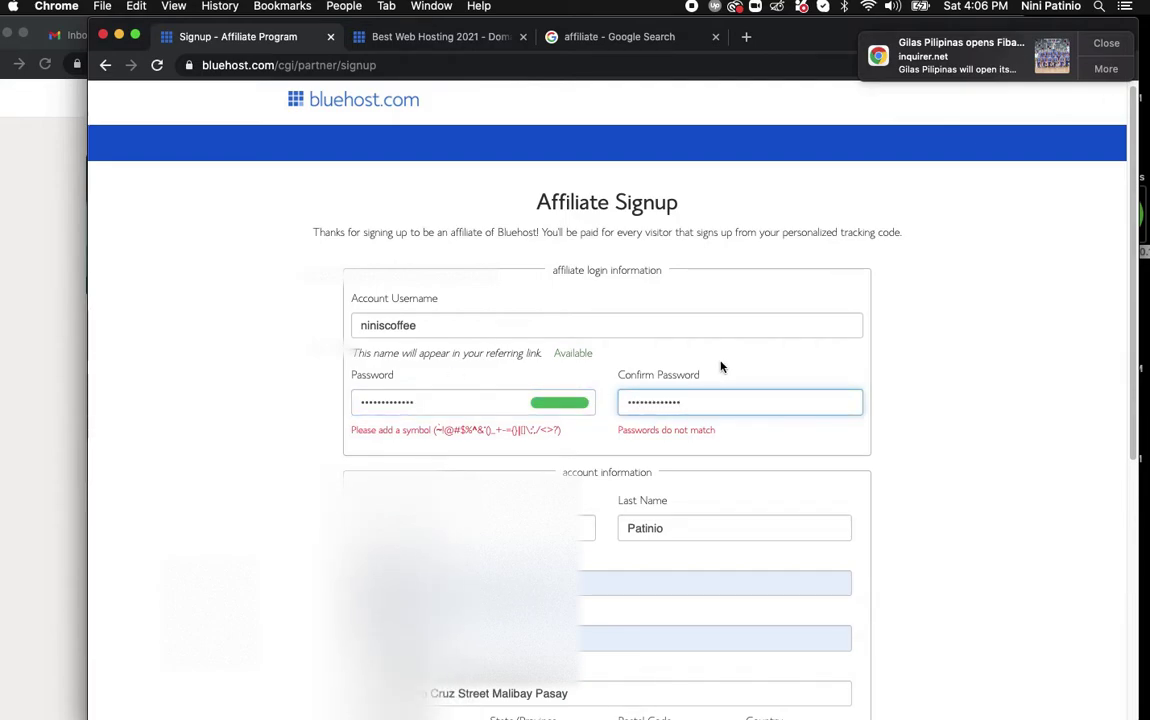
{"action": "left_click", "coordinate": [940, 475]}
{"action": "key", "text": "shift+Tab"}
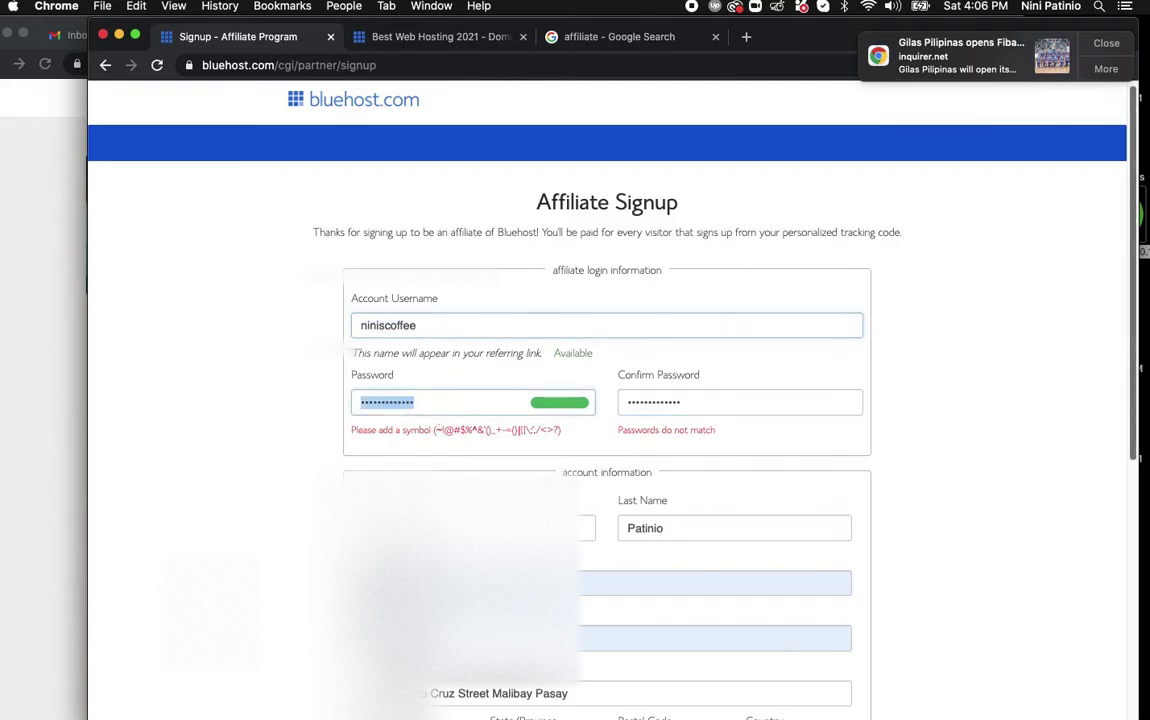
{"action": "scroll", "coordinate": [1145, 355], "scroll_direction": "down", "scroll_amount": 8}
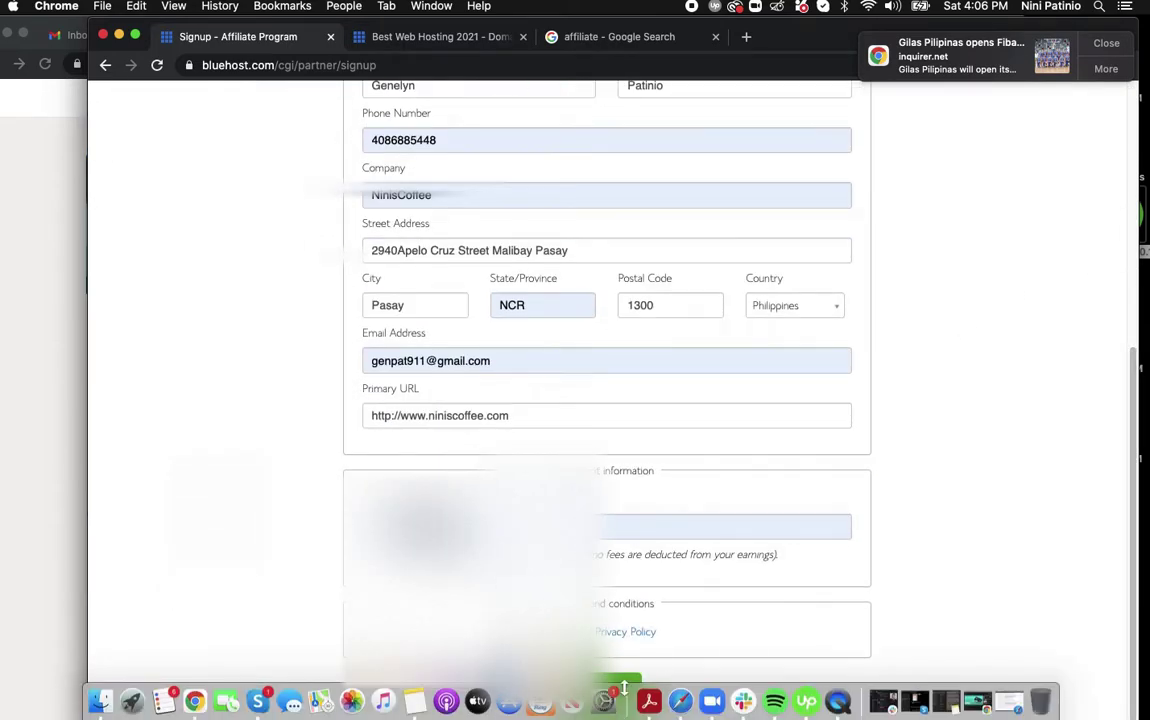
{"action": "left_click", "coordinate": [606, 689]}
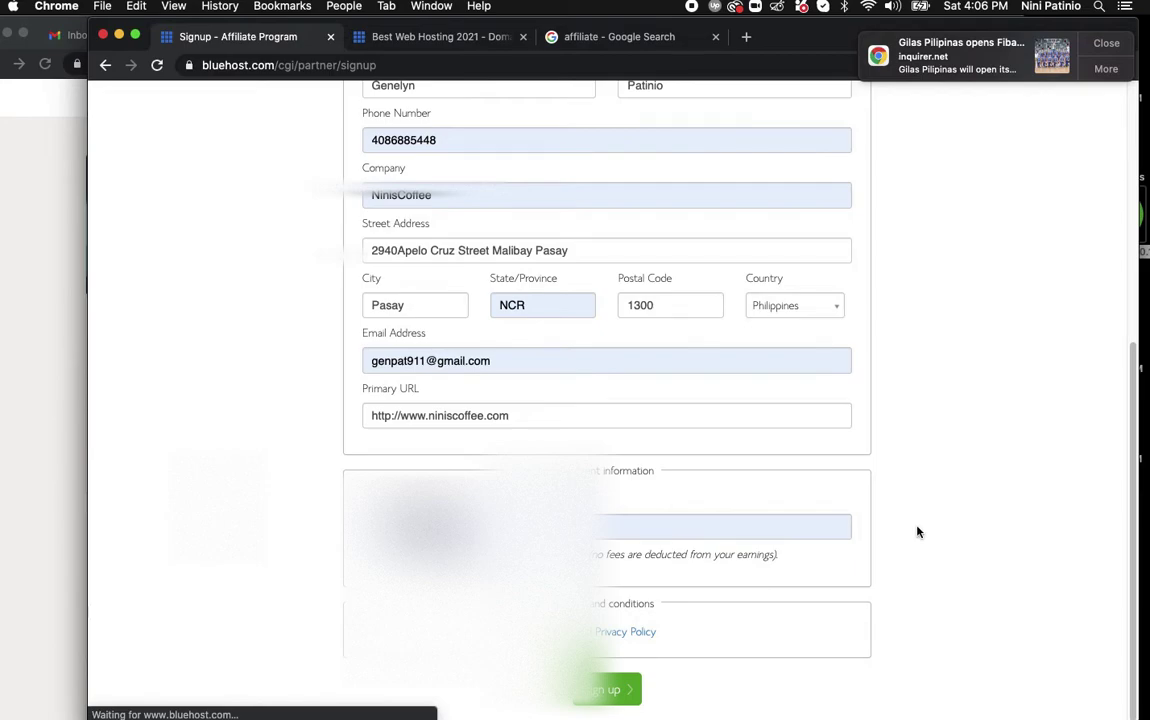
Decline saving the password and follow the dashboard's tax notice link to the tax form page.
{"action": "left_click", "coordinate": [1106, 43]}
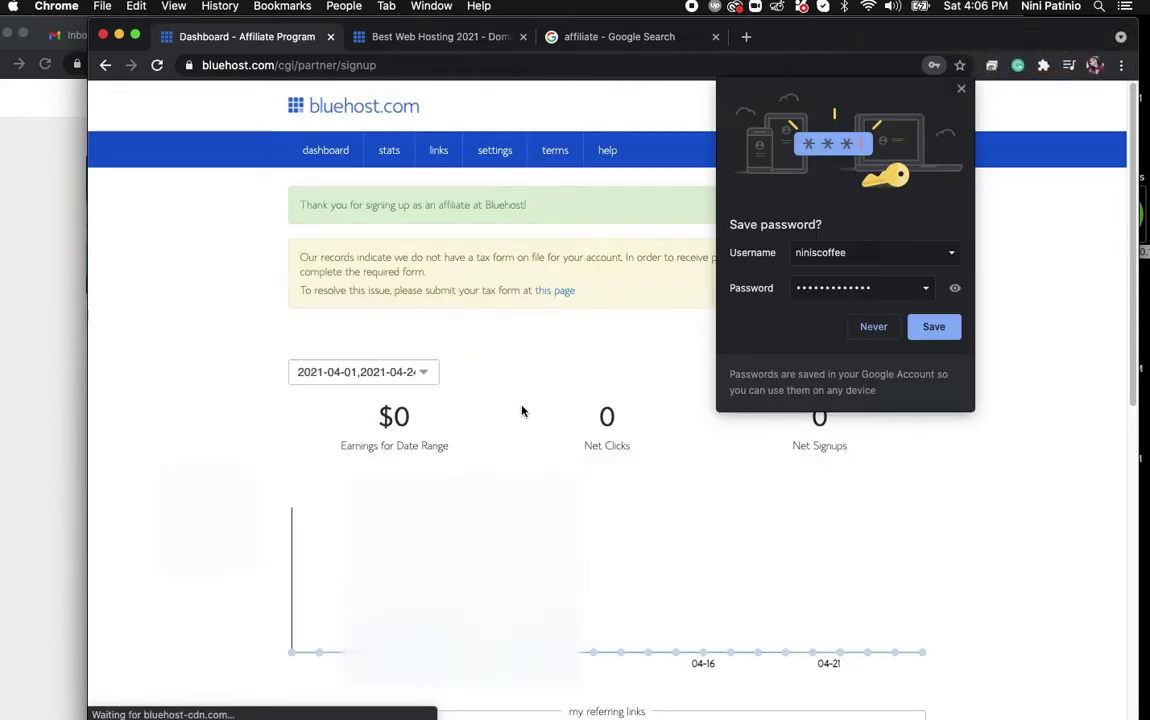
{"action": "left_click", "coordinate": [885, 331]}
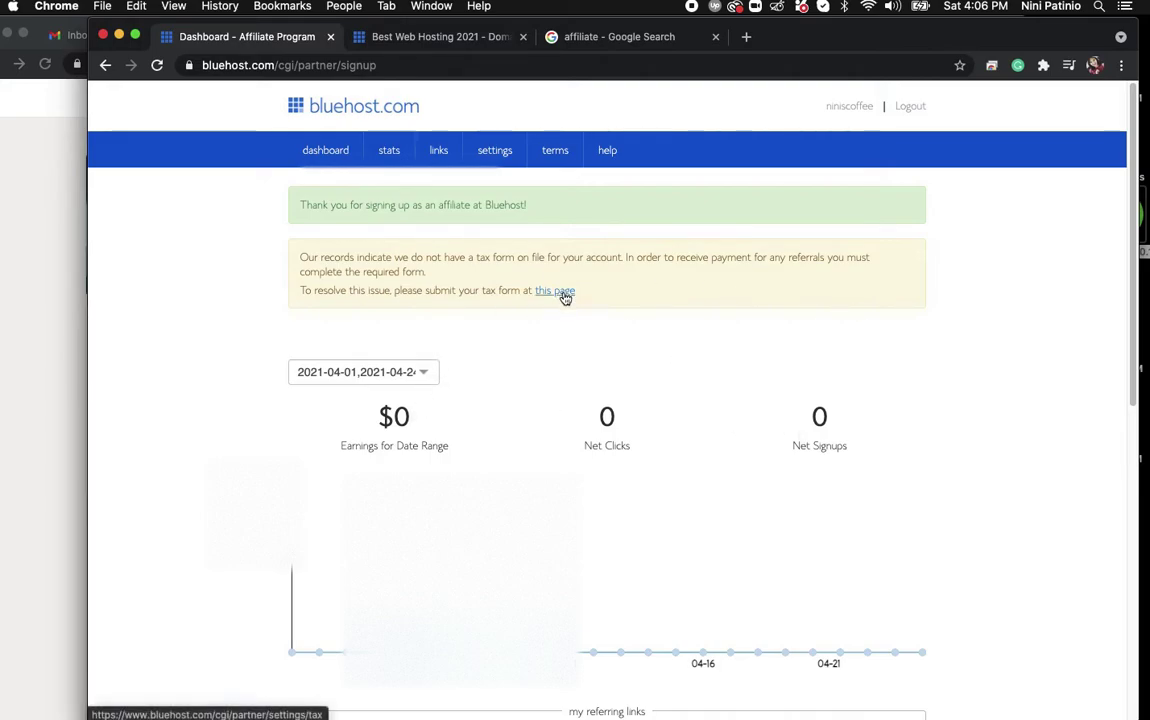
{"action": "scroll", "coordinate": [1136, 470], "scroll_direction": "down", "scroll_amount": 2}
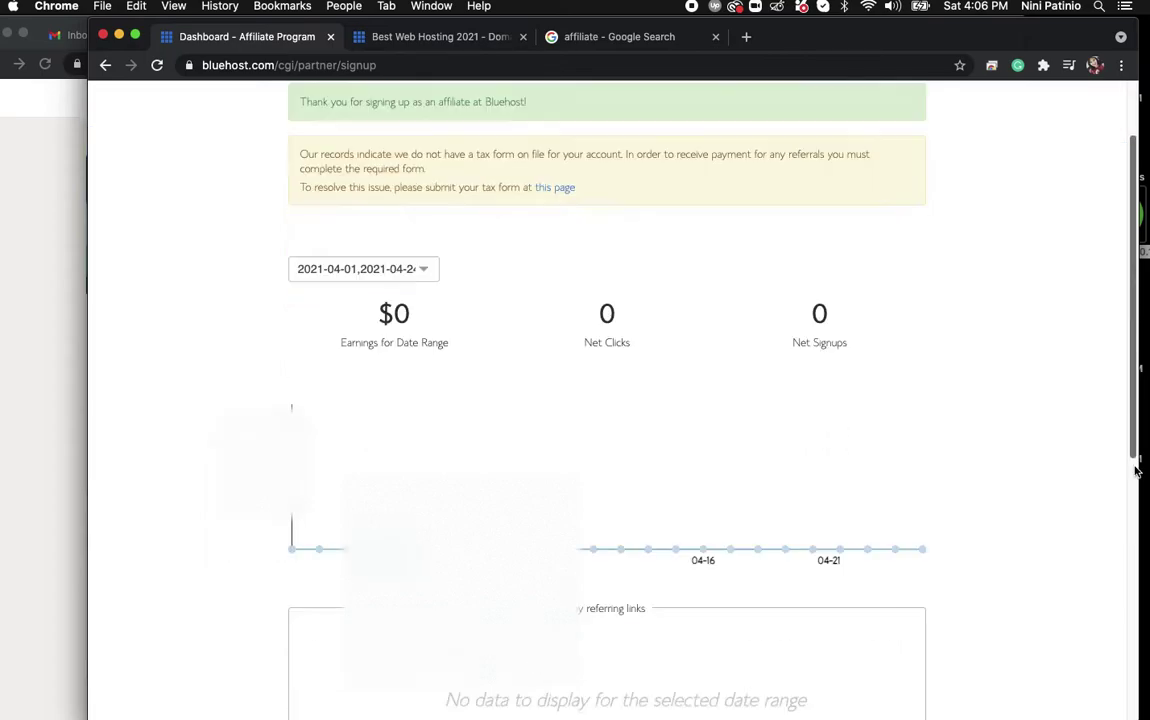
{"action": "scroll", "coordinate": [1136, 470], "scroll_direction": "down", "scroll_amount": 5}
{"action": "scroll", "coordinate": [1136, 470], "scroll_direction": "down", "scroll_amount": 3}
{"action": "scroll", "coordinate": [1116, 309], "scroll_direction": "up", "scroll_amount": 10}
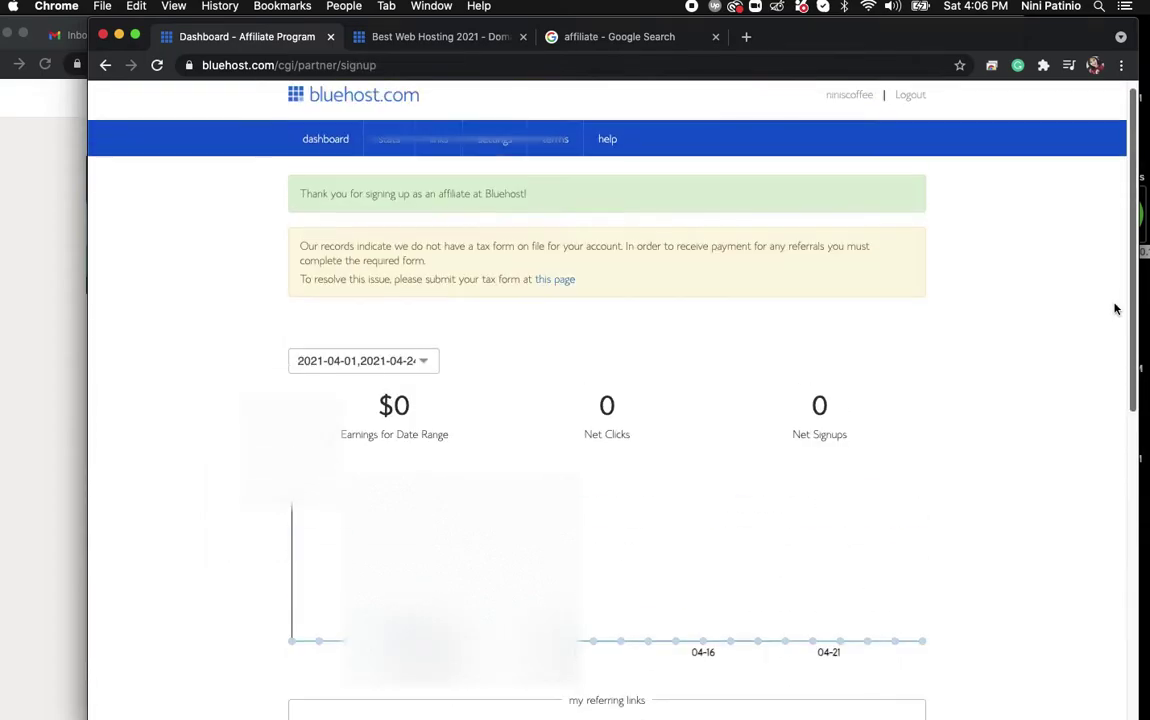
{"action": "left_click", "coordinate": [555, 290]}
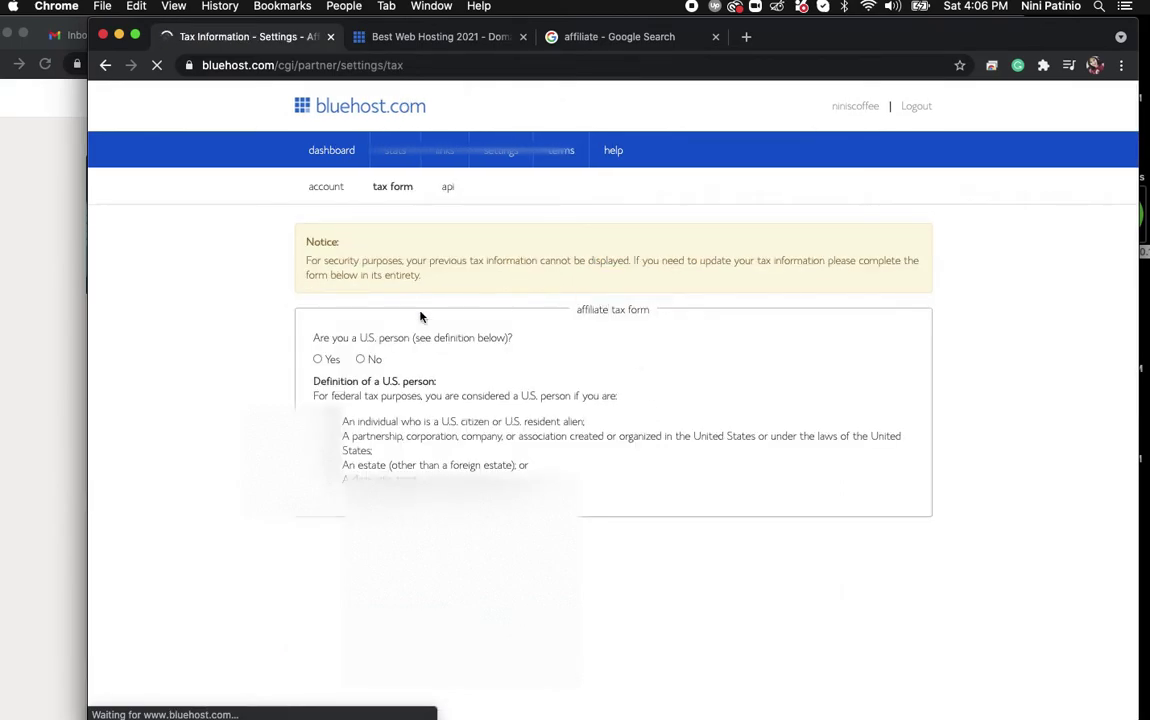
Answer that the affiliate is not a U.S. person.
{"action": "left_click", "coordinate": [373, 359]}
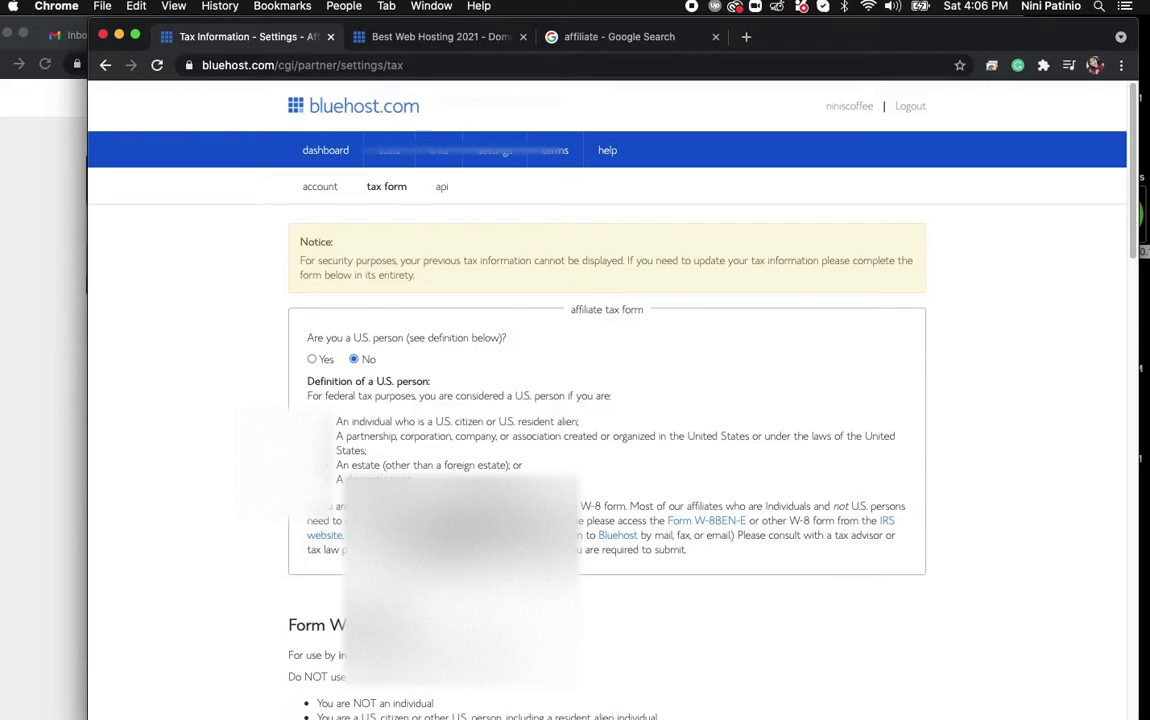
{"action": "left_click_drag", "start_coordinate": [1133, 240], "coordinate": [1140, 345]}
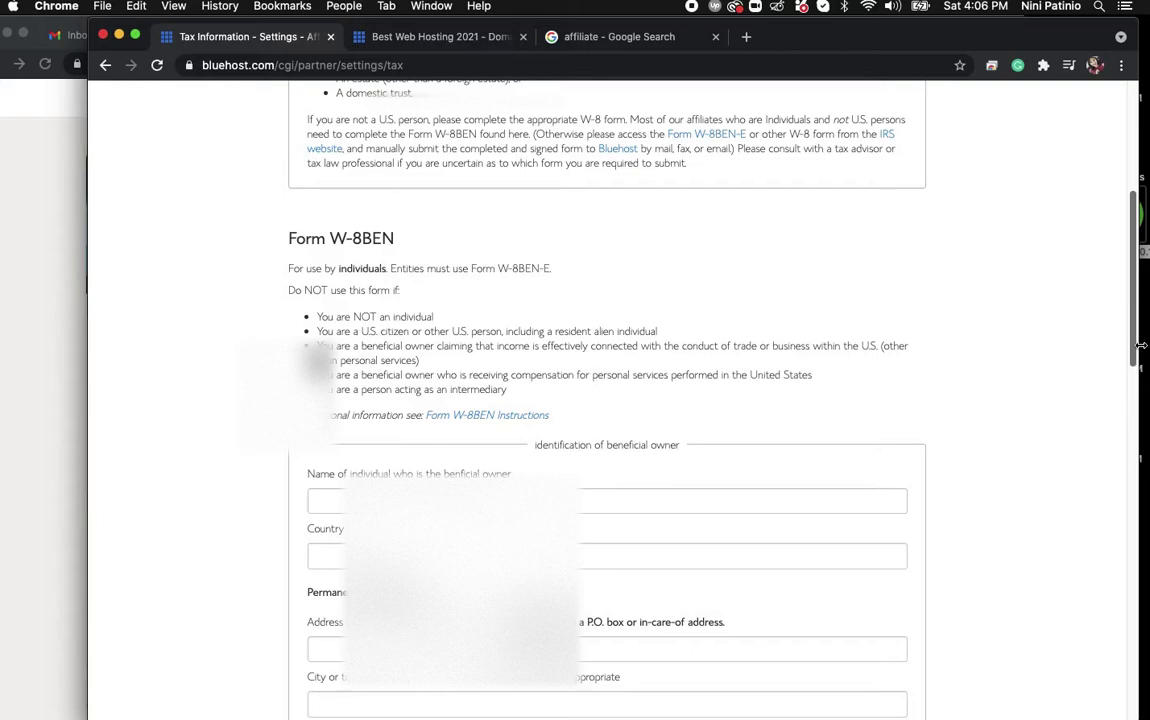
{"action": "left_click_drag", "start_coordinate": [1140, 345], "coordinate": [1140, 353]}
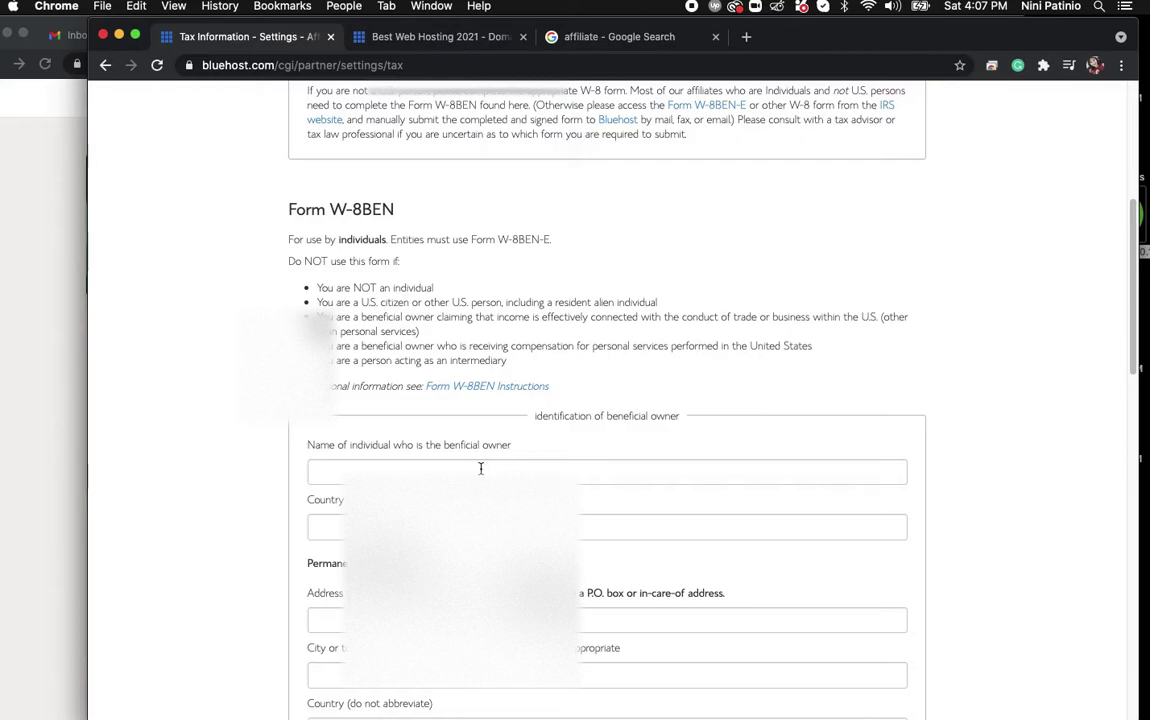
Enter the beneficial owner's name, Philippines citizenship, and the saved residence street address.
{"action": "left_click", "coordinate": [480, 471]}
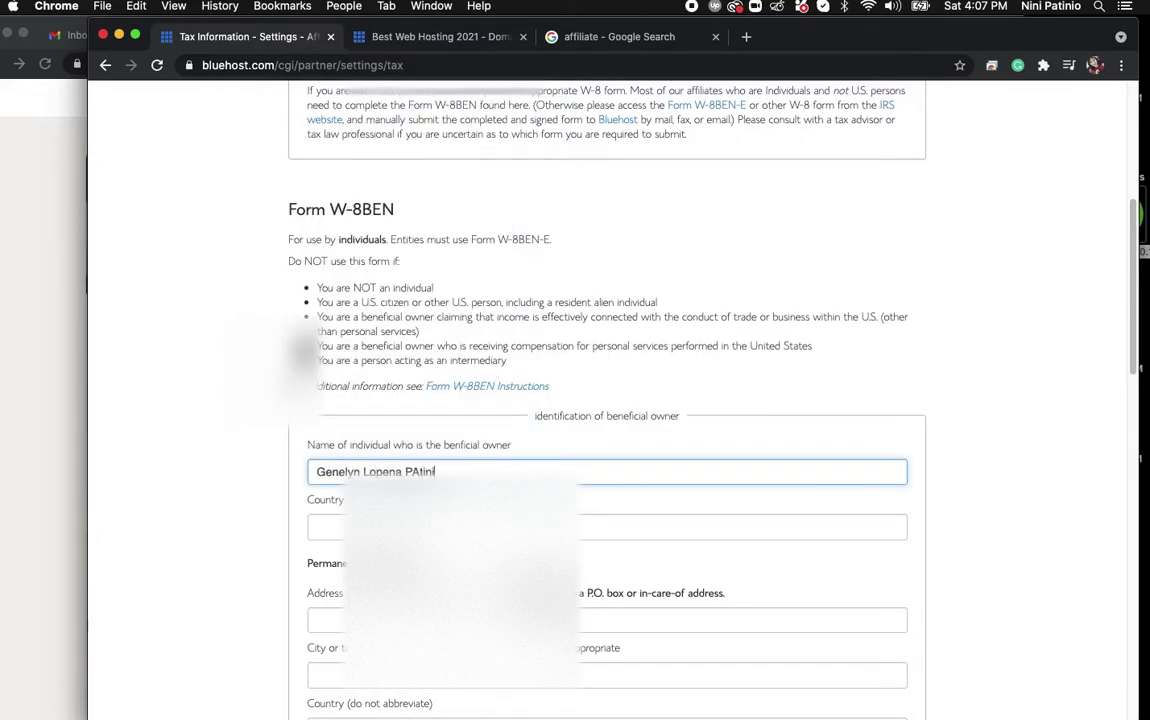
{"action": "key", "text": "Tab"}
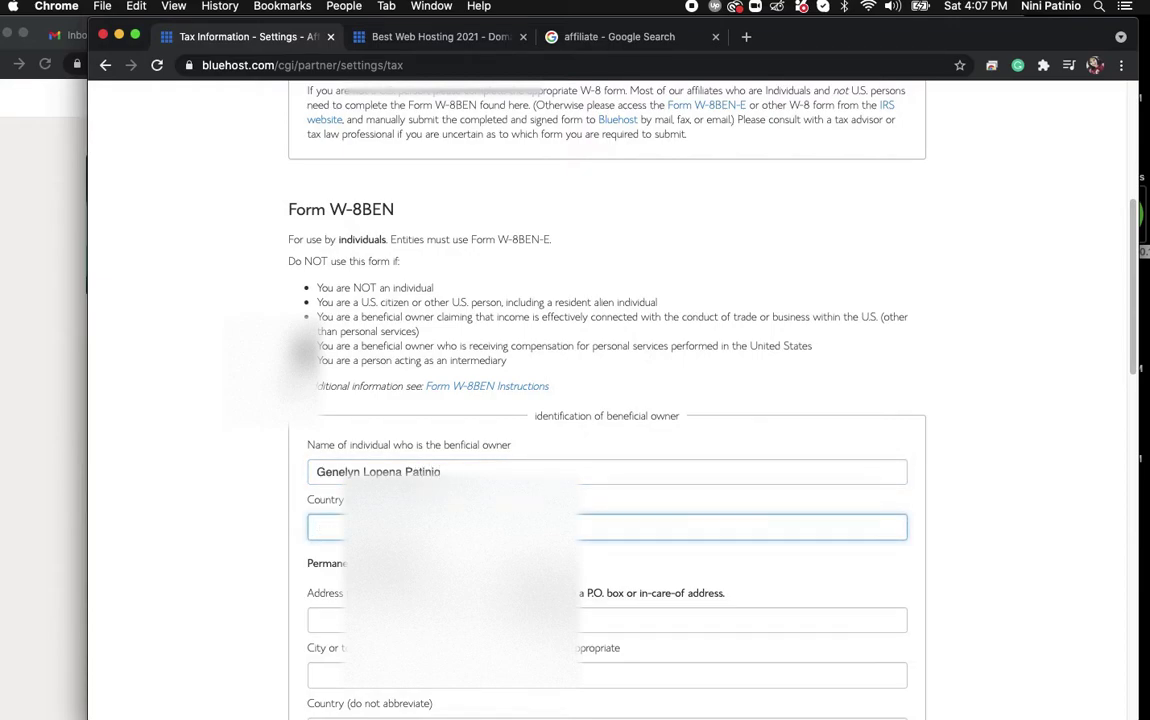
{"action": "type", "text": "Philippines"}
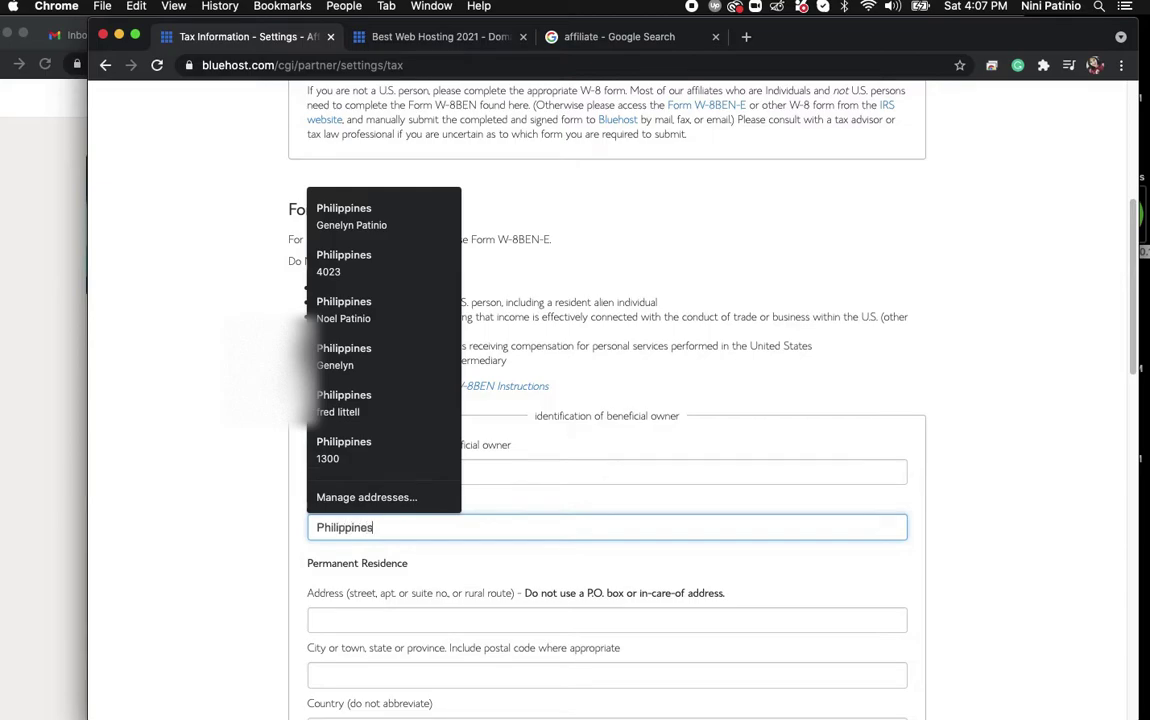
{"action": "key", "text": "Tab"}
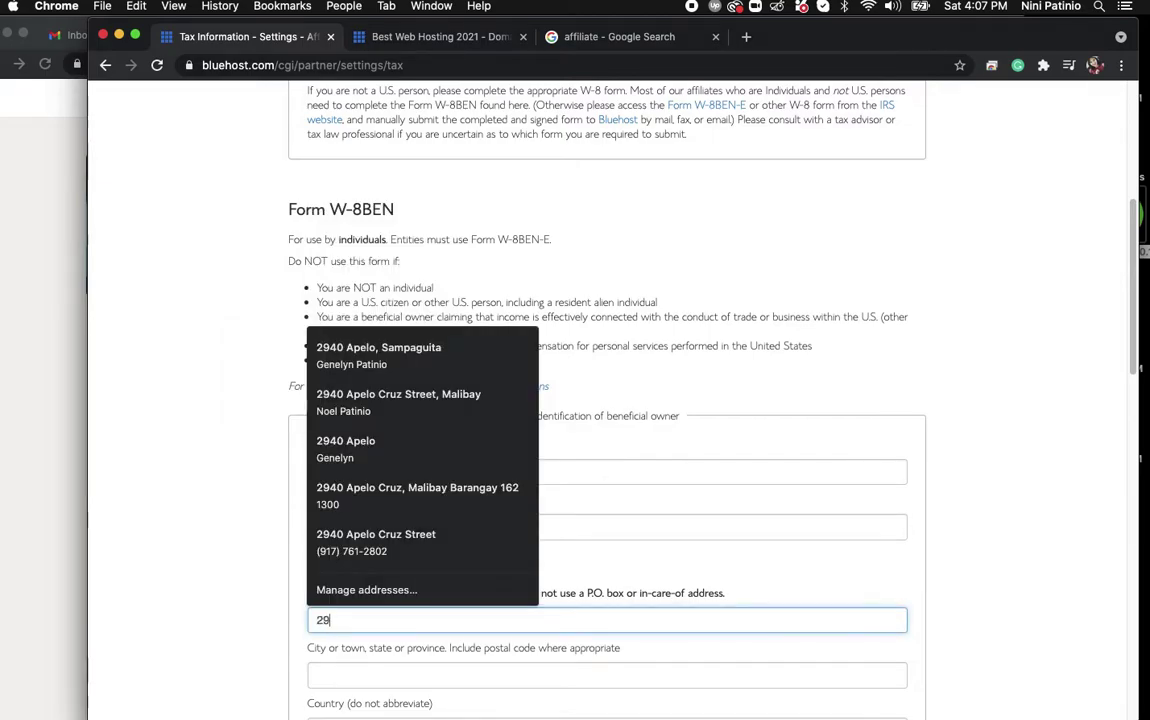
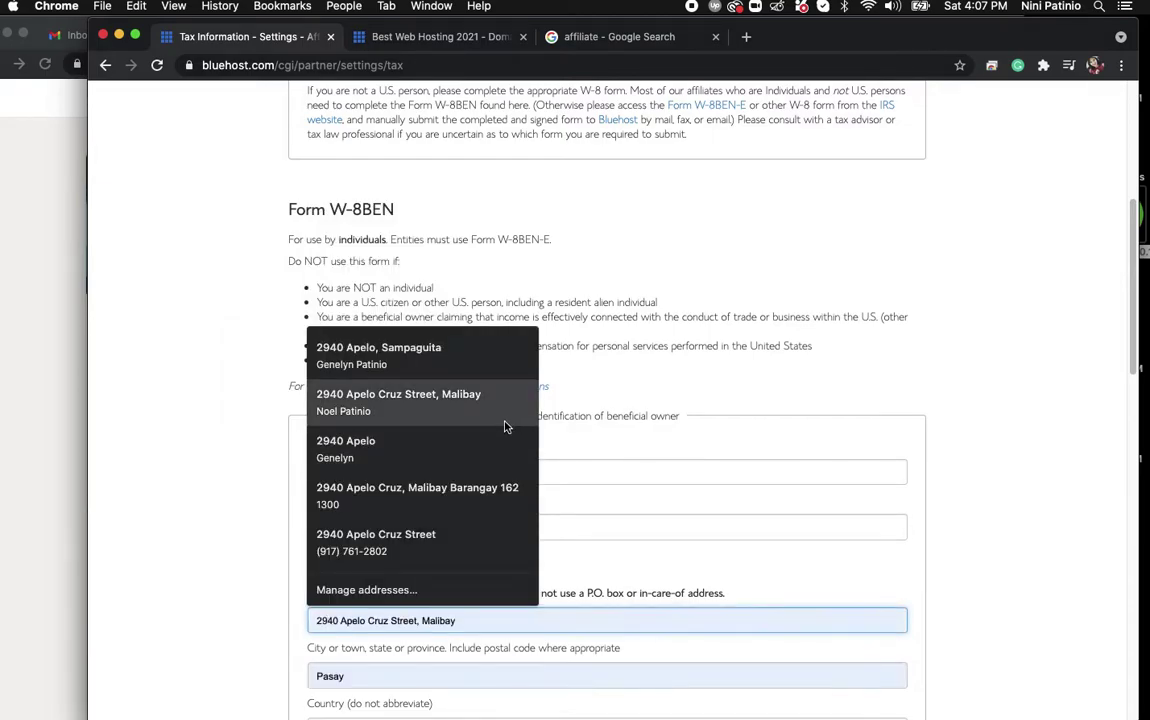
{"action": "left_click", "coordinate": [436, 545]}
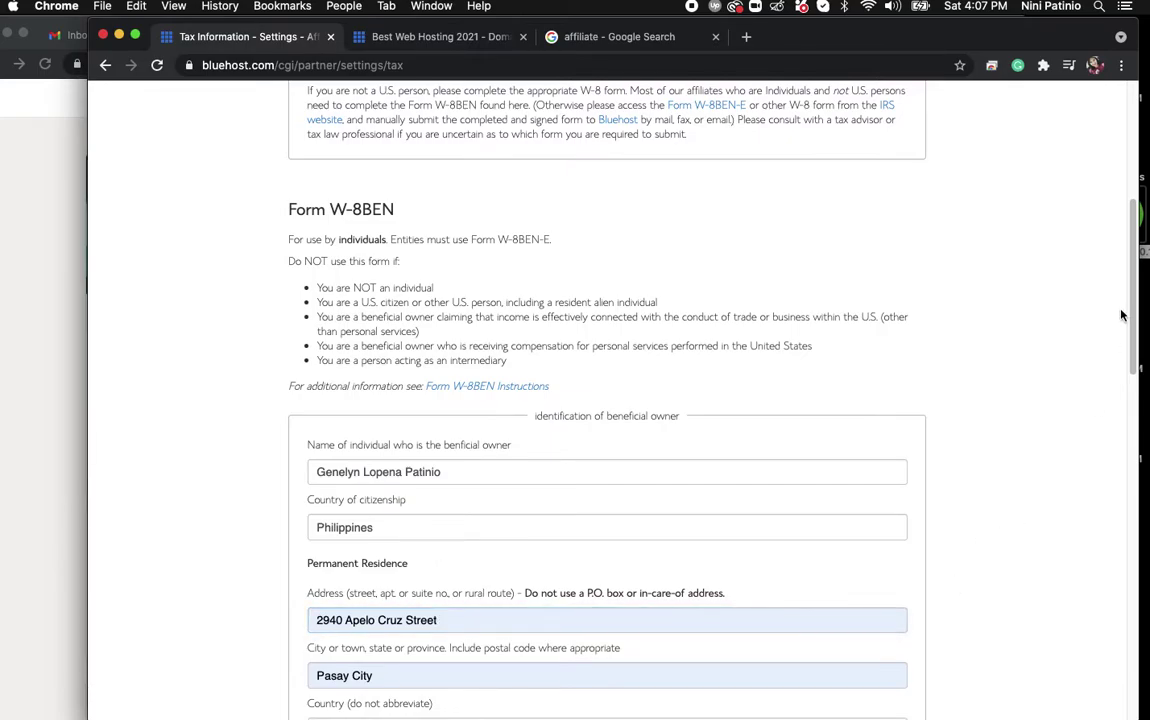
{"action": "scroll", "coordinate": [1137, 420], "scroll_direction": "down", "scroll_amount": 5}
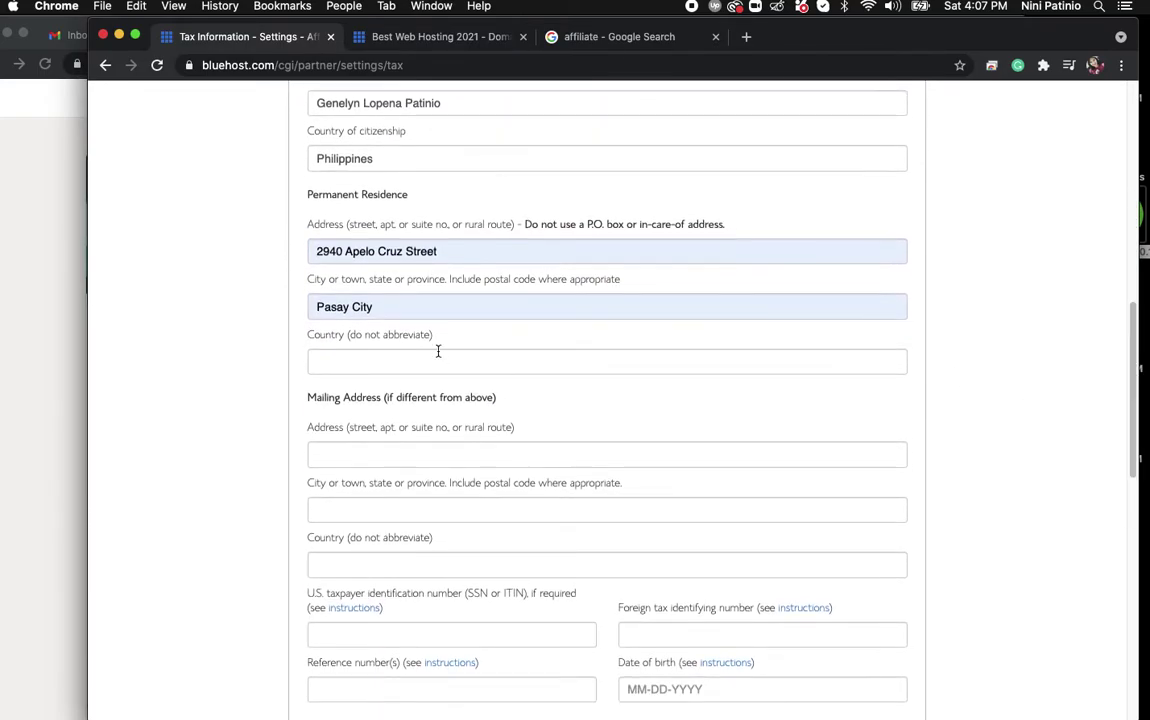
Set the W-8BEN residence country to Philippines.
{"action": "left_click", "coordinate": [368, 367]}
{"action": "type", "text": "P"}
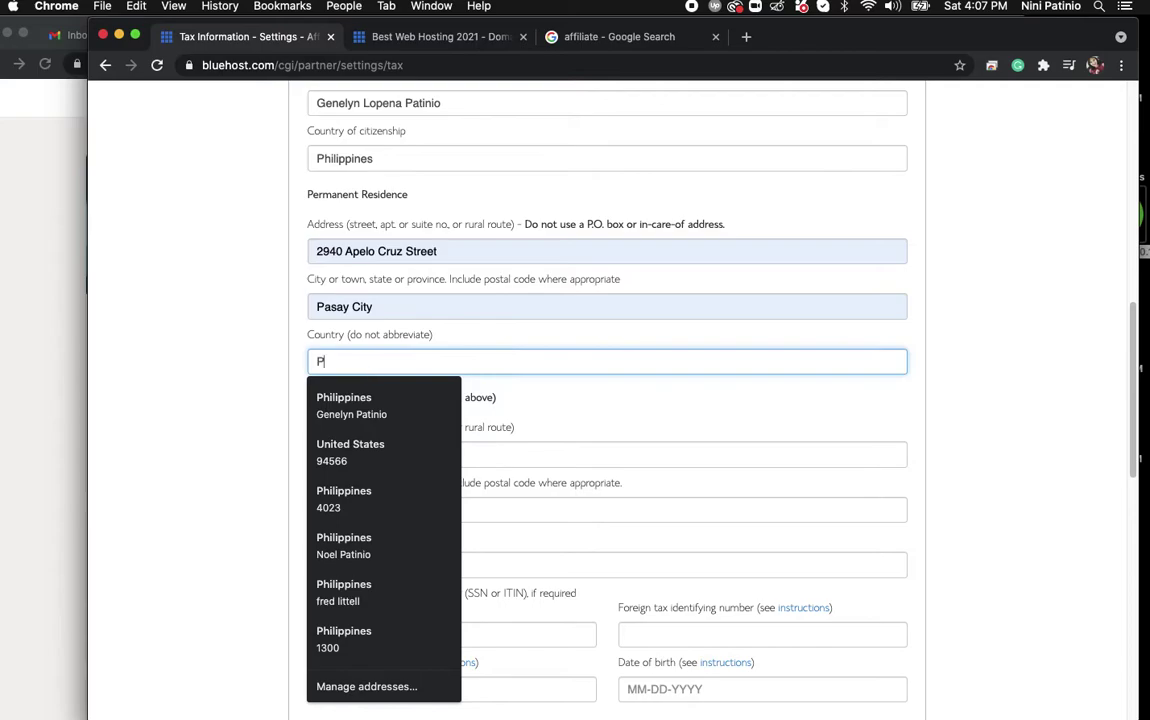
{"action": "type", "text": "hilippines"}
{"action": "key", "text": "Tab"}
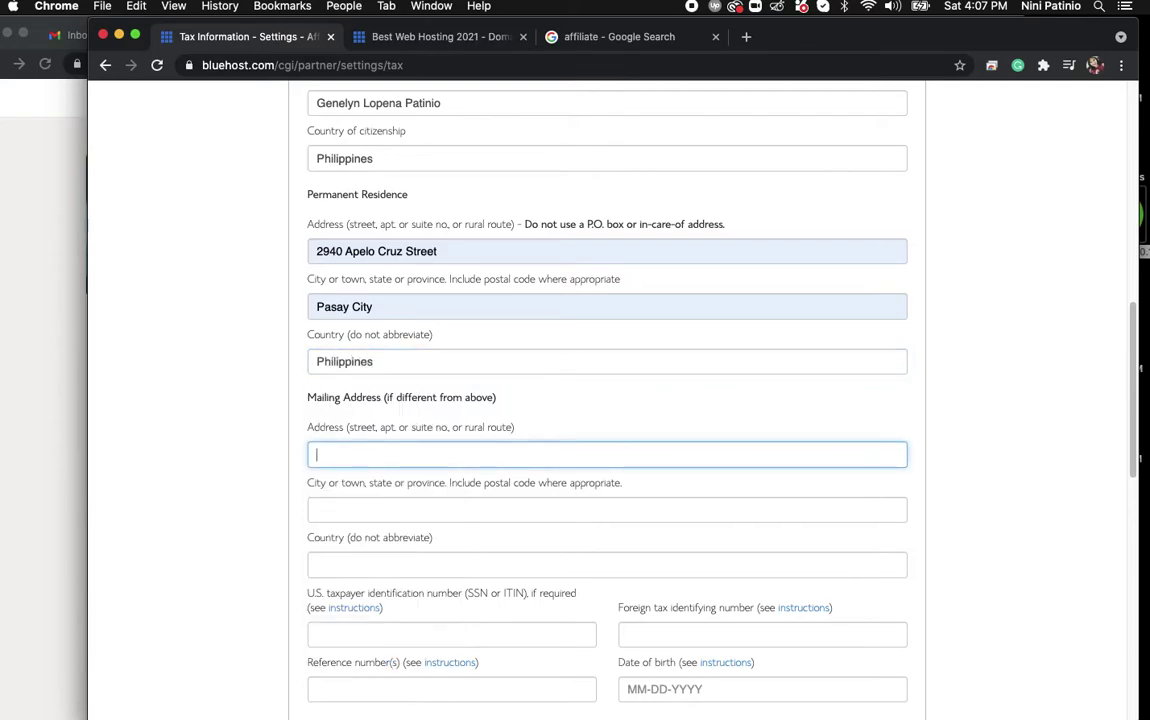
Fill the mailing address from a saved address and set its country to Philippines.
{"action": "type", "text": "29"}
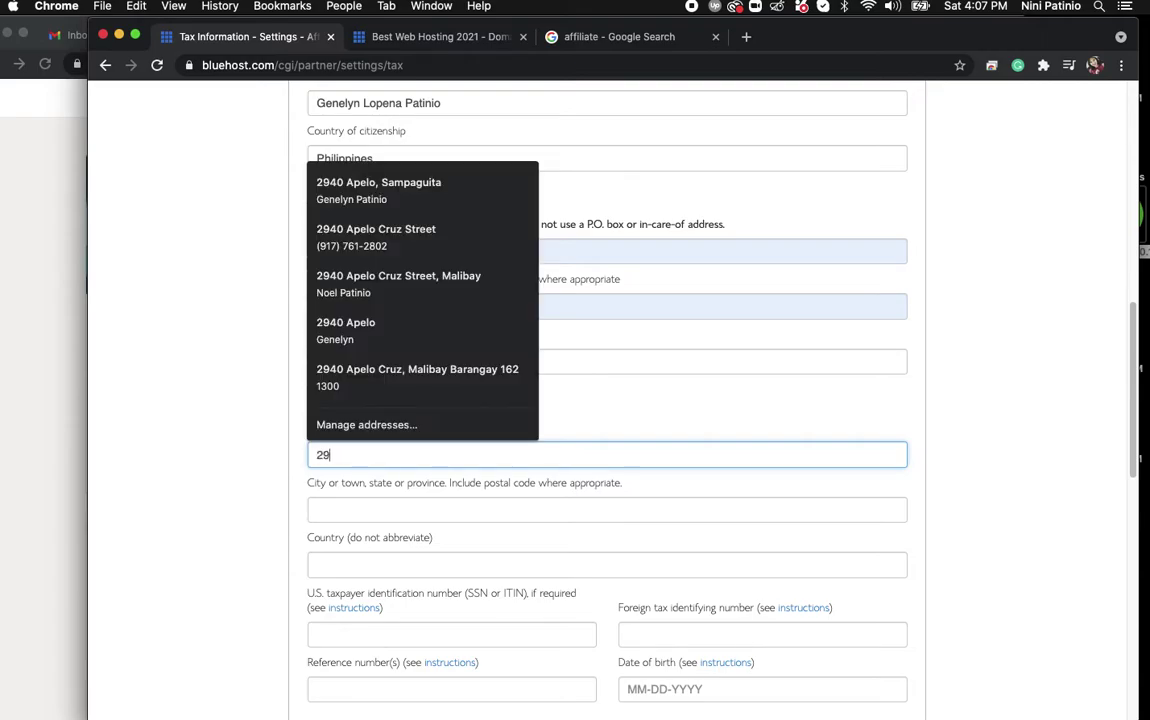
{"action": "key", "text": "BackSpace"}
{"action": "key", "text": "BackSpace"}
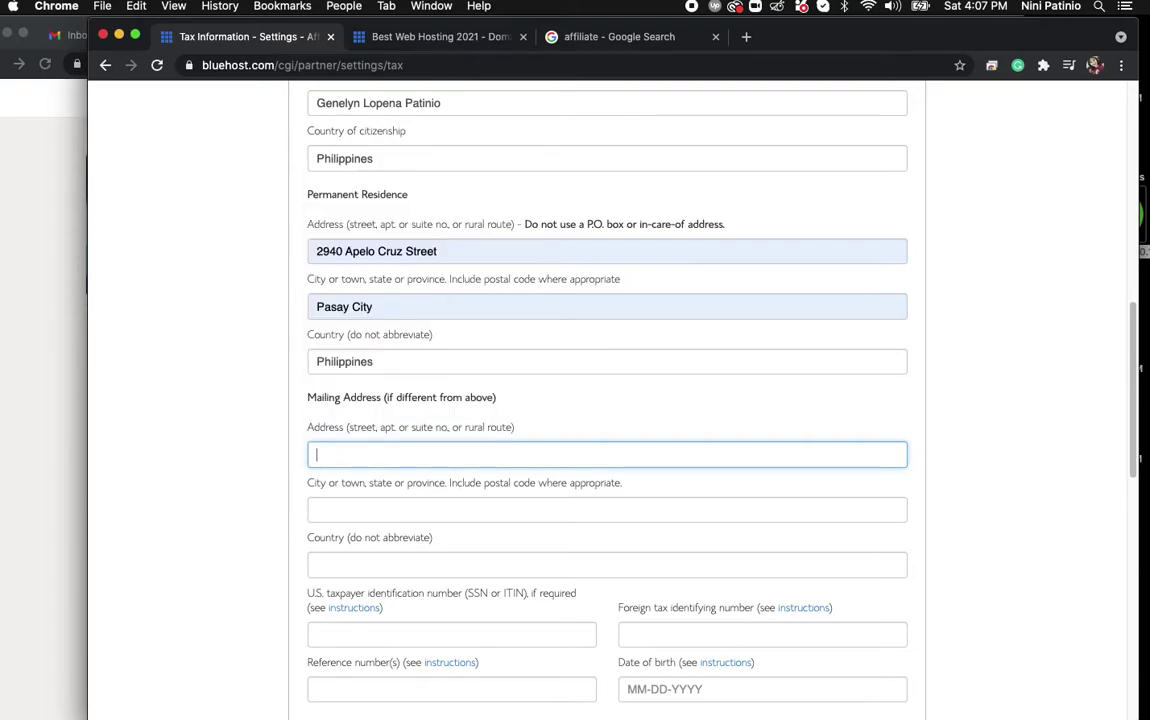
{"action": "type", "text": "42"}
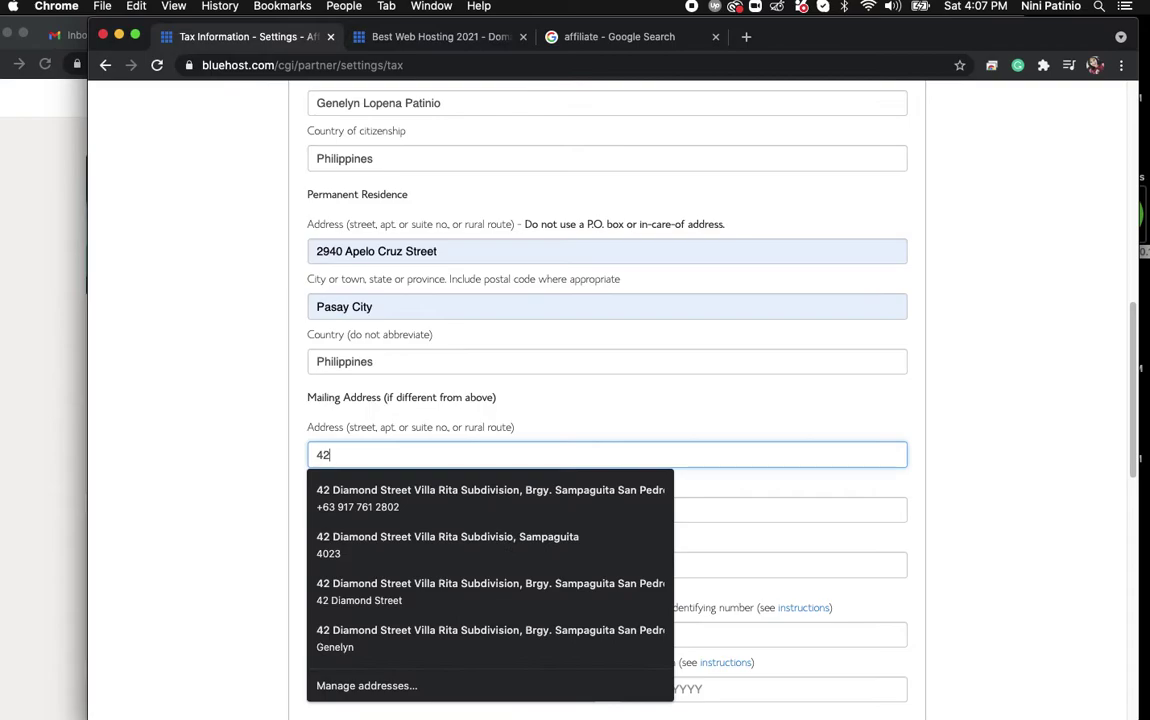
{"action": "key", "text": "Down"}
{"action": "key", "text": "Return"}
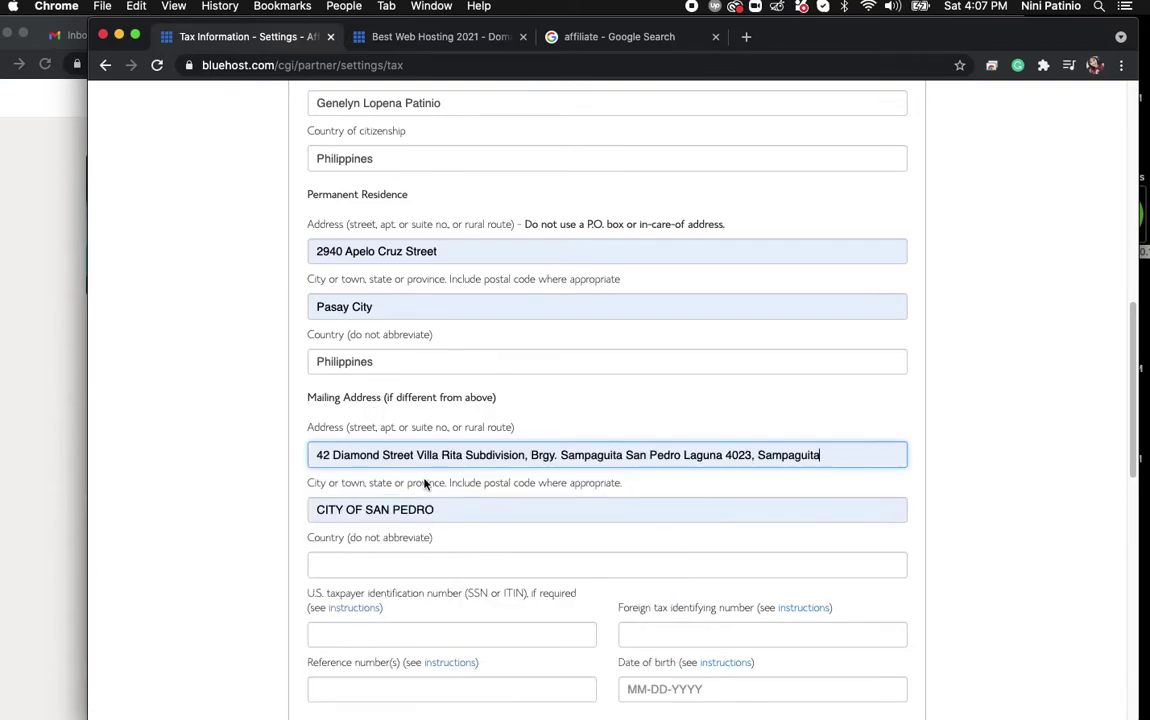
{"action": "left_click", "coordinate": [369, 568]}
{"action": "type", "text": "Philippines"}
{"action": "key", "text": "Tab"}
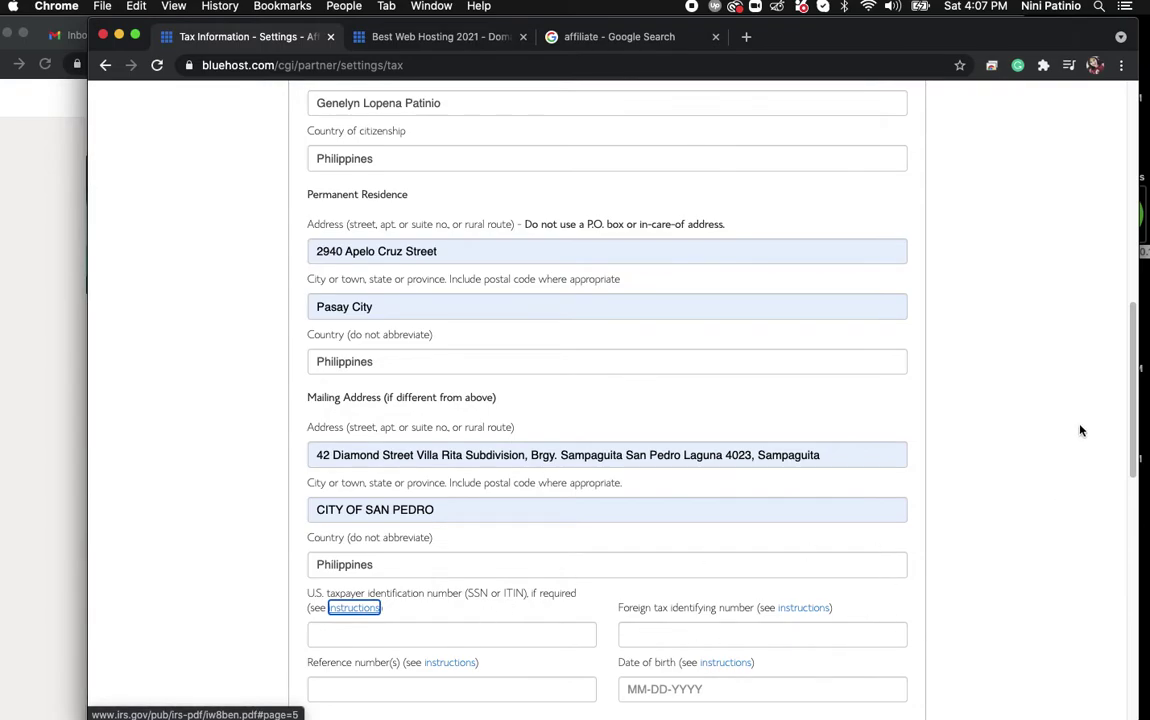
{"action": "scroll", "coordinate": [1125, 440], "scroll_direction": "down", "scroll_amount": 5}
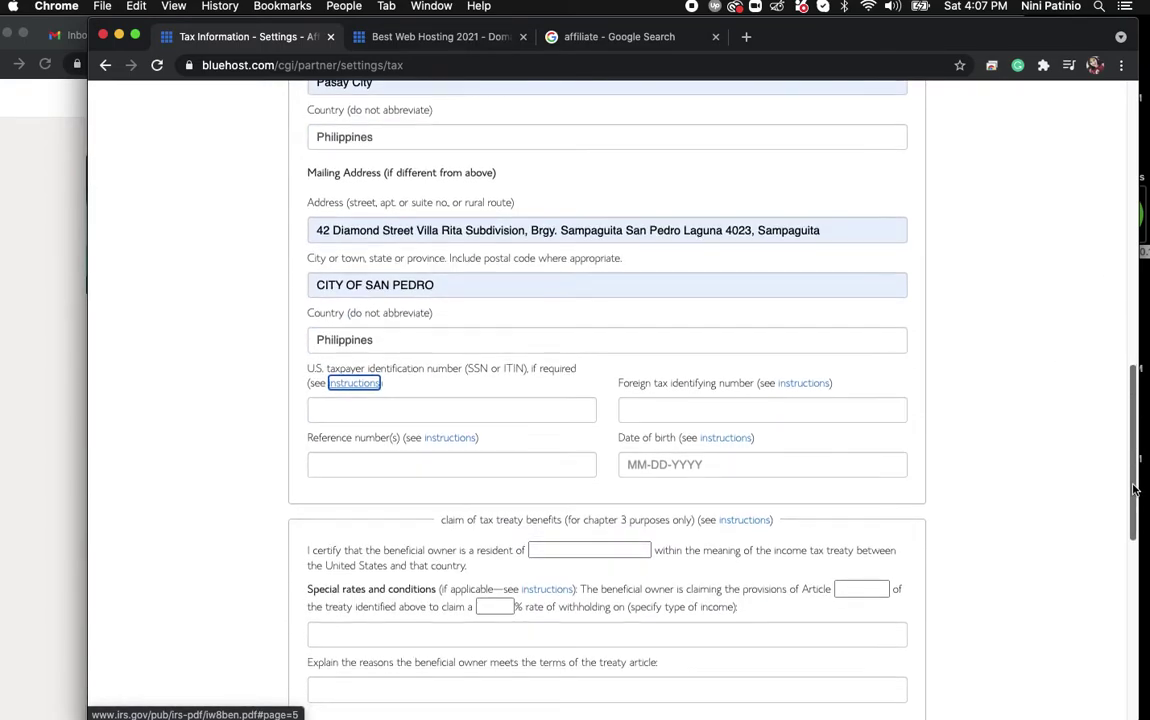
Check the IRS instructions for the U.S. taxpayer identification number line, then return to the form.
{"action": "left_click", "coordinate": [368, 392]}
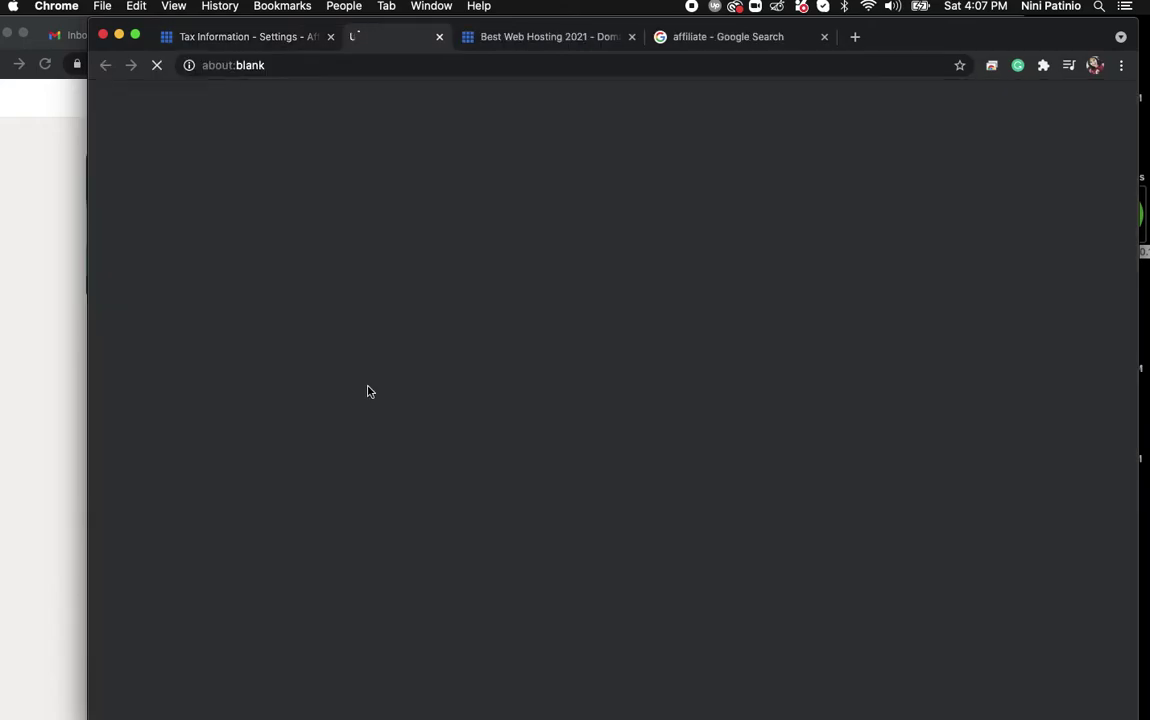
{"action": "left_click", "coordinate": [280, 46]}
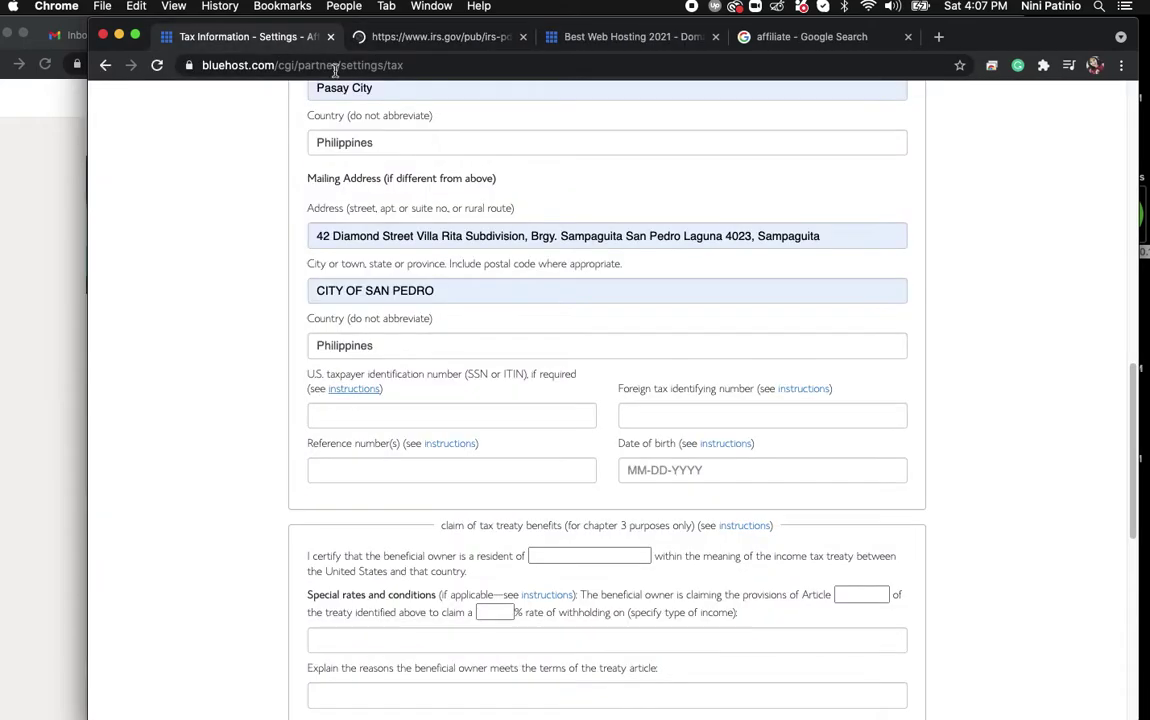
{"action": "left_click", "coordinate": [522, 38]}
Read the IRS W-8BEN instructions for the foreign tax identifying number, then close the PDF.
{"action": "left_click", "coordinate": [705, 415]}
{"action": "left_click", "coordinate": [803, 390]}
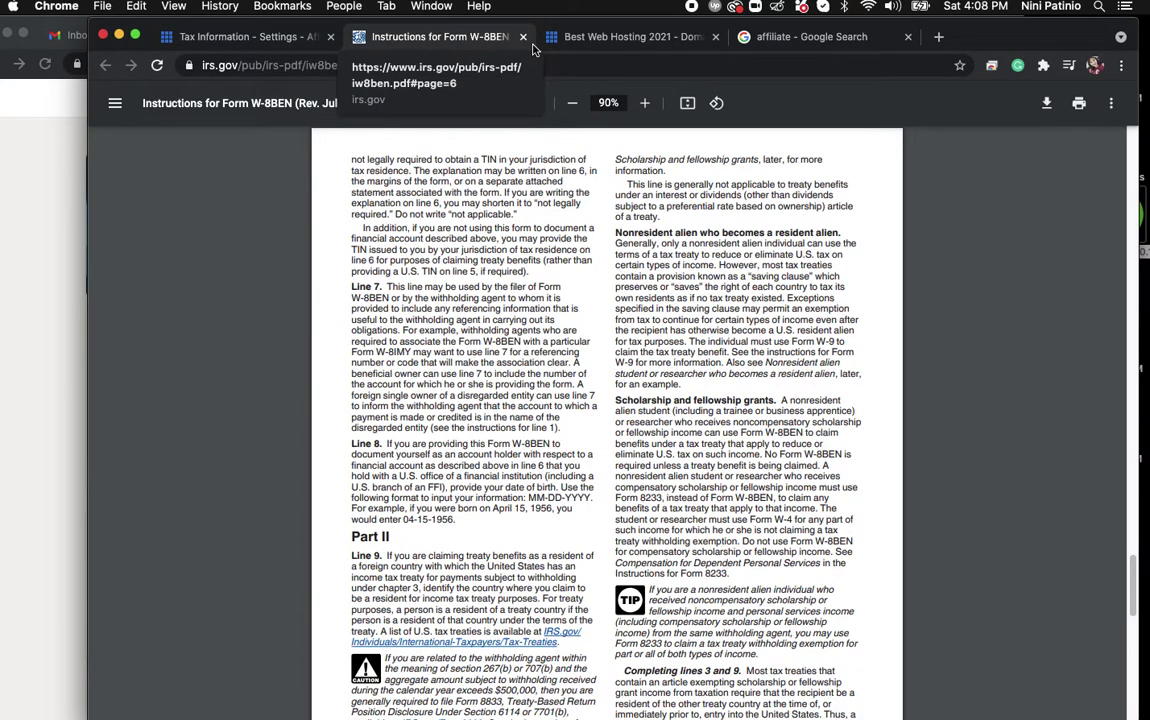
{"action": "left_click", "coordinate": [522, 37]}
Enter the foreign tax identifying number and date of birth, checking the reference-number instructions.
{"action": "left_click", "coordinate": [771, 418]}
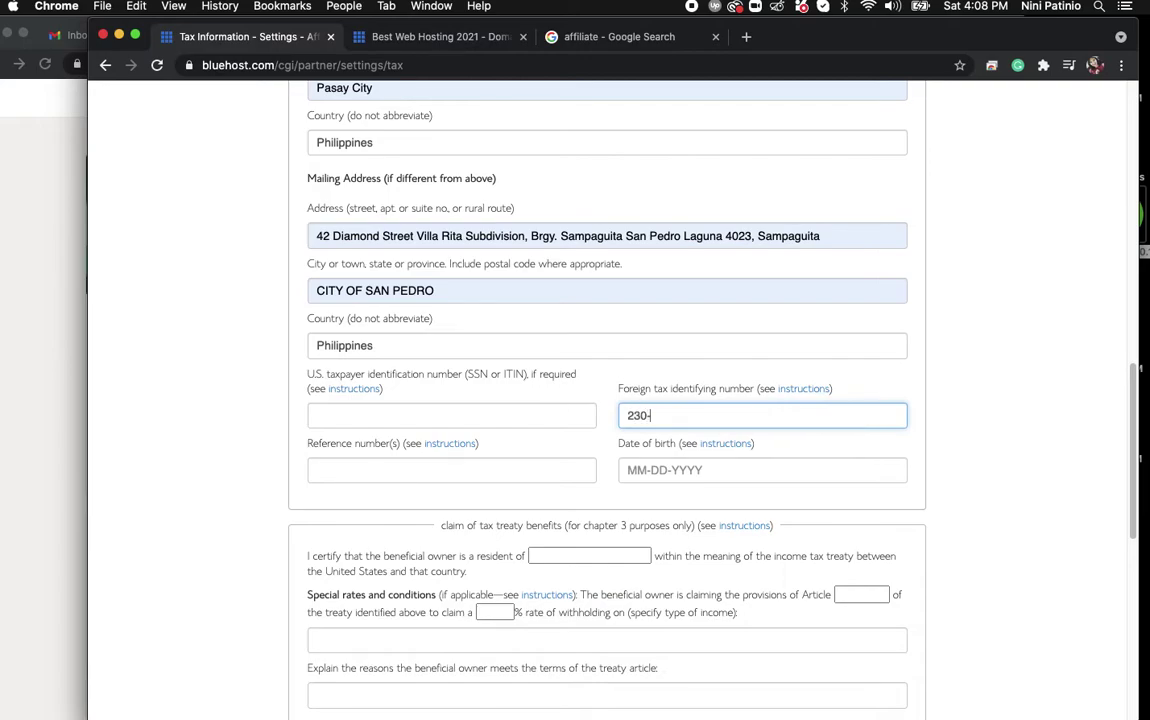
{"action": "left_click", "coordinate": [630, 471]}
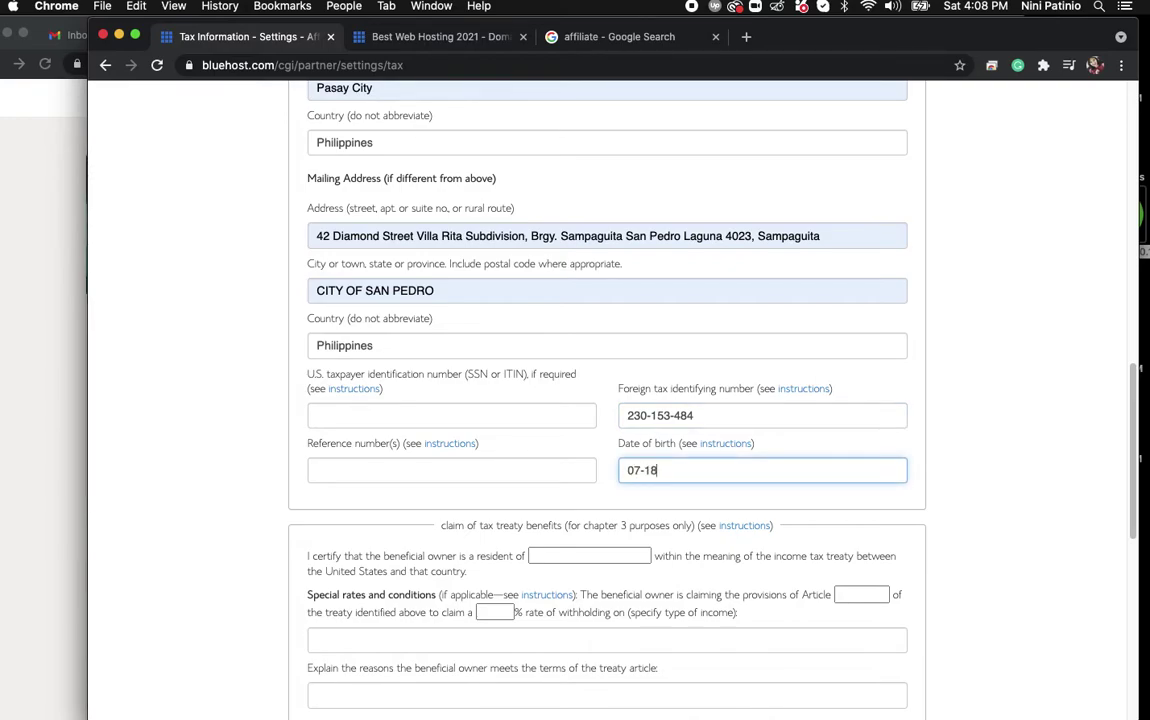
{"action": "left_click", "coordinate": [446, 443]}
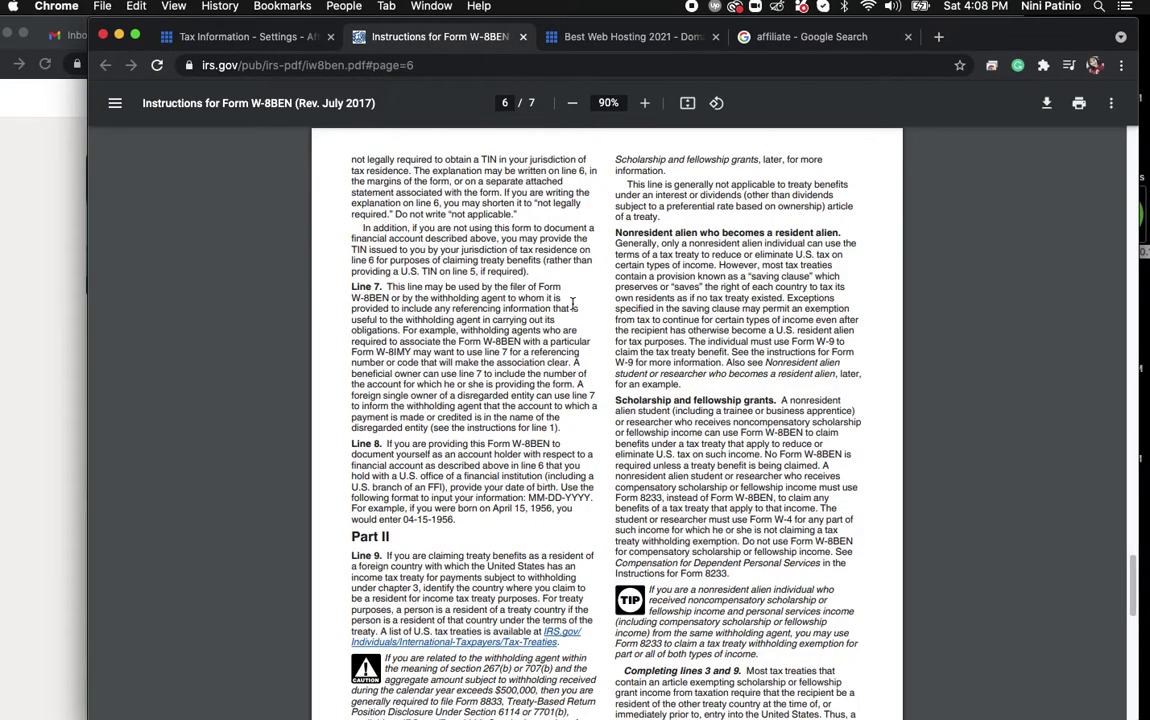
{"action": "left_click", "coordinate": [522, 36]}
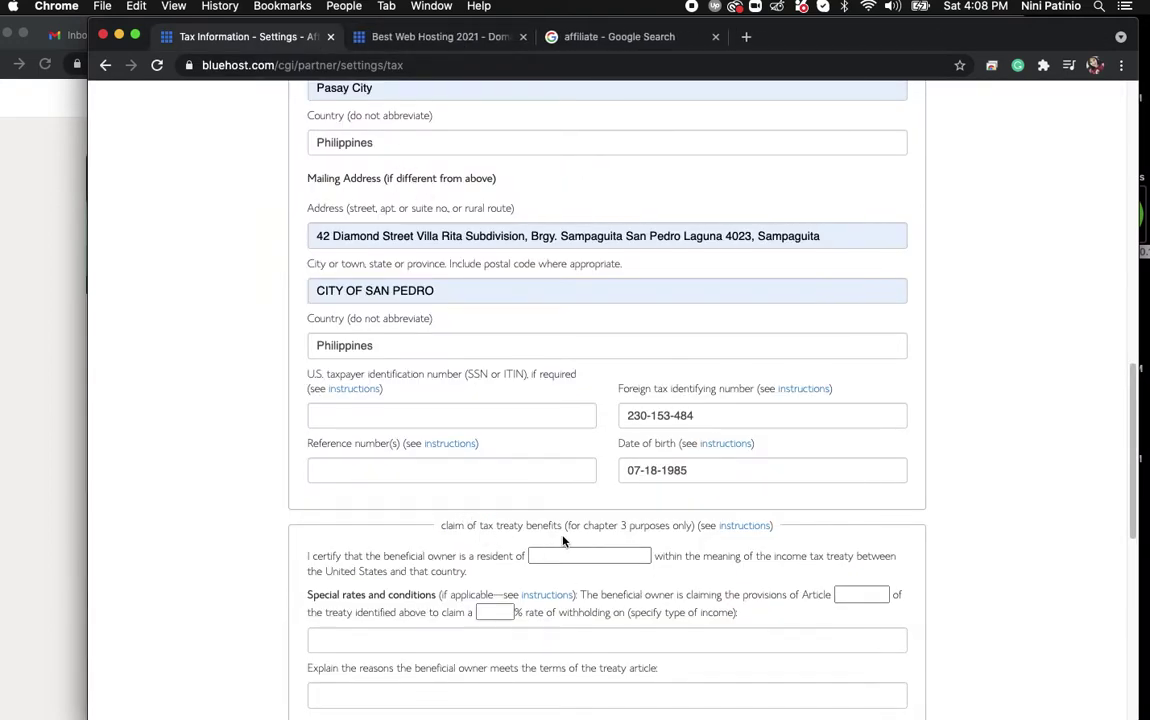
Leave the treaty country of residence blank and scroll down the form.
{"action": "left_click", "coordinate": [580, 556]}
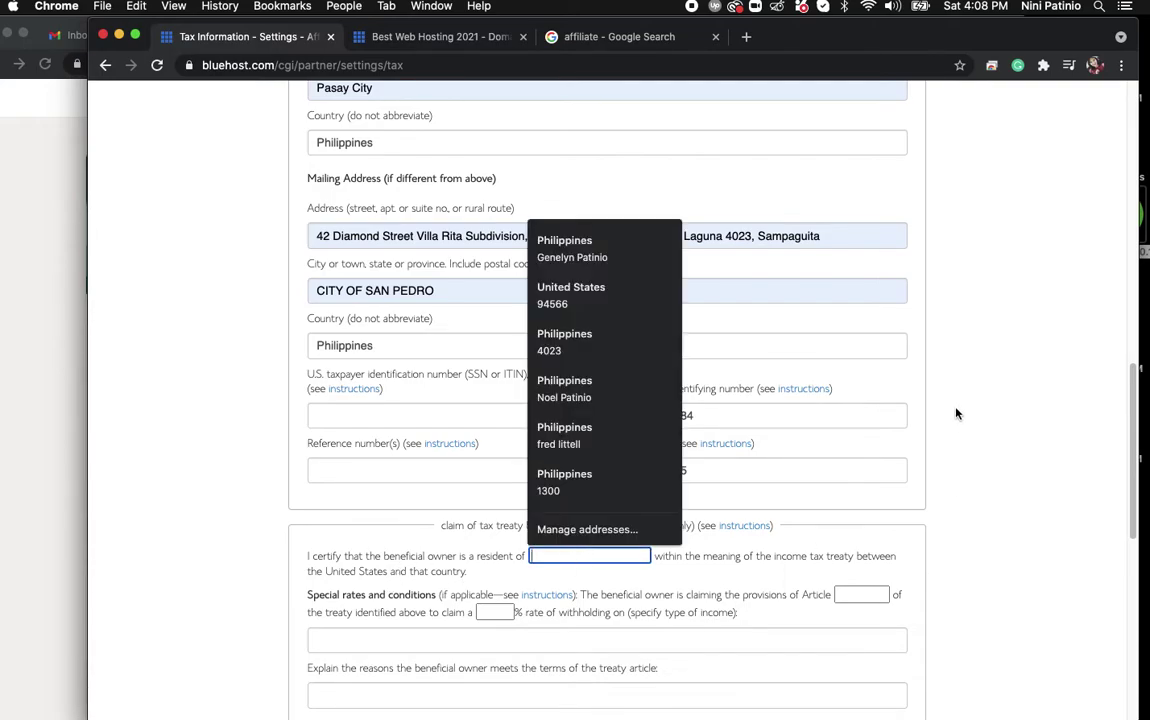
{"action": "type", "text": "Ph"}
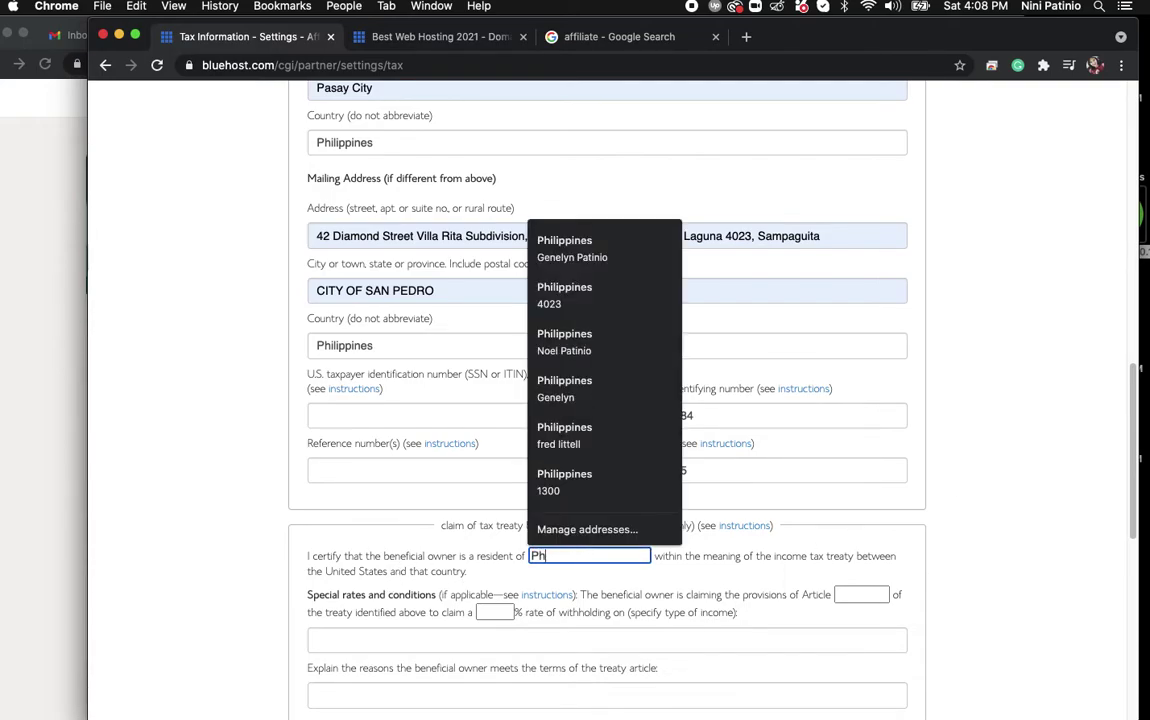
{"action": "key", "text": "BackSpace"}
{"action": "key", "text": "BackSpace"}
{"action": "left_click", "coordinate": [1083, 544]}
{"action": "left_click_drag", "start_coordinate": [1136, 478], "coordinate": [1140, 660]}
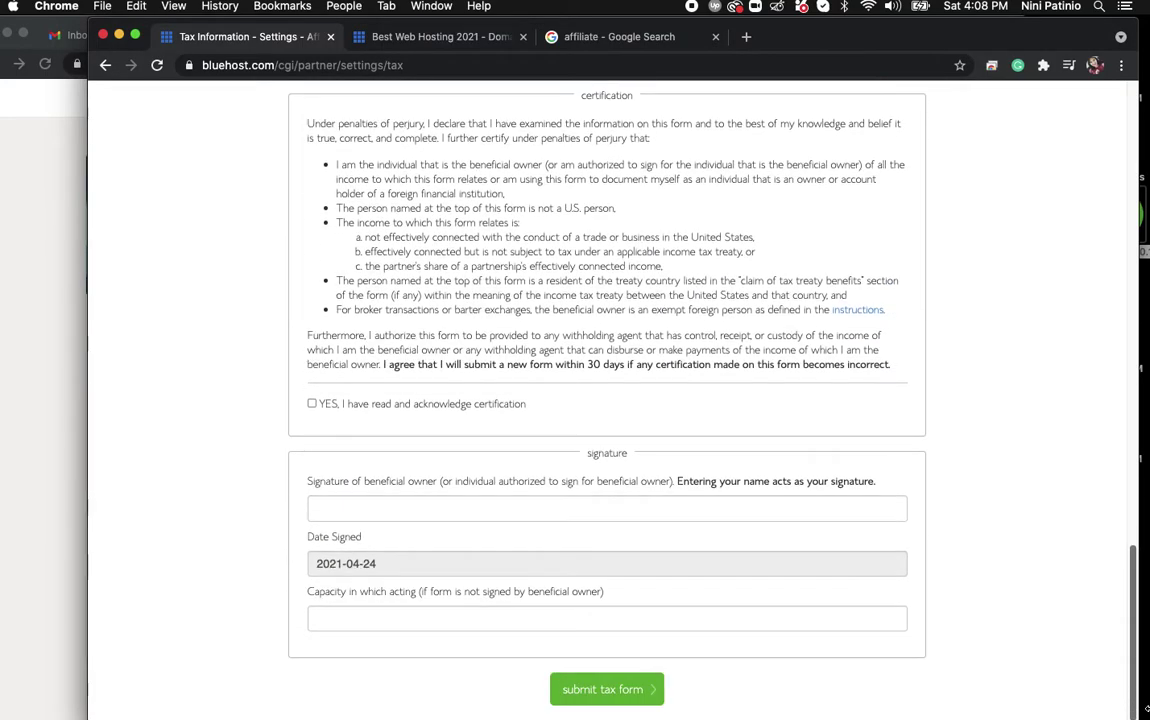
Sign the form by typing the beneficial owner's full name in the Signature field.
{"action": "left_click", "coordinate": [473, 510]}
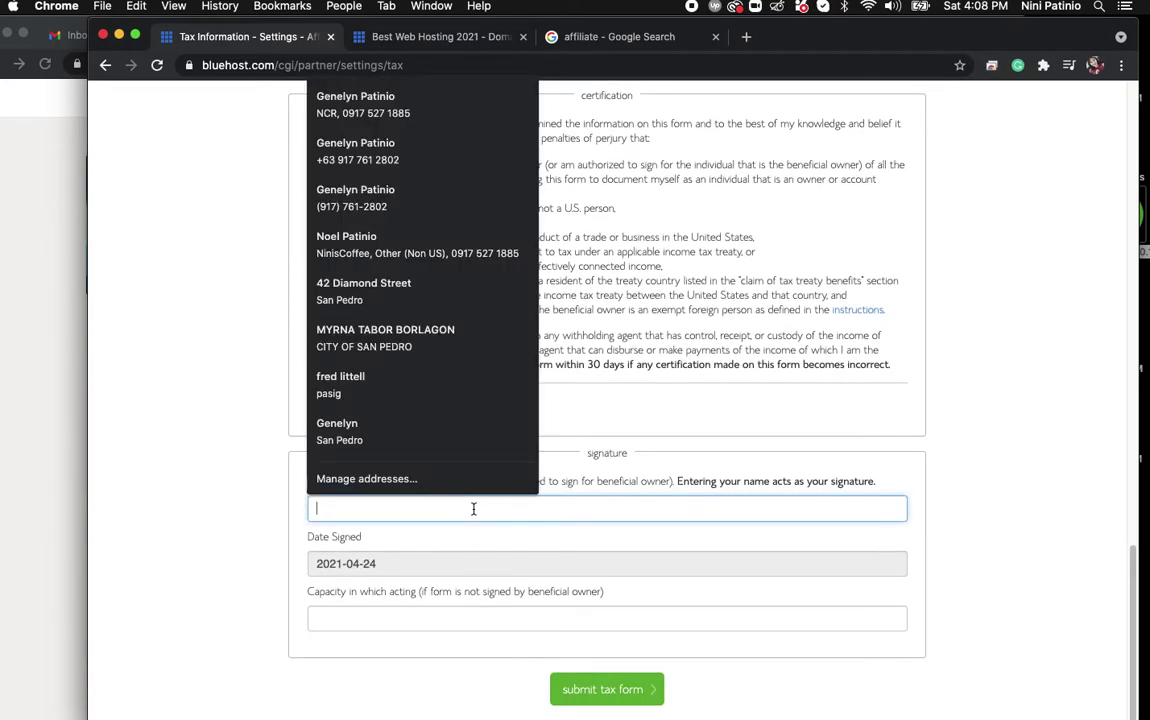
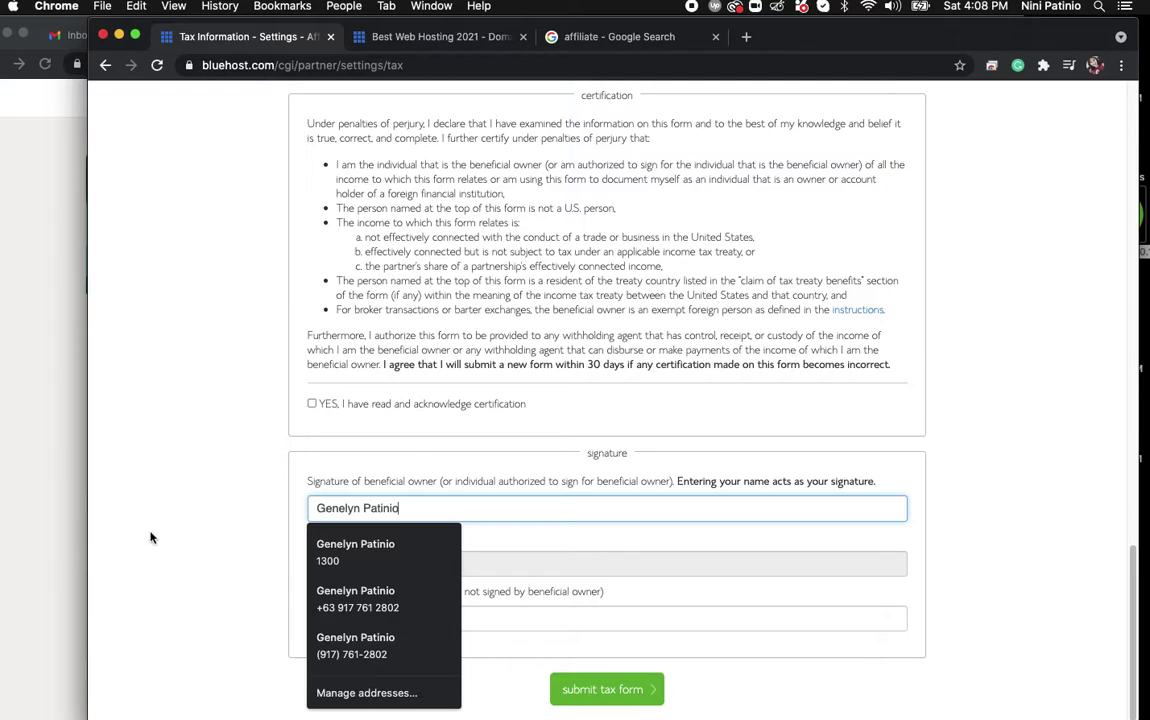
{"action": "left_click", "coordinate": [97, 535]}
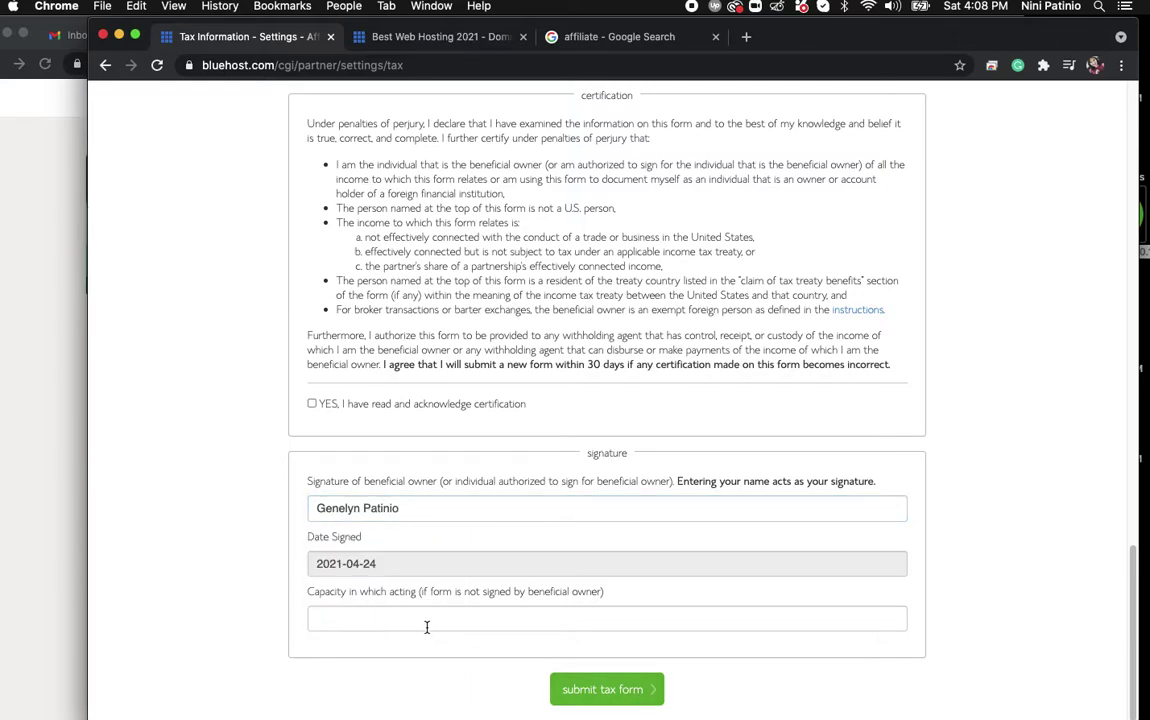
Tick the certification acknowledgement and submit the tax form.
{"action": "left_click", "coordinate": [630, 692]}
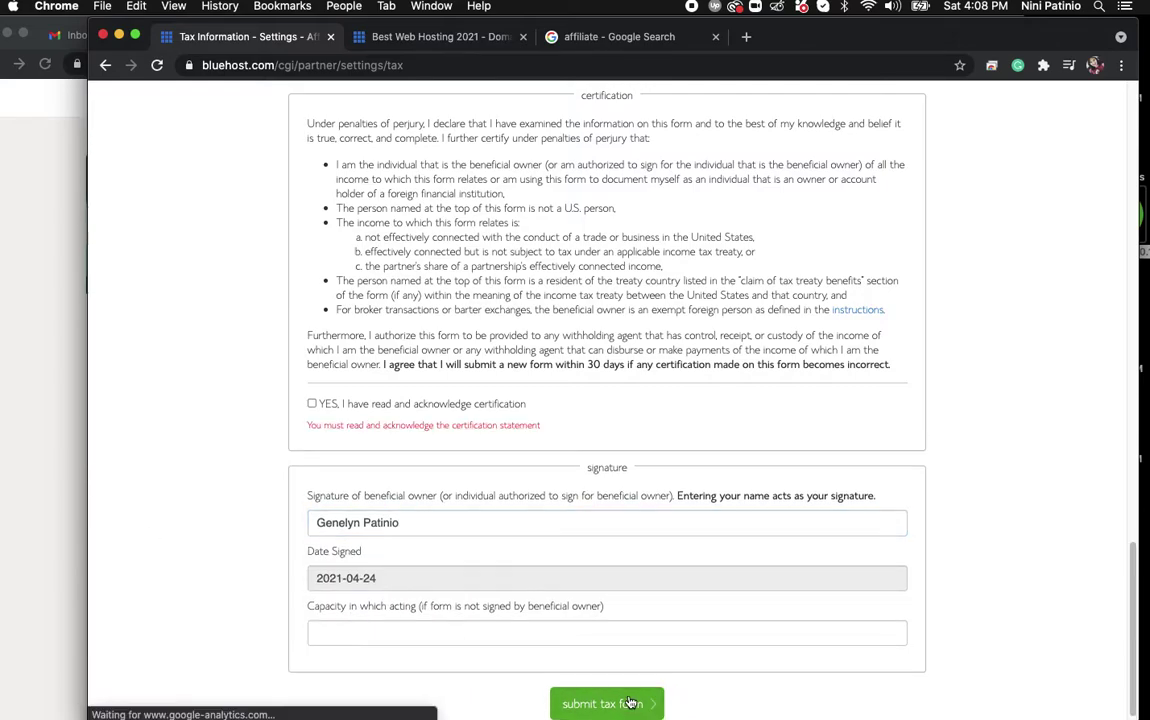
{"action": "left_click", "coordinate": [311, 403]}
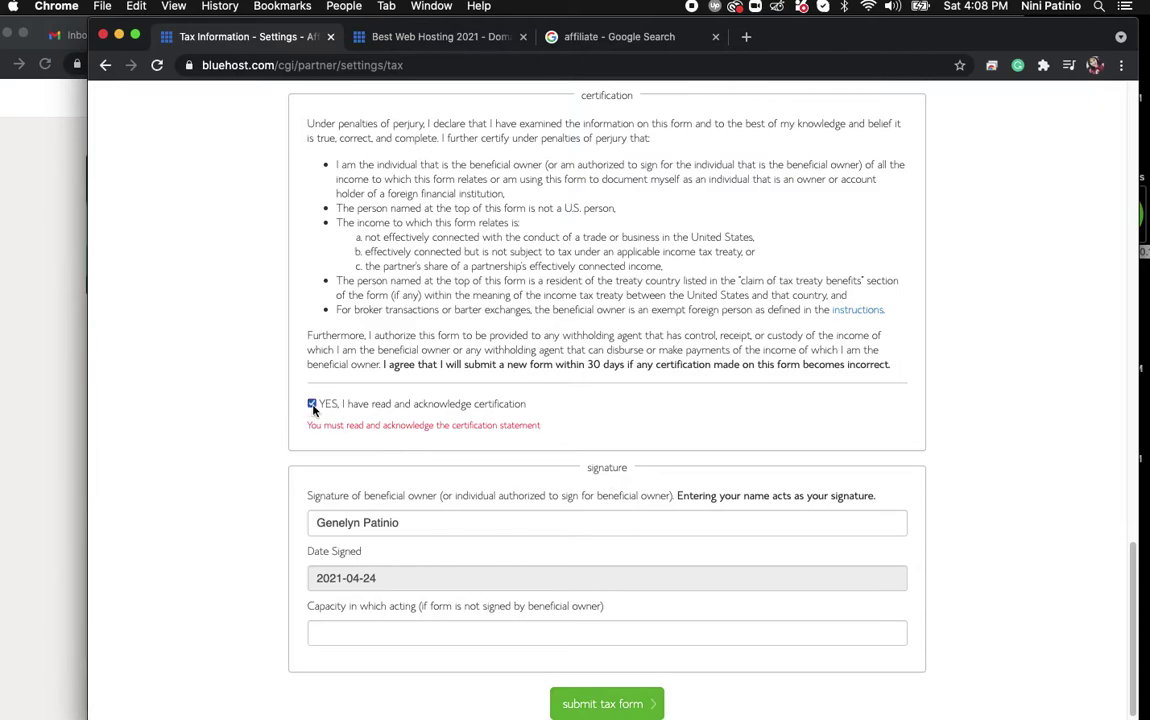
{"action": "left_click", "coordinate": [577, 704]}
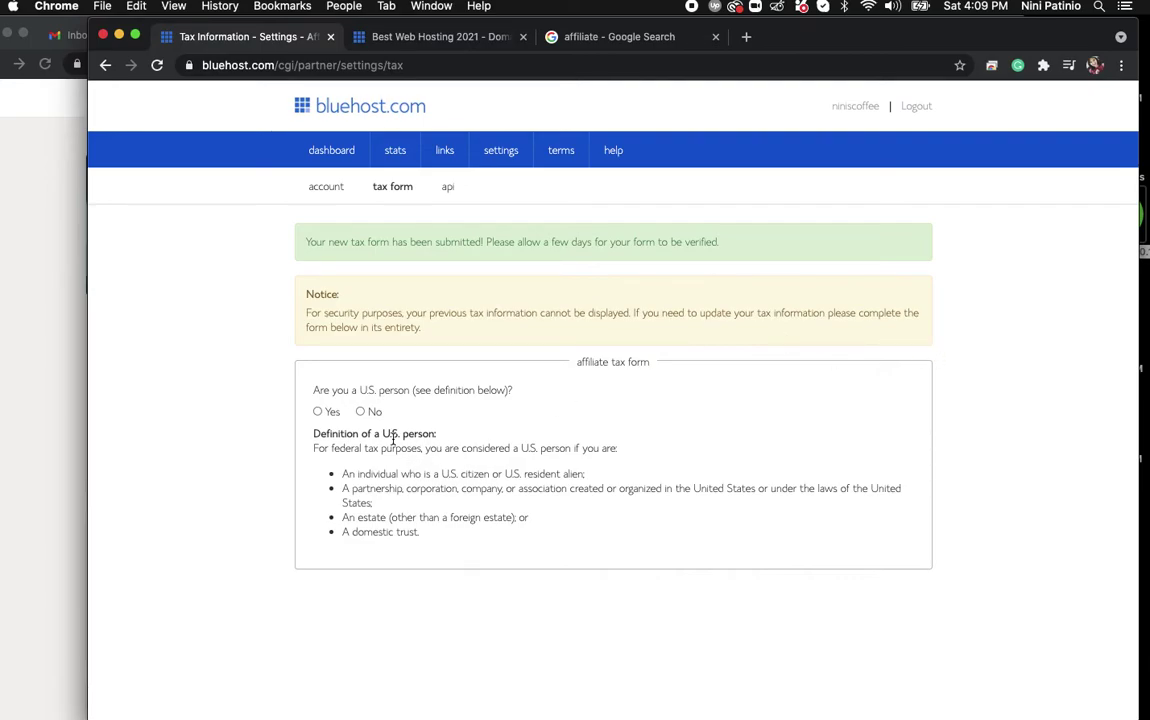
Mark the affiliate as not a U.S. person, review the submitted form, then go to the dashboard.
{"action": "left_click", "coordinate": [363, 411]}
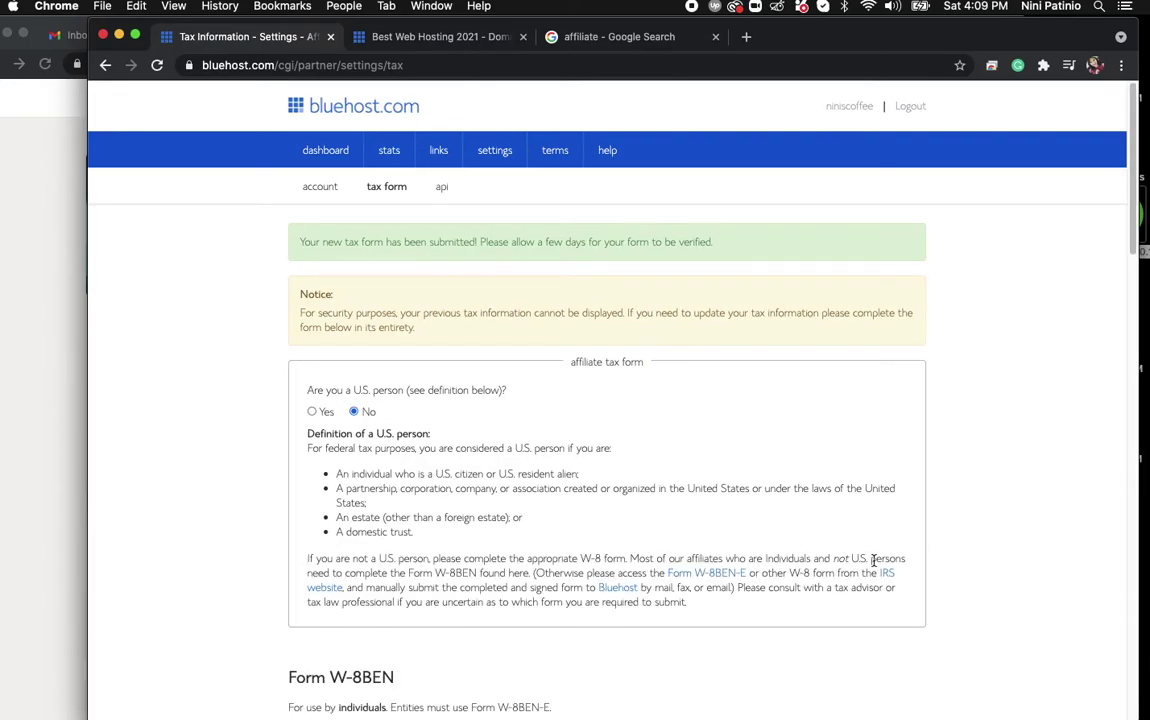
{"action": "mouse_move", "coordinate": [1133, 235]}
{"action": "left_mouse_down"}
{"action": "mouse_move", "coordinate": [1133, 699]}
{"action": "mouse_move", "coordinate": [1133, 110]}
{"action": "left_mouse_up"}
{"action": "left_click", "coordinate": [325, 151]}
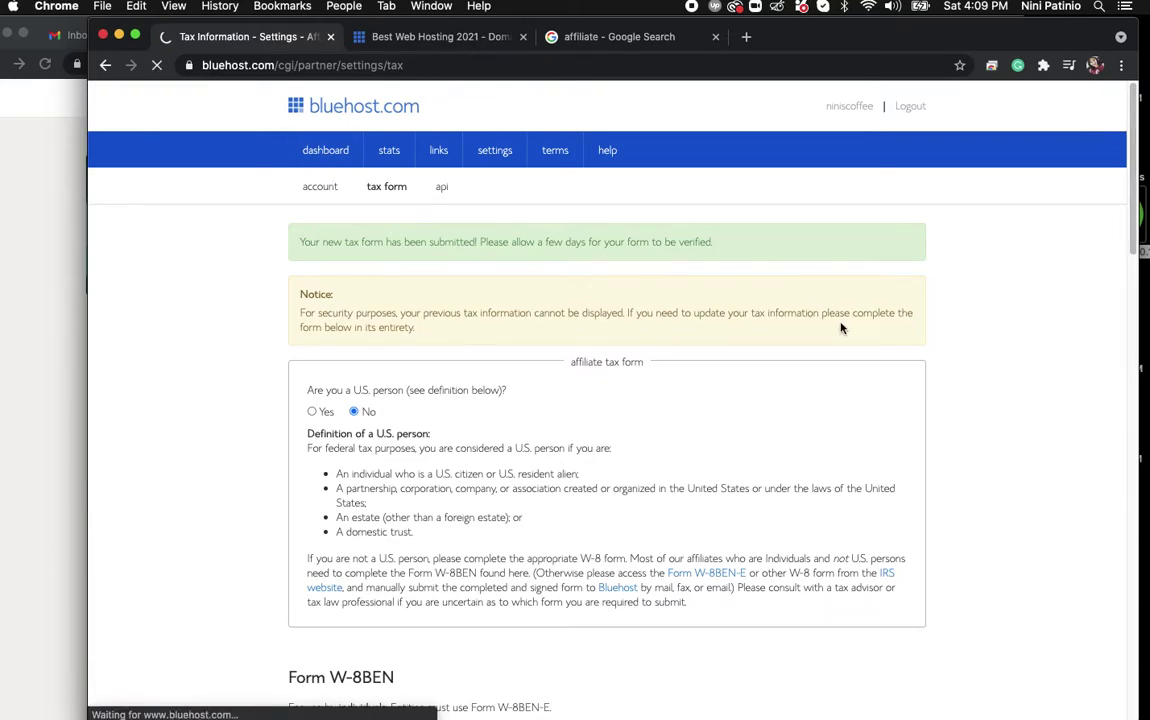
Review stats for the $65.00 bounty, pay period, campaigns, and the pending 2021.04.30 payout.
{"action": "left_click", "coordinate": [390, 150]}
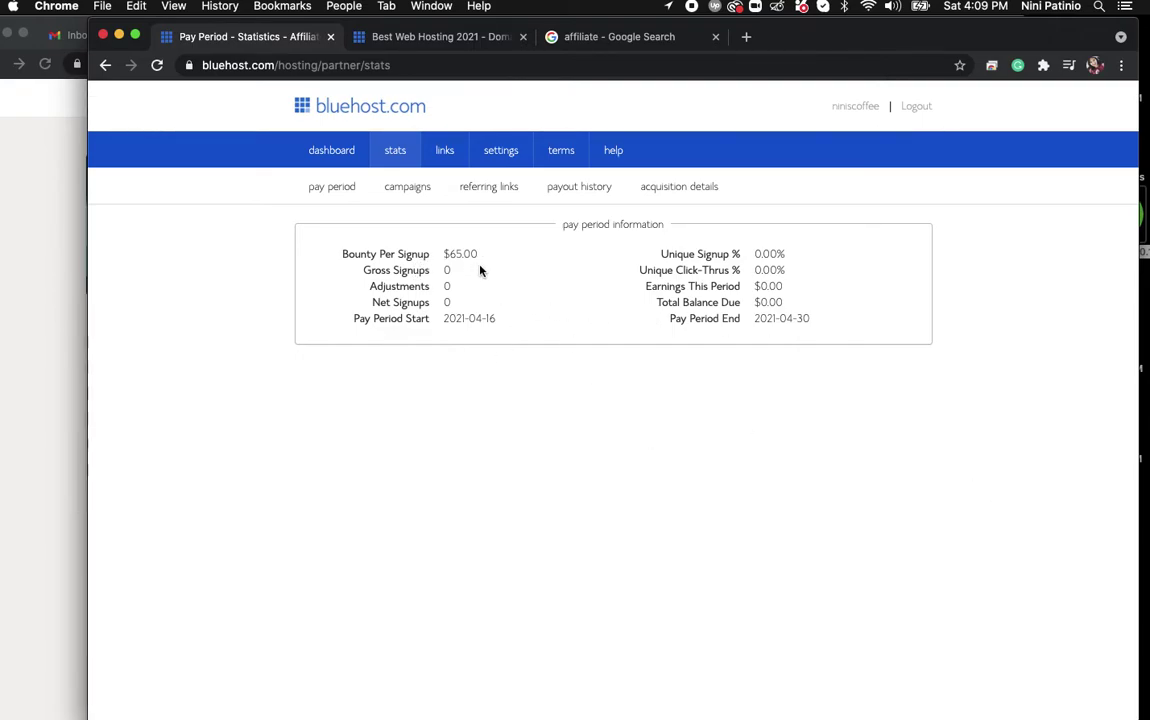
{"action": "left_click_drag", "start_coordinate": [440, 256], "coordinate": [480, 258]}
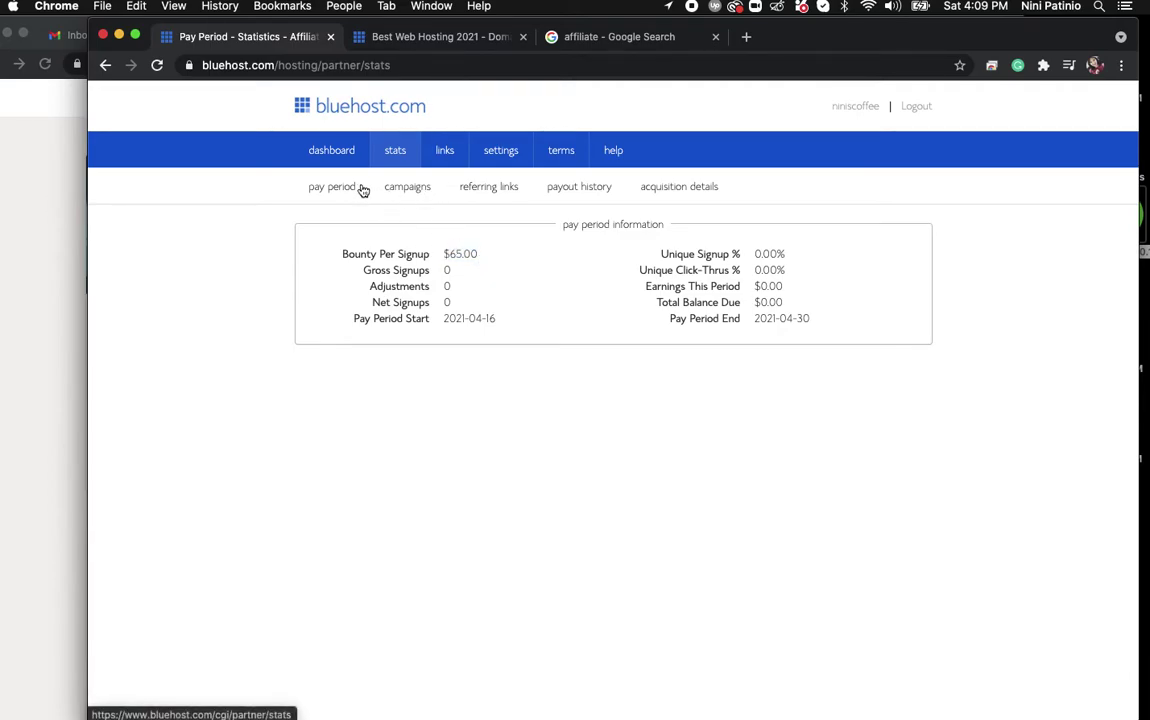
{"action": "left_click", "coordinate": [339, 190]}
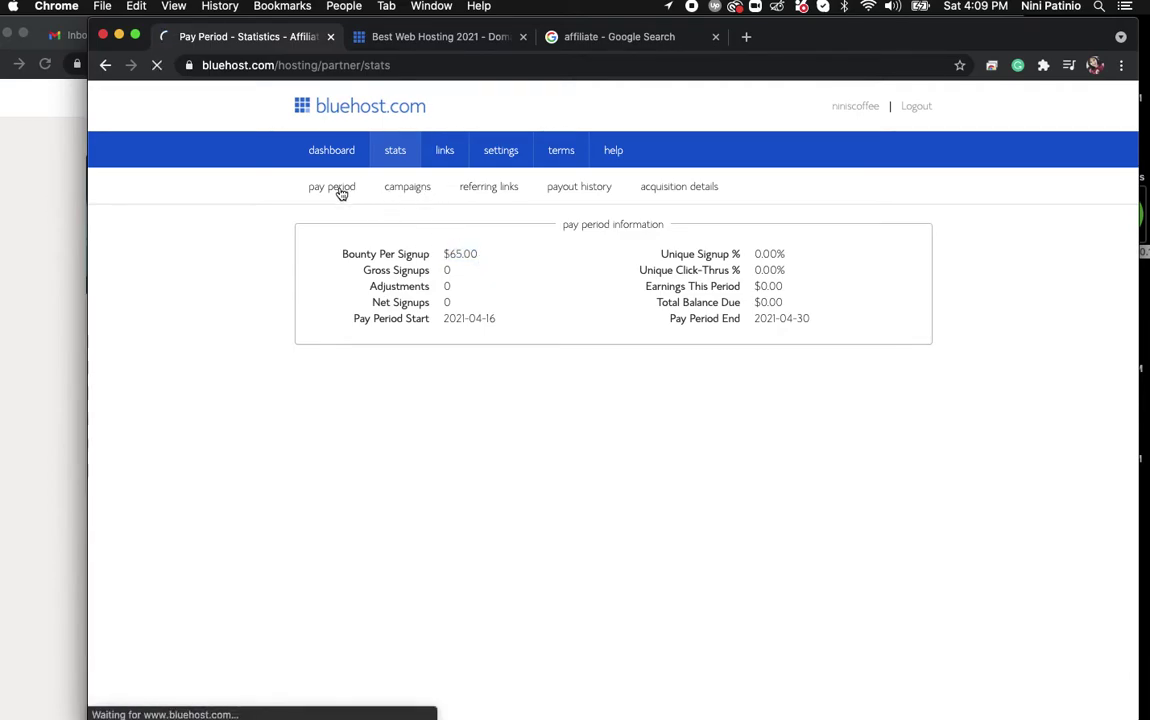
{"action": "left_click", "coordinate": [399, 190]}
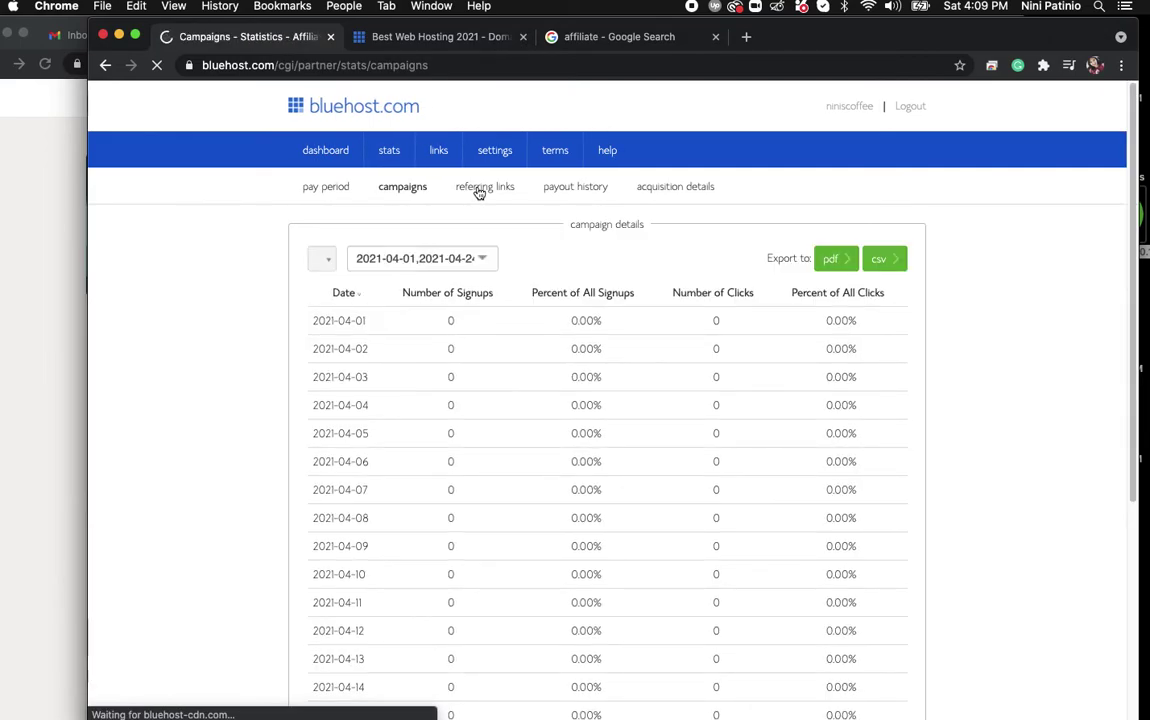
{"action": "left_click", "coordinate": [575, 186]}
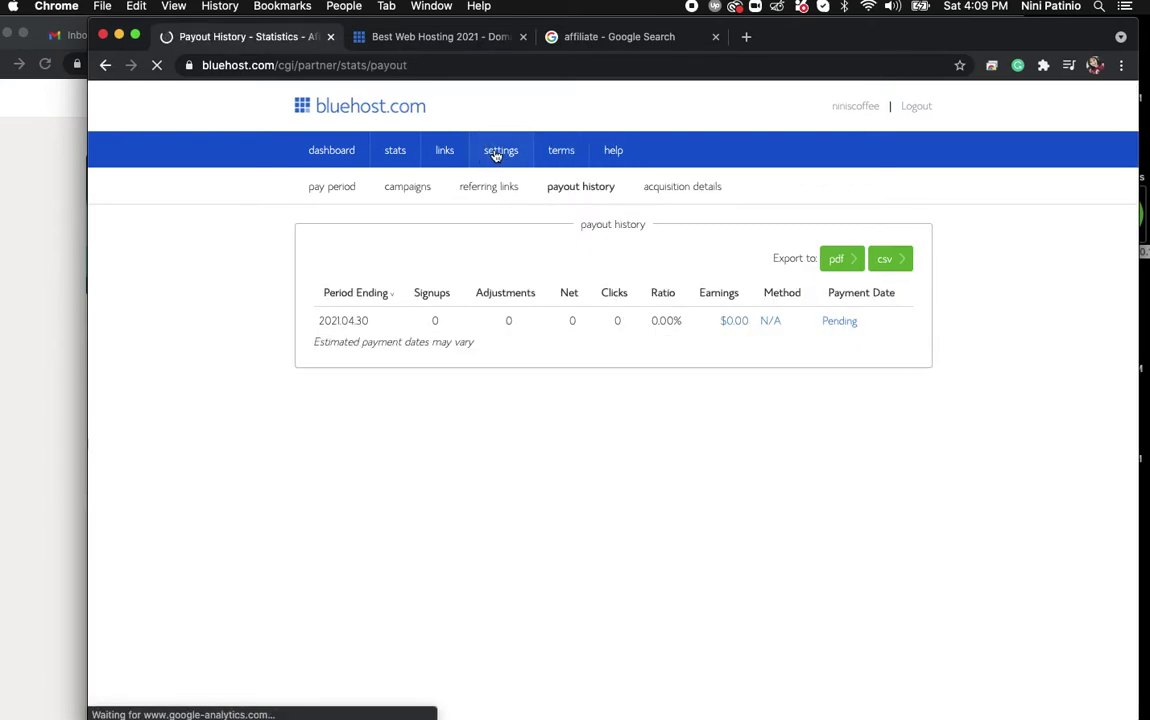
View the affiliate account settings, then the tracking link and banners, and return to Bluehost home.
{"action": "left_click", "coordinate": [495, 152]}
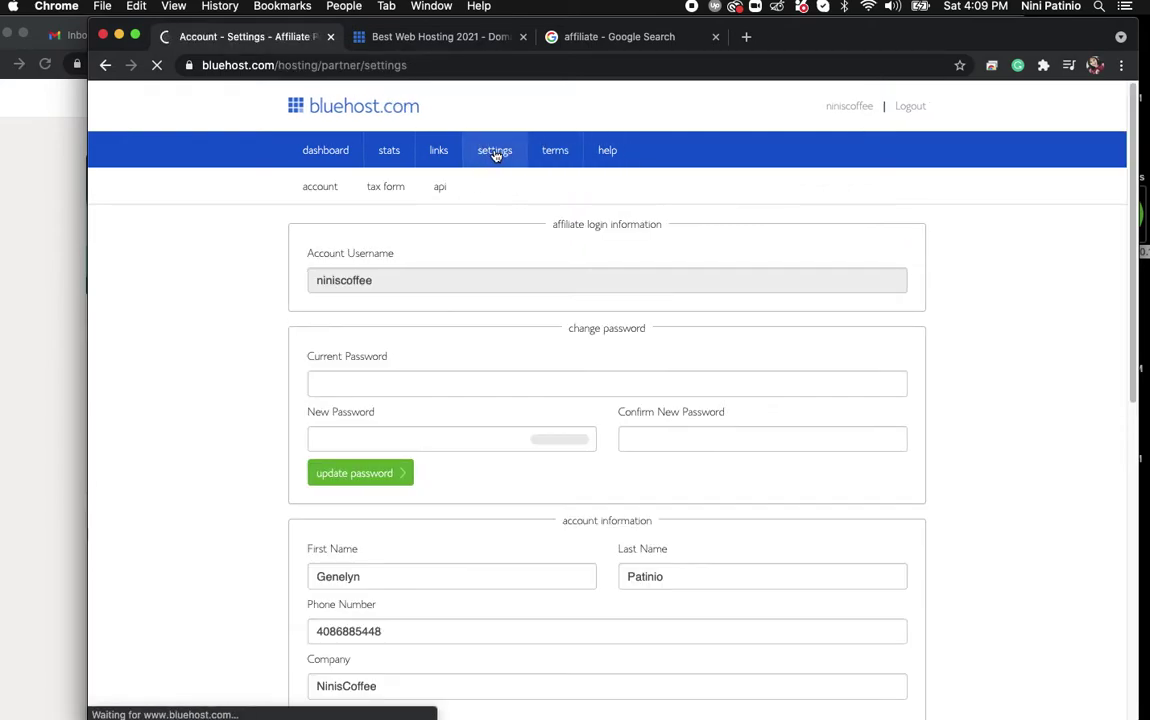
{"action": "left_click", "coordinate": [438, 151]}
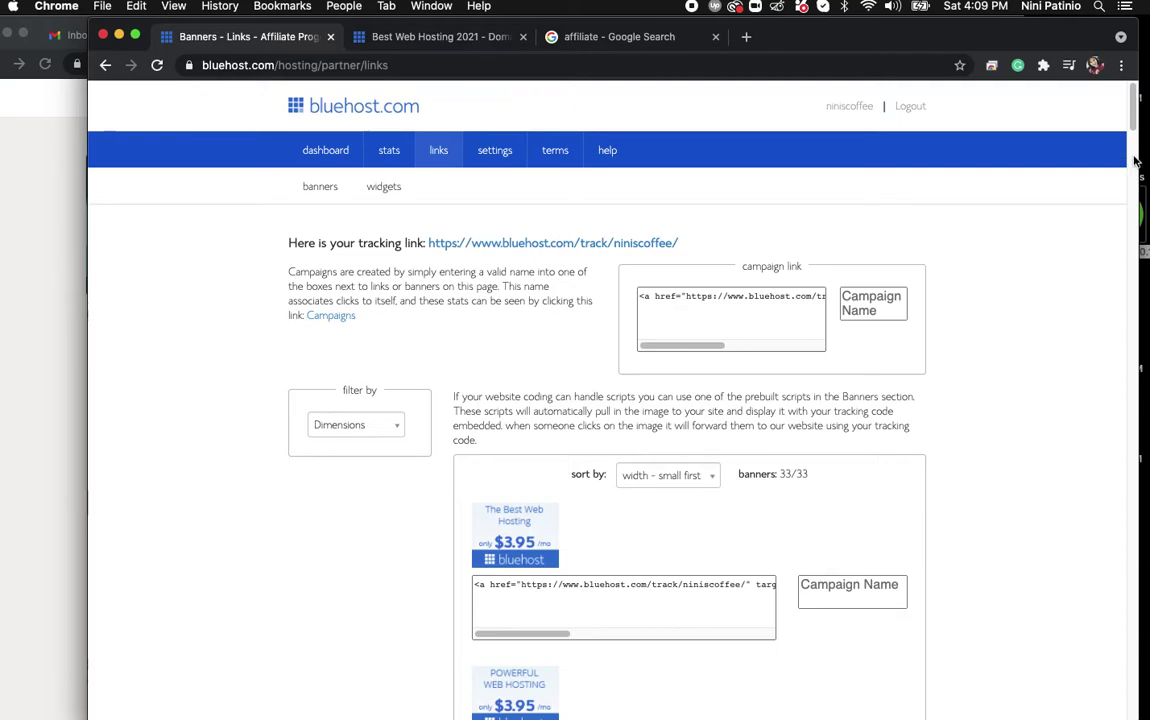
{"action": "left_click_drag", "start_coordinate": [1127, 208], "coordinate": [1020, 90]}
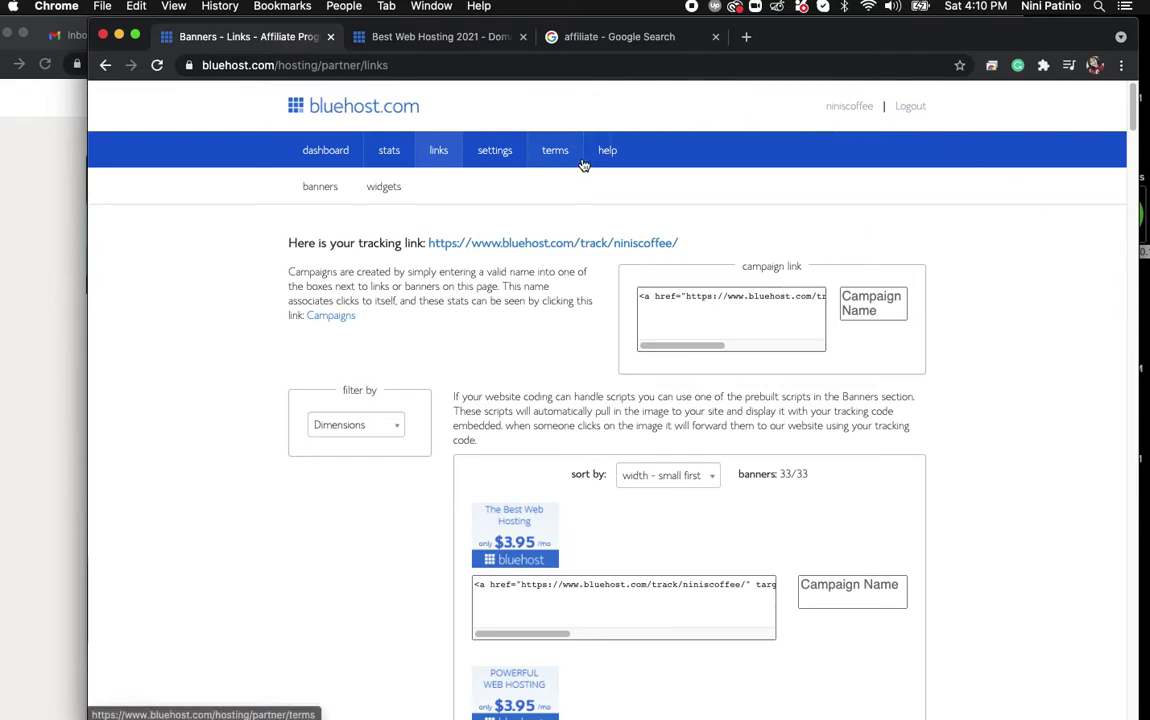
{"action": "left_click", "coordinate": [296, 110]}
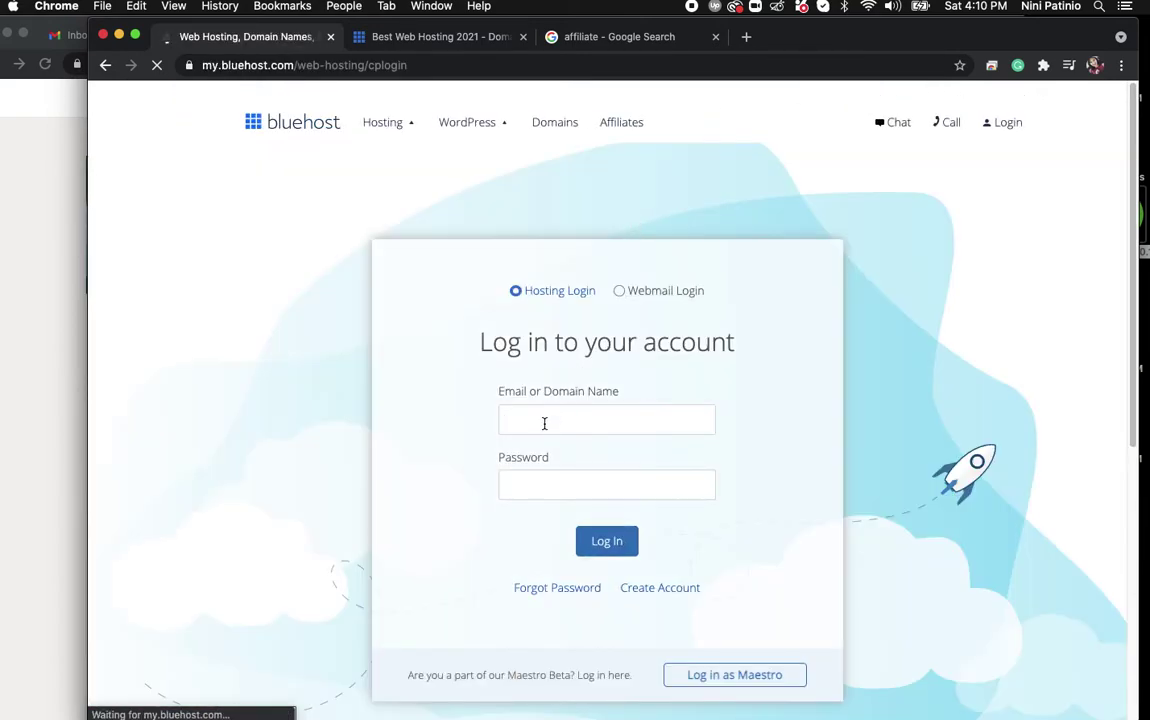
Try logging into the hosting account with the account e-mail and password.
{"action": "left_click", "coordinate": [544, 423]}
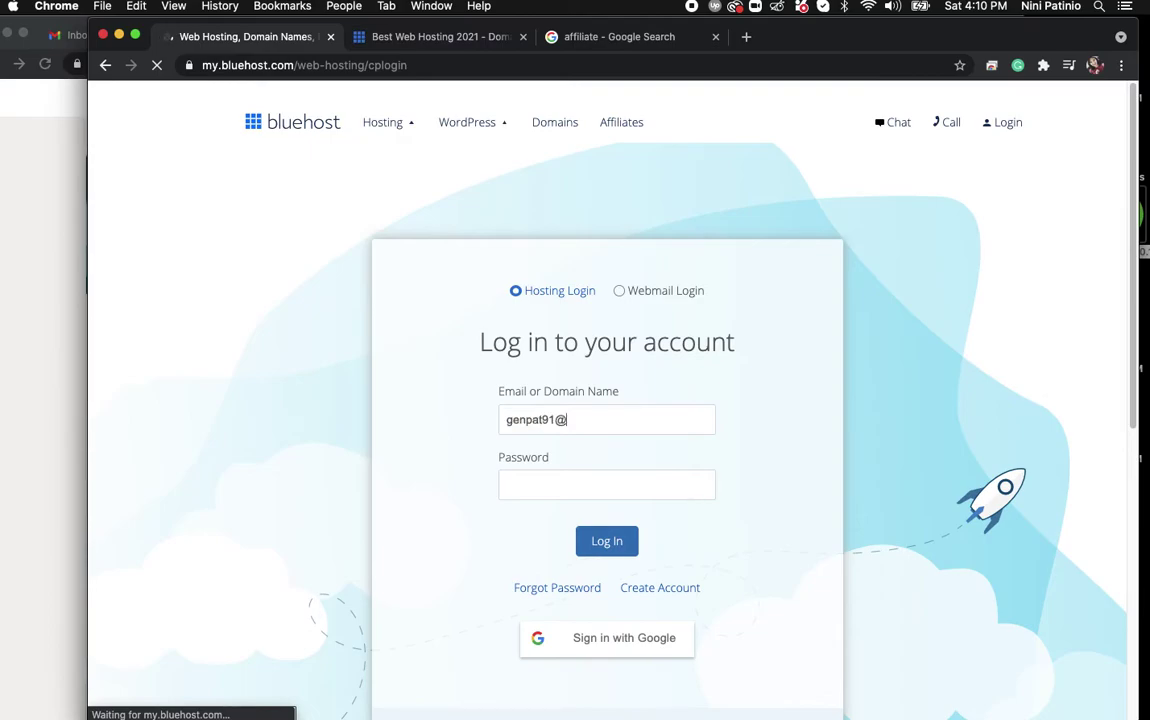
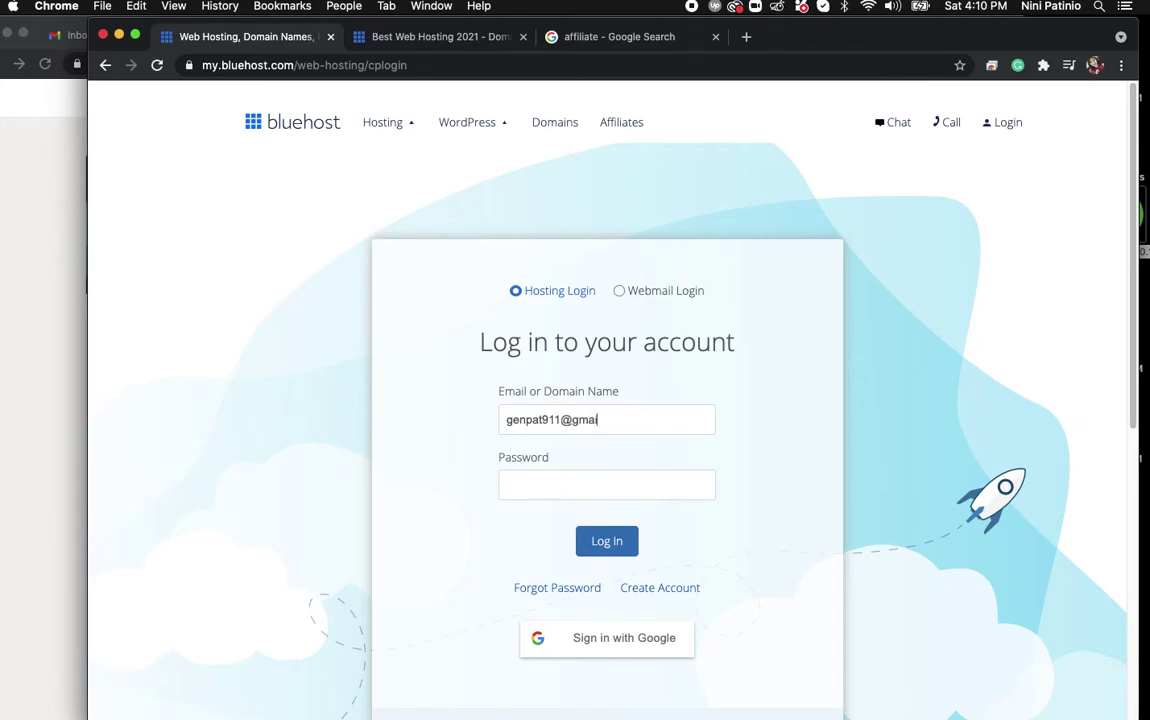
{"action": "type", "text": "•••••••••••"}
{"action": "left_click", "coordinate": [600, 540]}
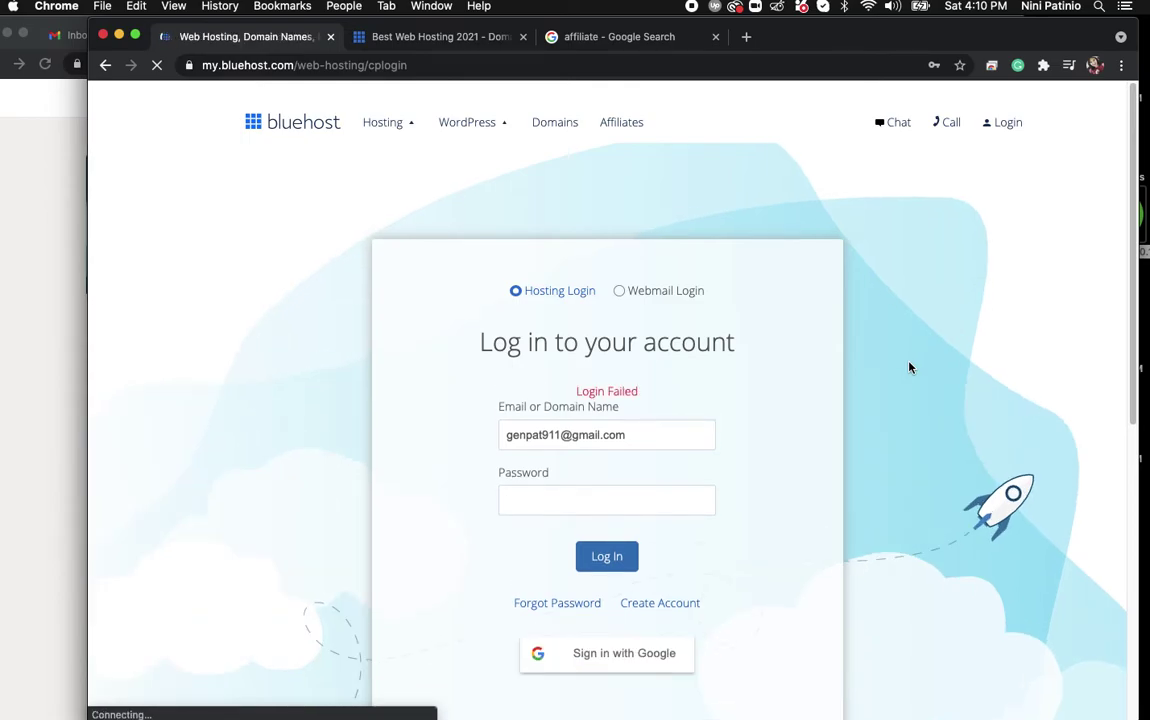
Try the Webmail Login form, then go to the Bluehost Affiliates page.
{"action": "left_click", "coordinate": [640, 291]}
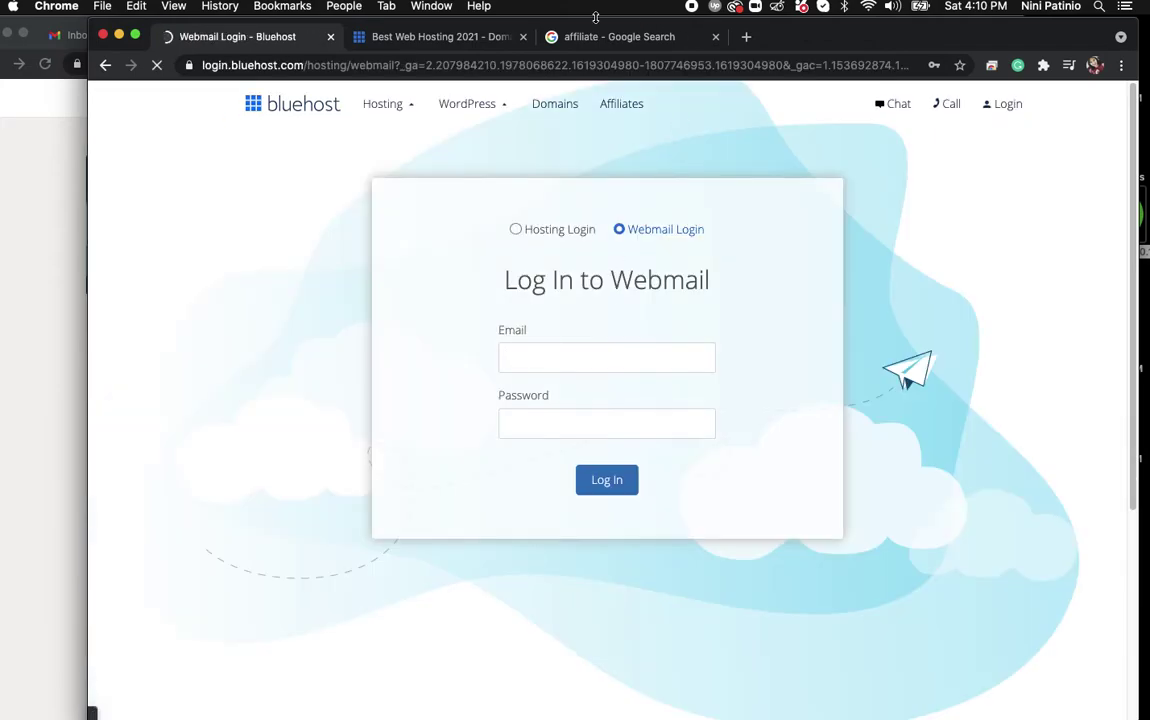
{"action": "left_click", "coordinate": [560, 40]}
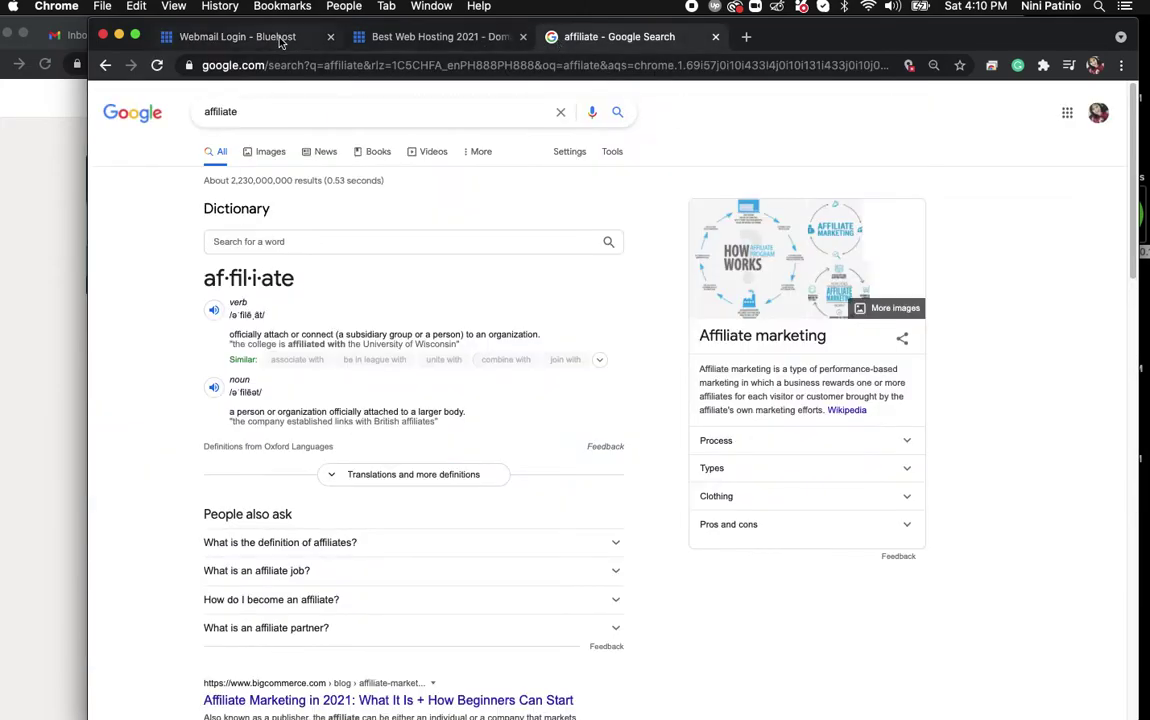
{"action": "left_click", "coordinate": [251, 33]}
{"action": "left_click", "coordinate": [624, 110]}
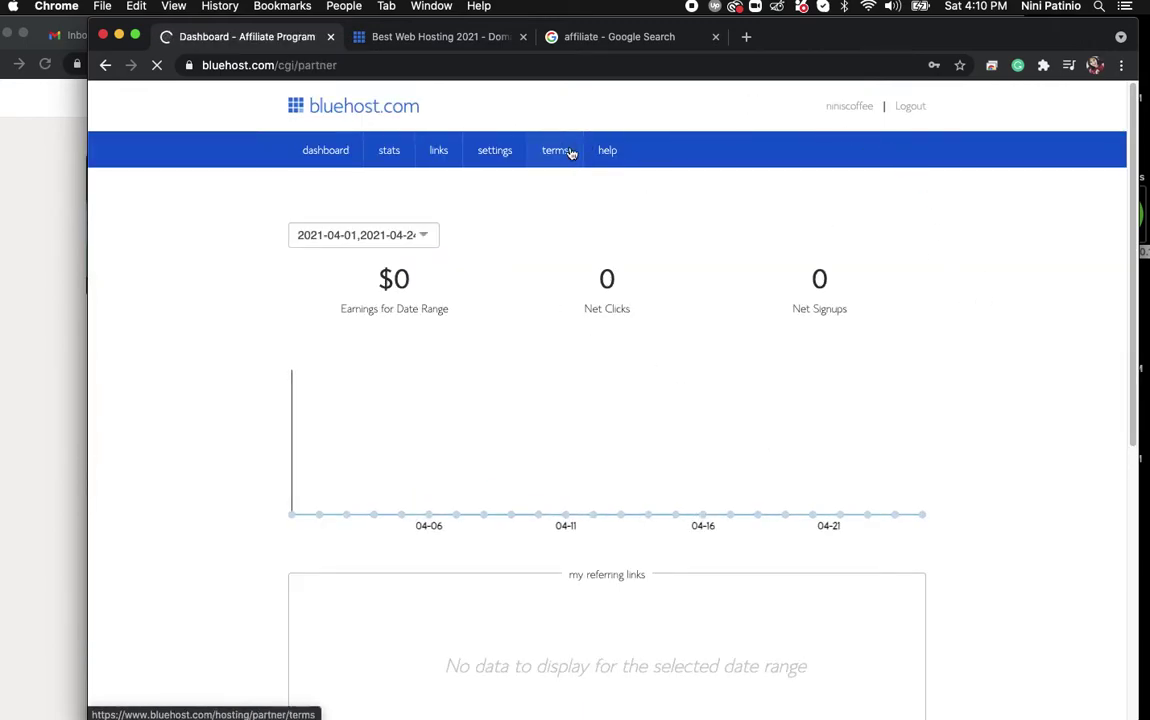
Log into the affiliate dashboard from the Affiliates page and open the agreement terms.
{"action": "left_click", "coordinate": [291, 106]}
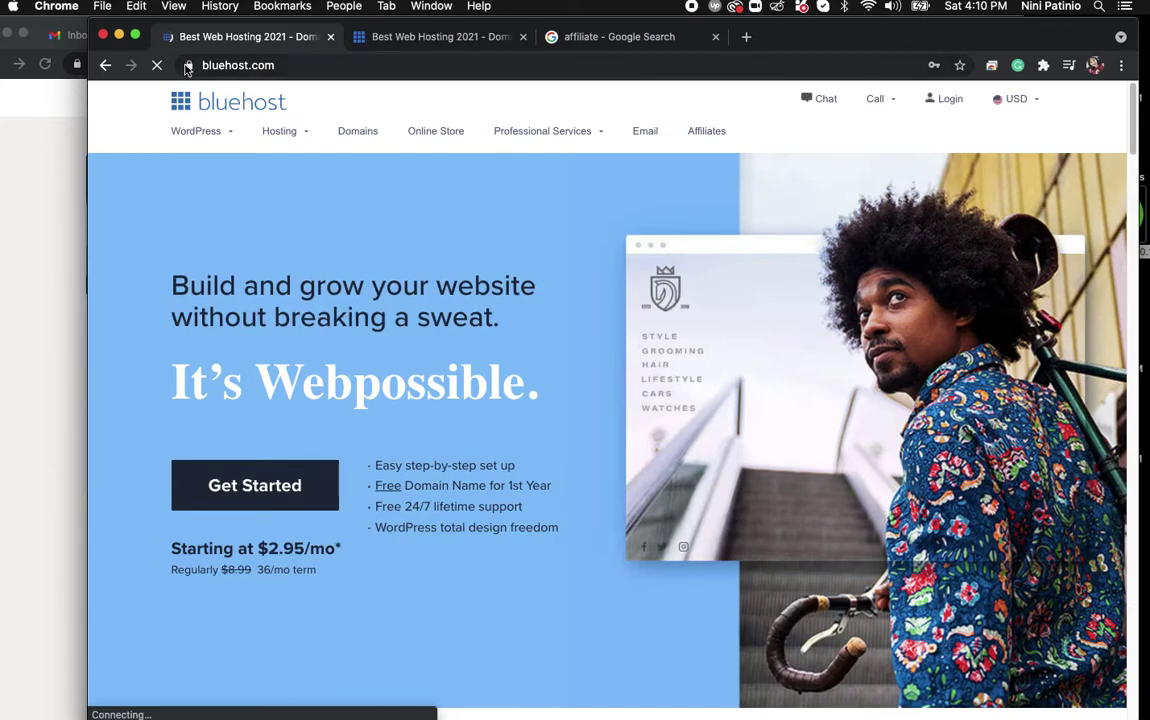
{"action": "left_click", "coordinate": [705, 131]}
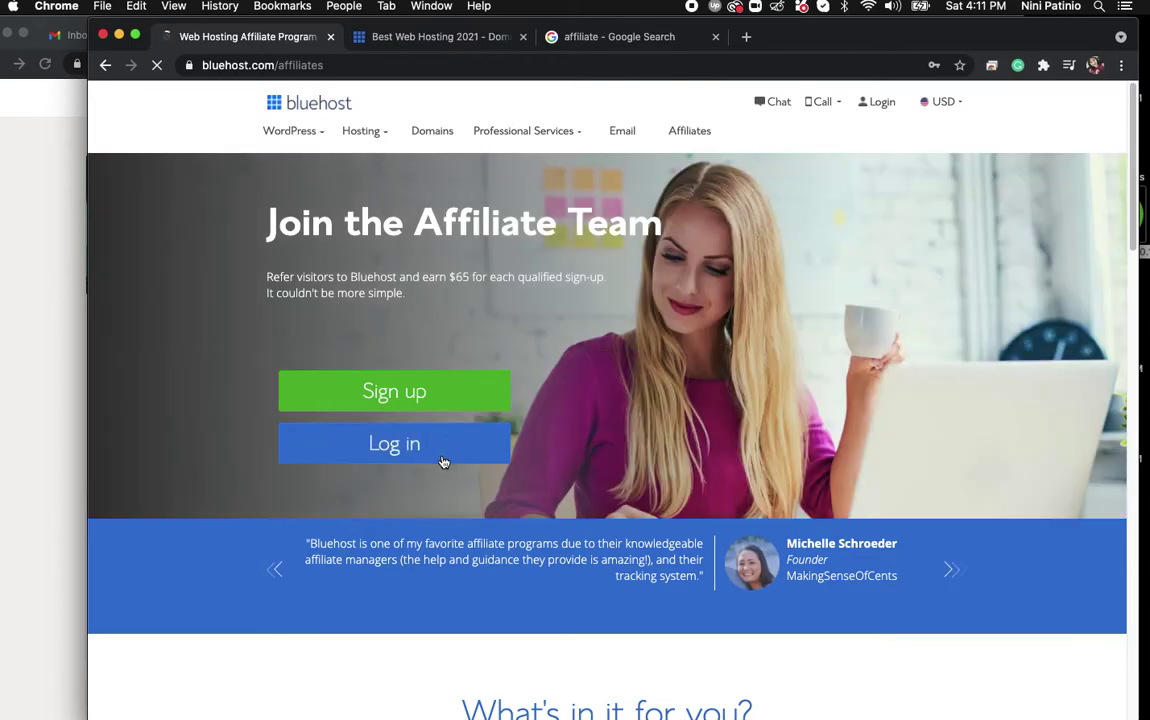
{"action": "left_click", "coordinate": [446, 460]}
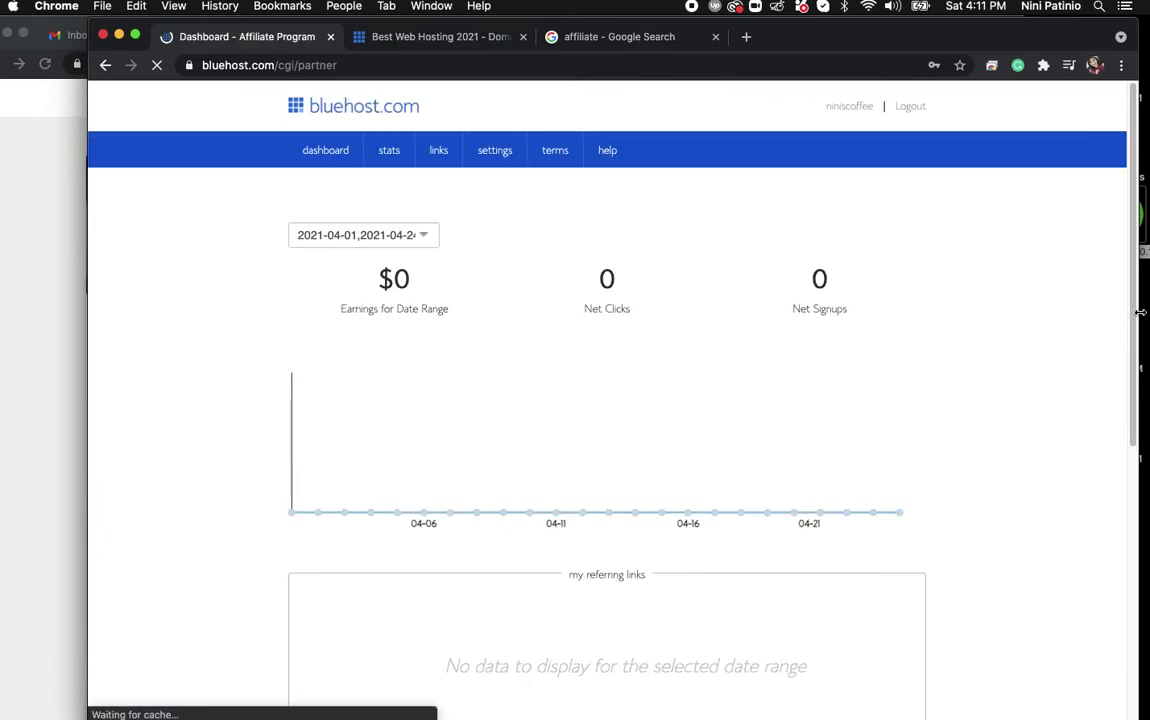
{"action": "left_click", "coordinate": [566, 150]}
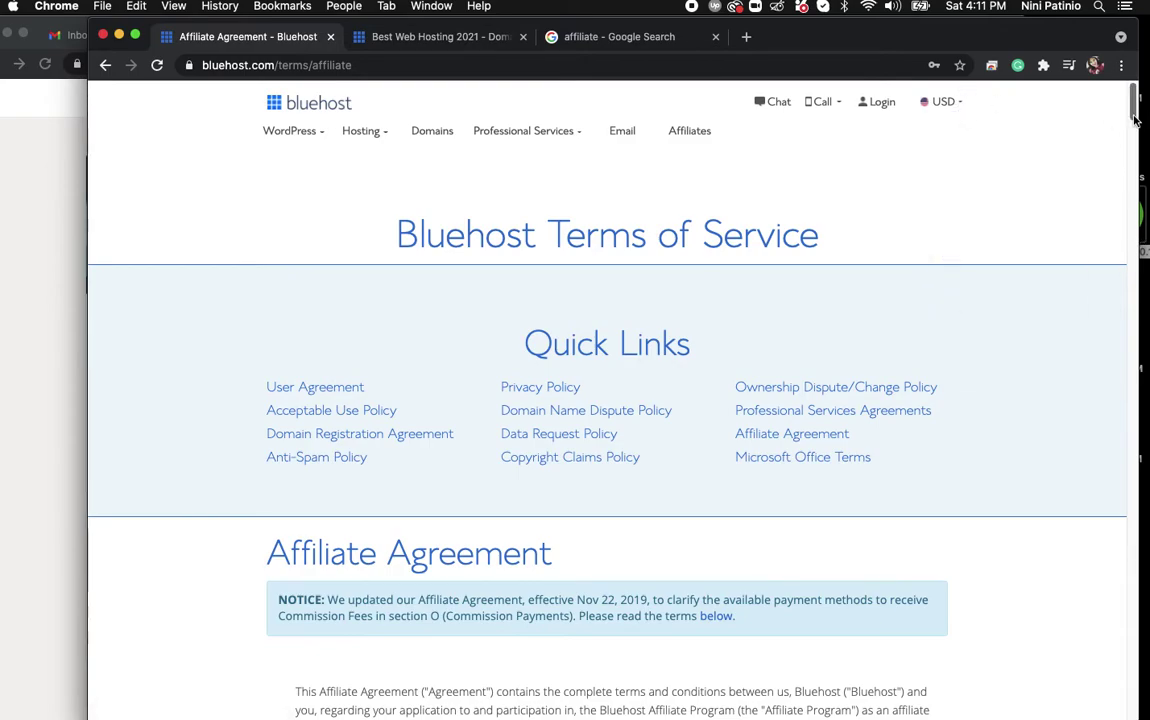
Scroll through the Affiliate Agreement, highlighting section B items b and c, down to sections D and E.
{"action": "left_click_drag", "start_coordinate": [1135, 119], "coordinate": [1137, 183]}
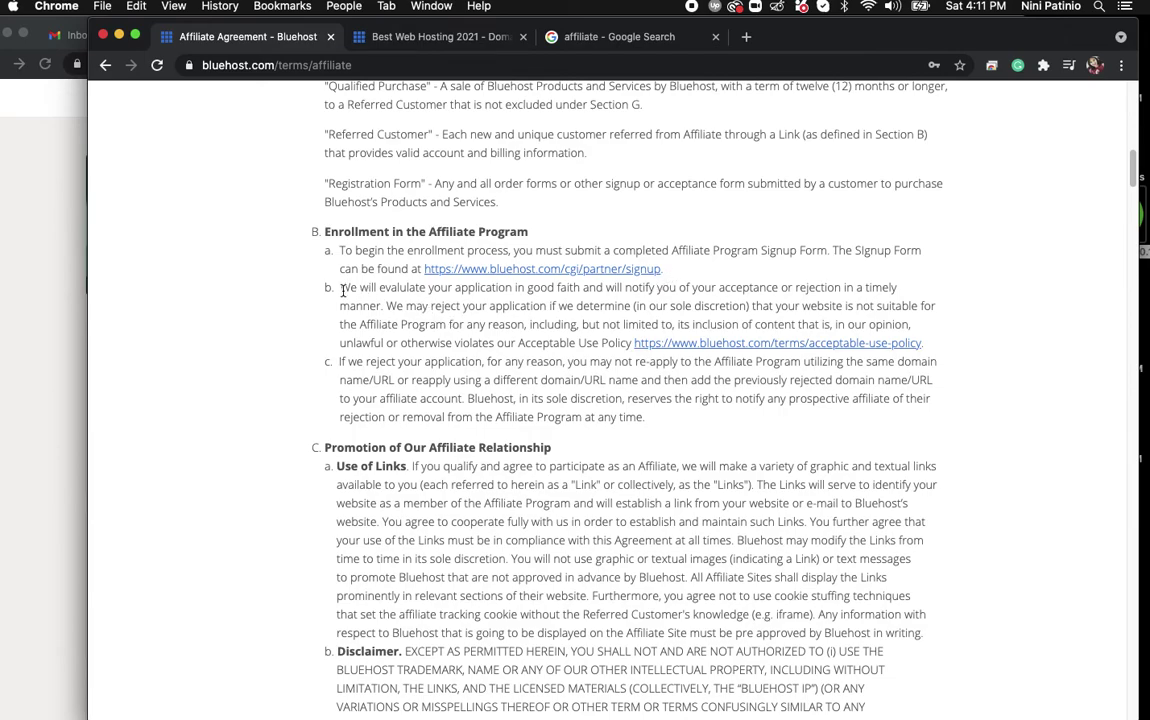
{"action": "left_click_drag", "start_coordinate": [341, 289], "coordinate": [945, 346]}
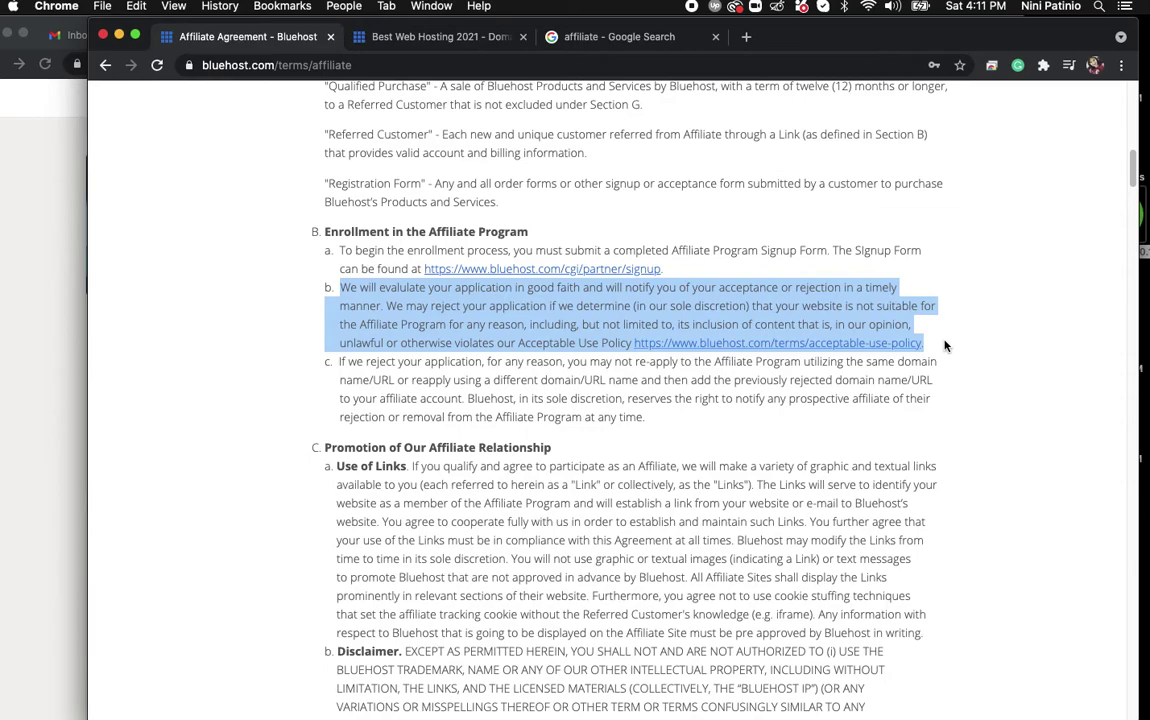
{"action": "left_click", "coordinate": [369, 379]}
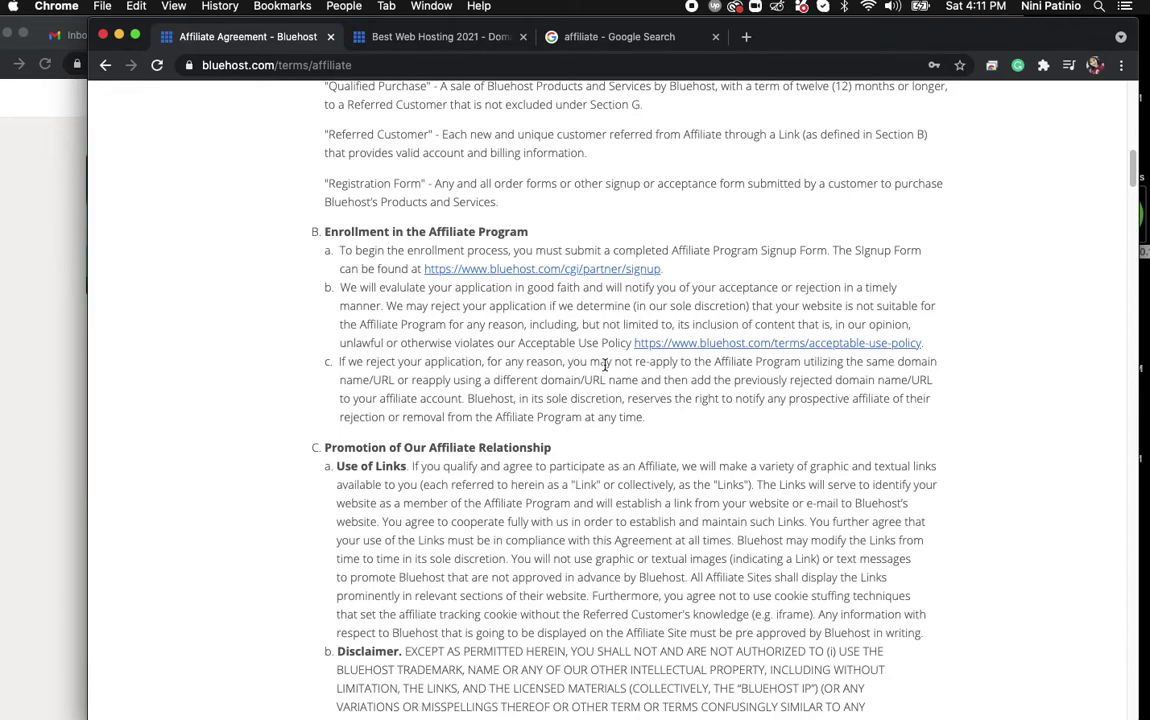
{"action": "left_click_drag", "start_coordinate": [615, 365], "coordinate": [690, 377]}
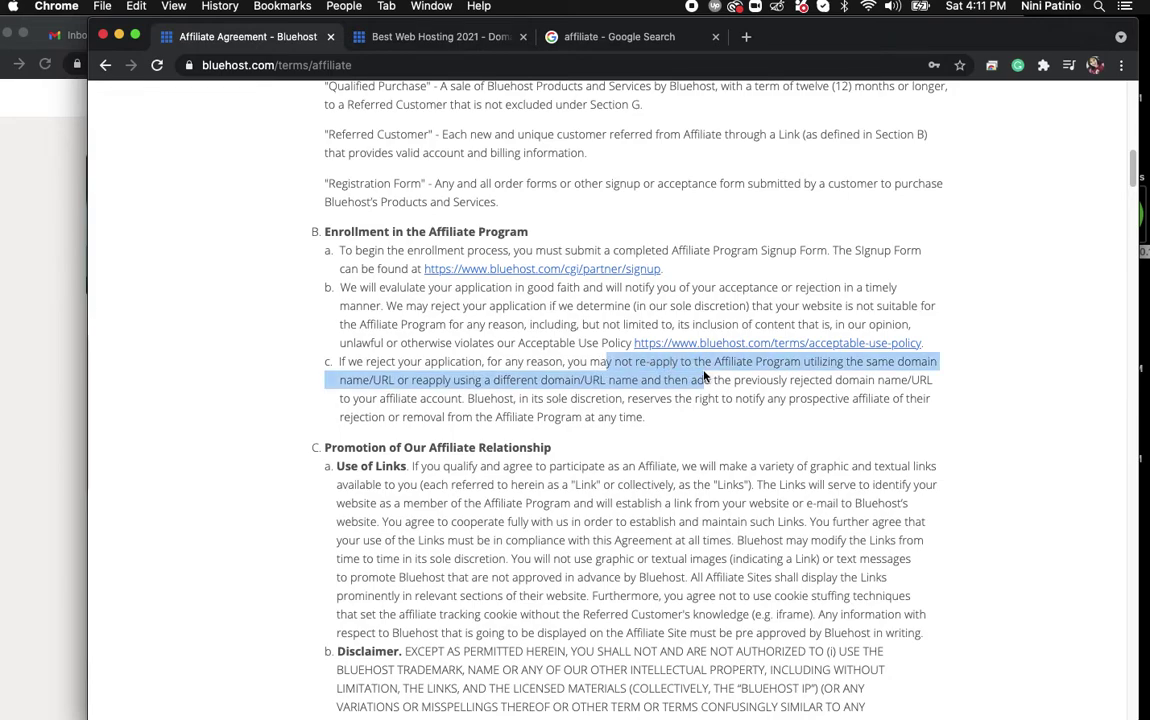
{"action": "left_click", "coordinate": [742, 413]}
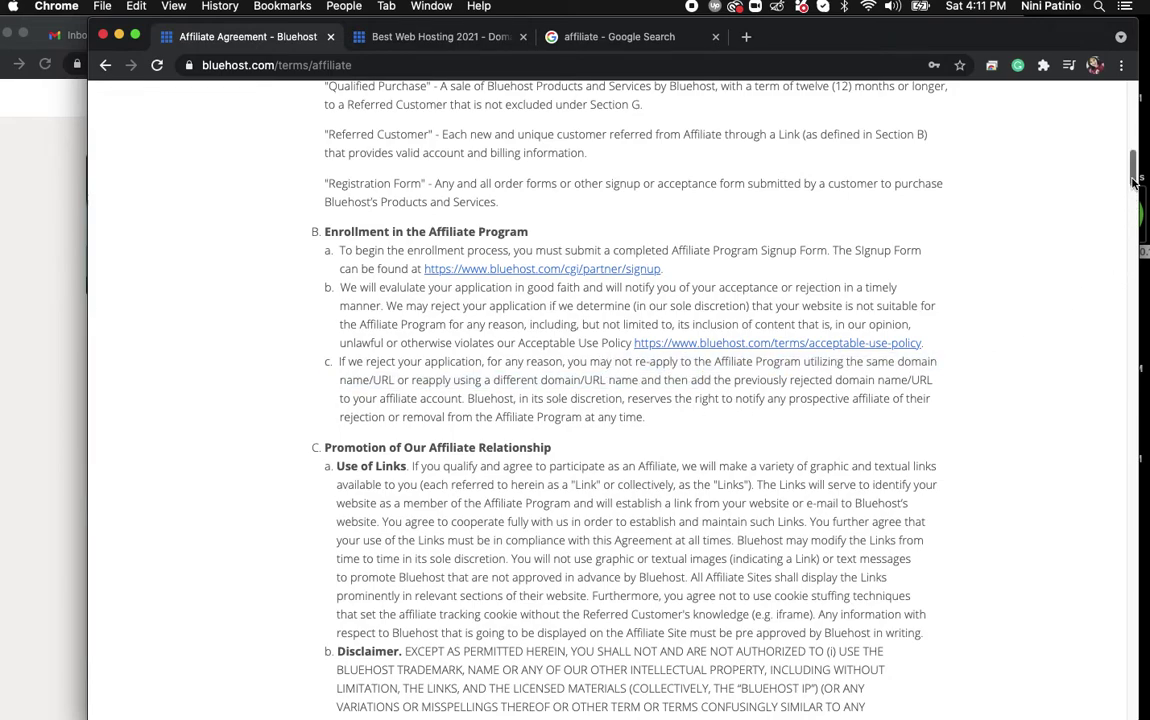
{"action": "left_click_drag", "start_coordinate": [1133, 180], "coordinate": [1133, 196]}
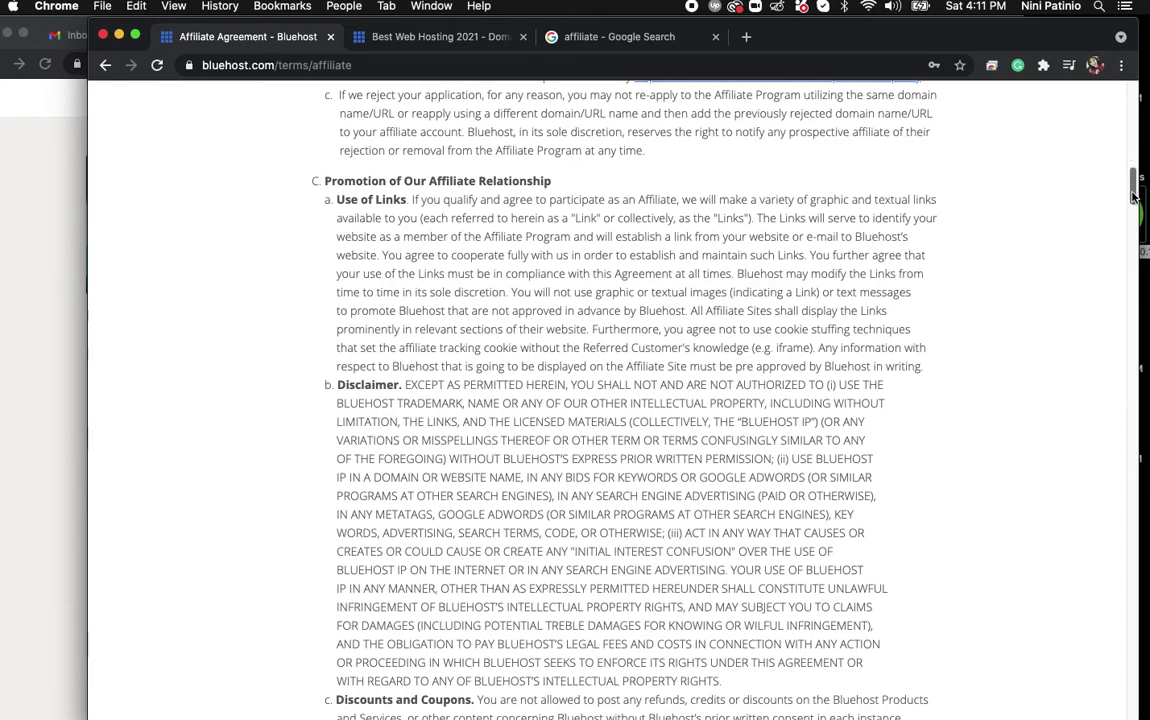
{"action": "left_click_drag", "start_coordinate": [1132, 175], "coordinate": [1131, 237]}
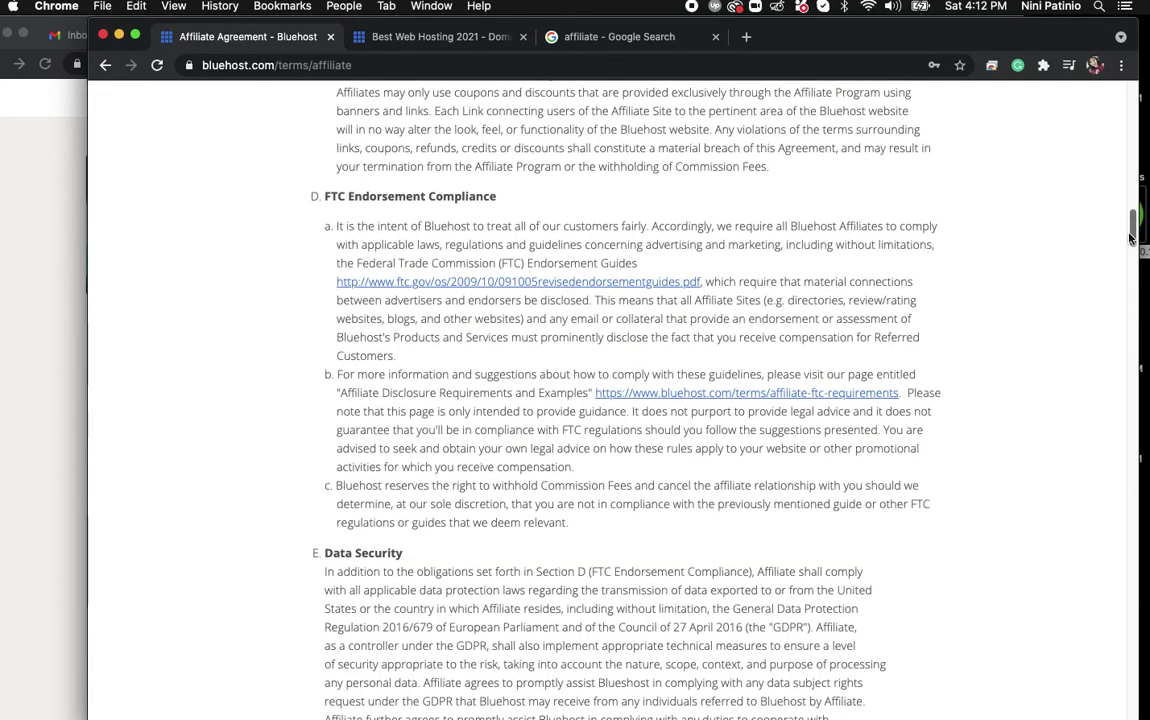